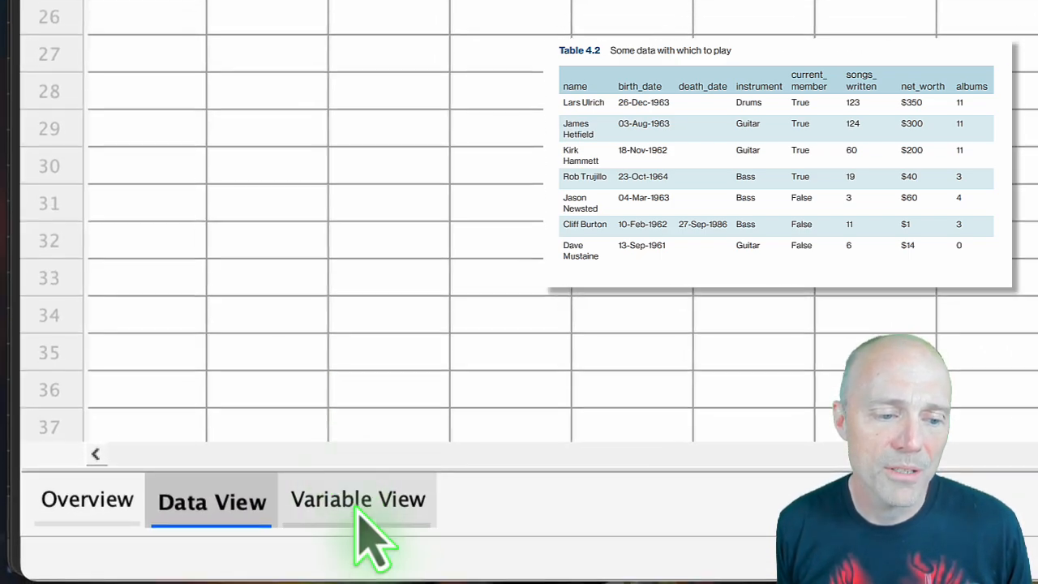
Define a variable called name in the first row of the variable definitions.
click(348, 504)
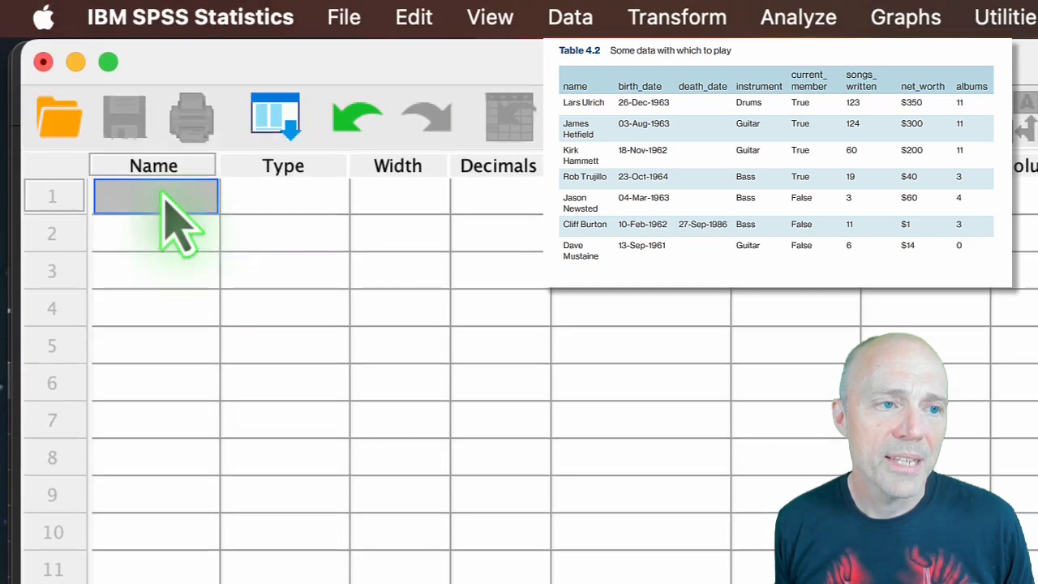
click(162, 195)
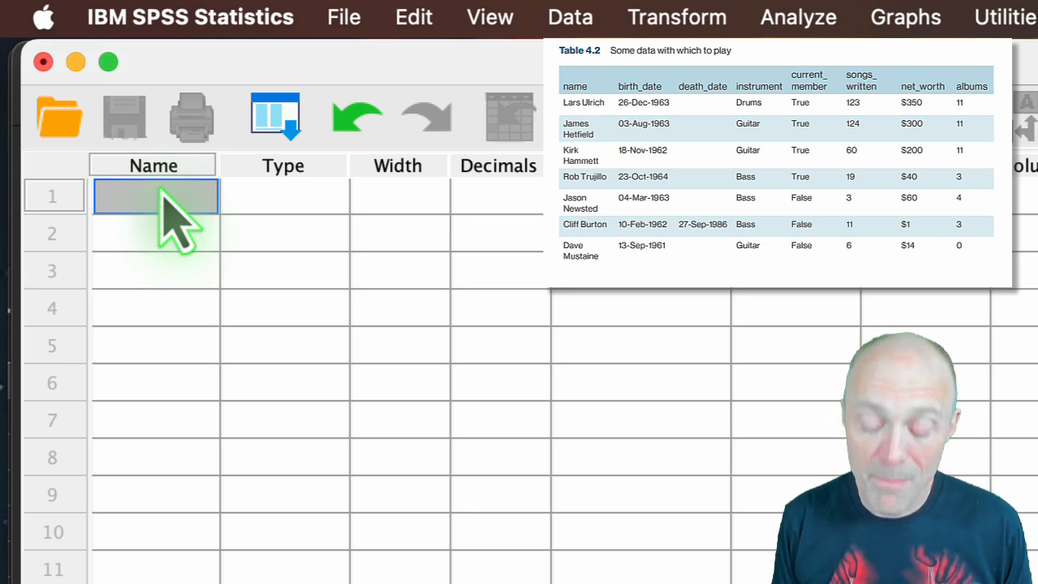
text(name)
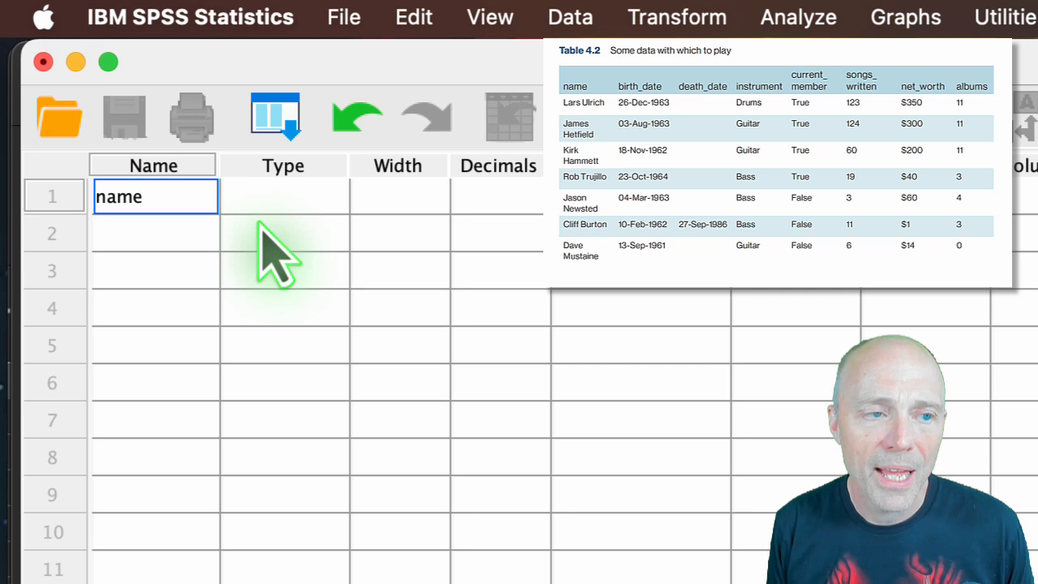
key(Return)
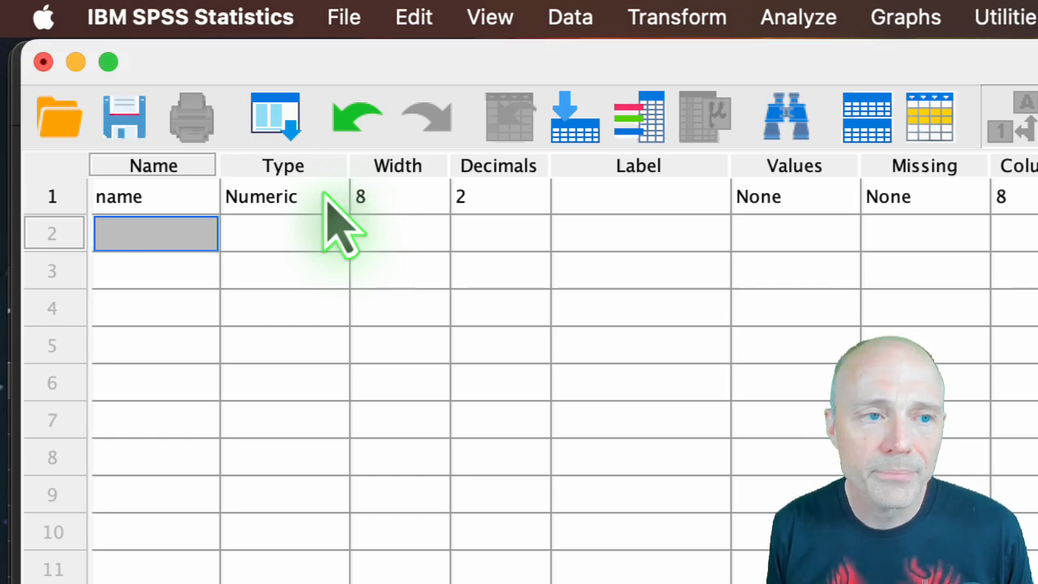
Change the name variable's type to String and set its width to 14.
click(331, 197)
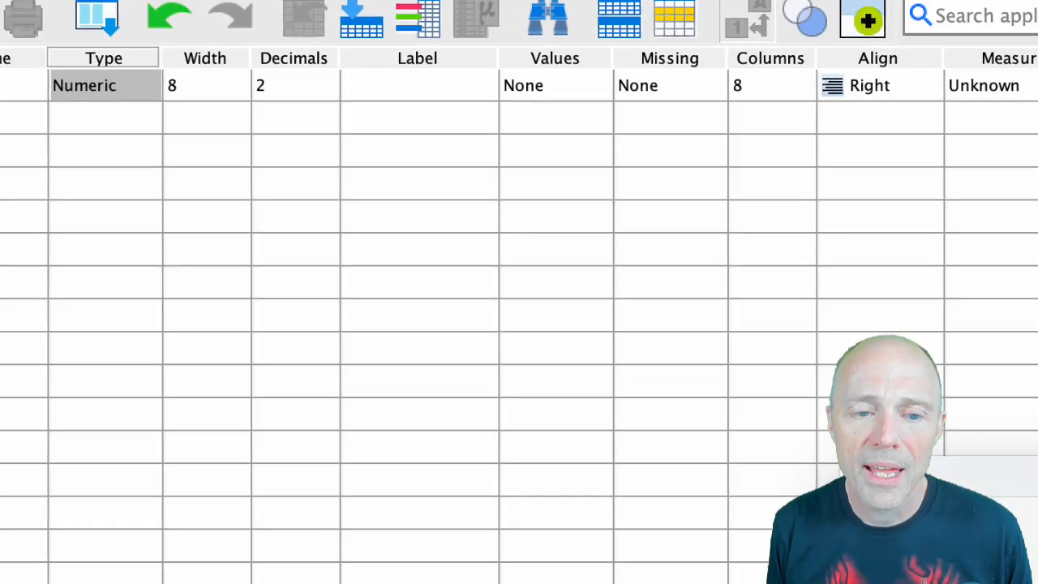
click(339, 196)
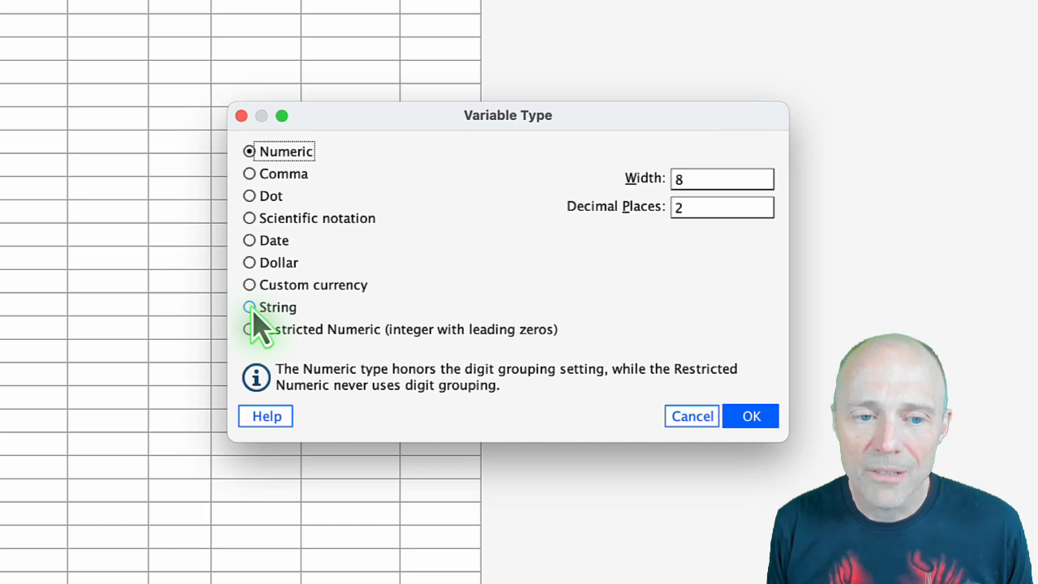
click(250, 308)
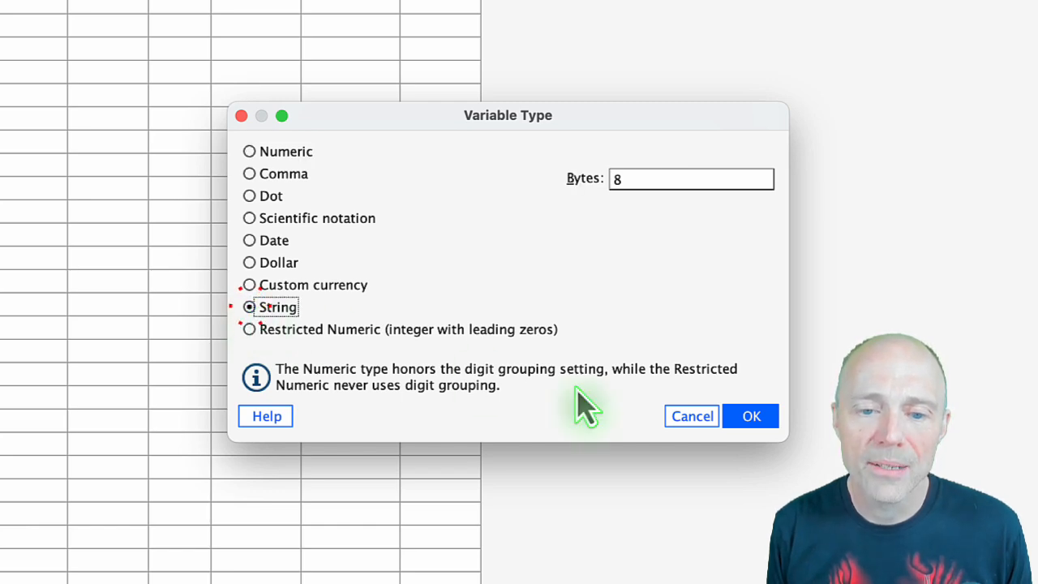
click(750, 416)
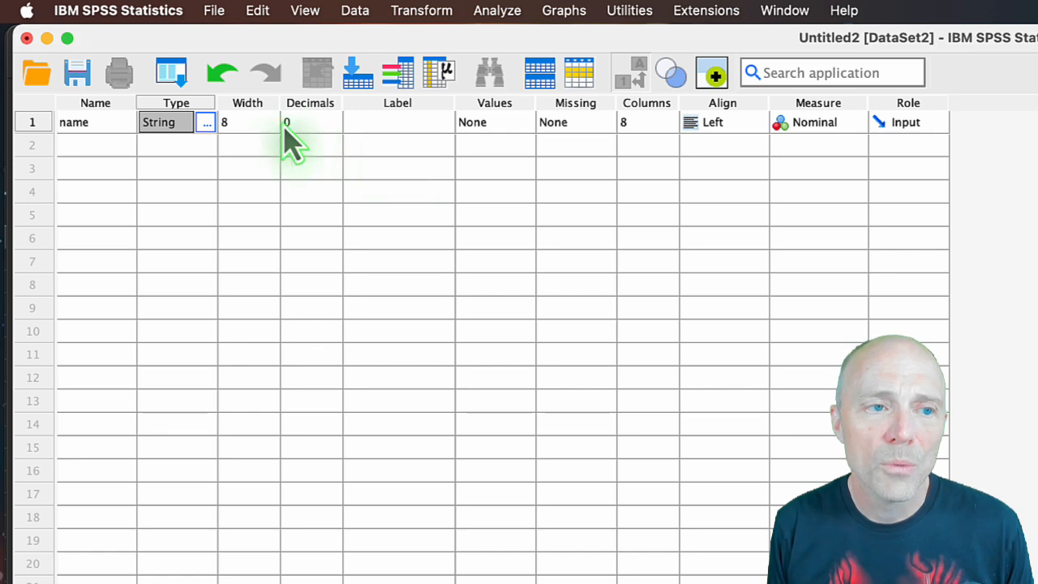
click(247, 122)
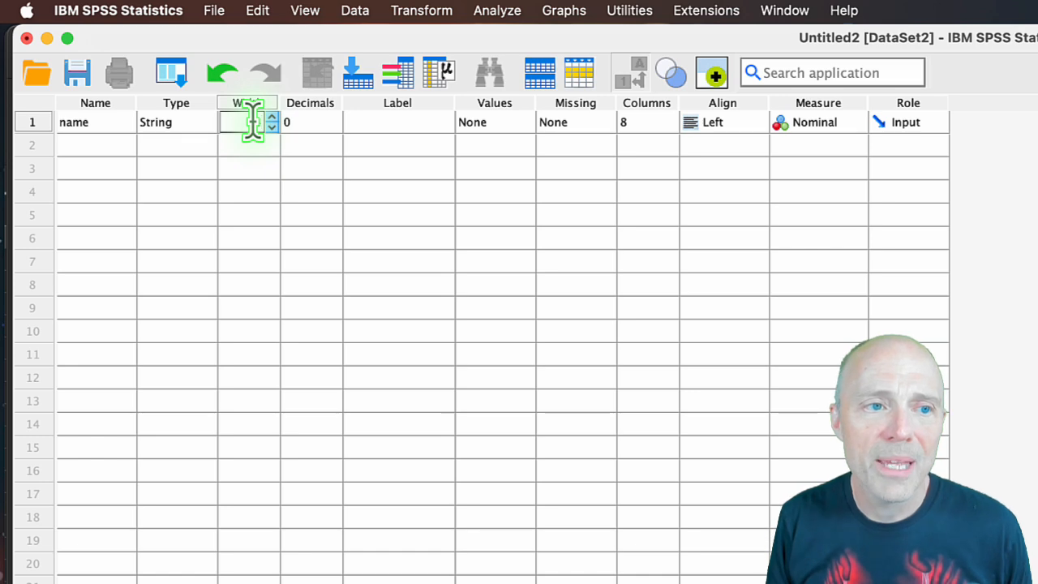
text(14)
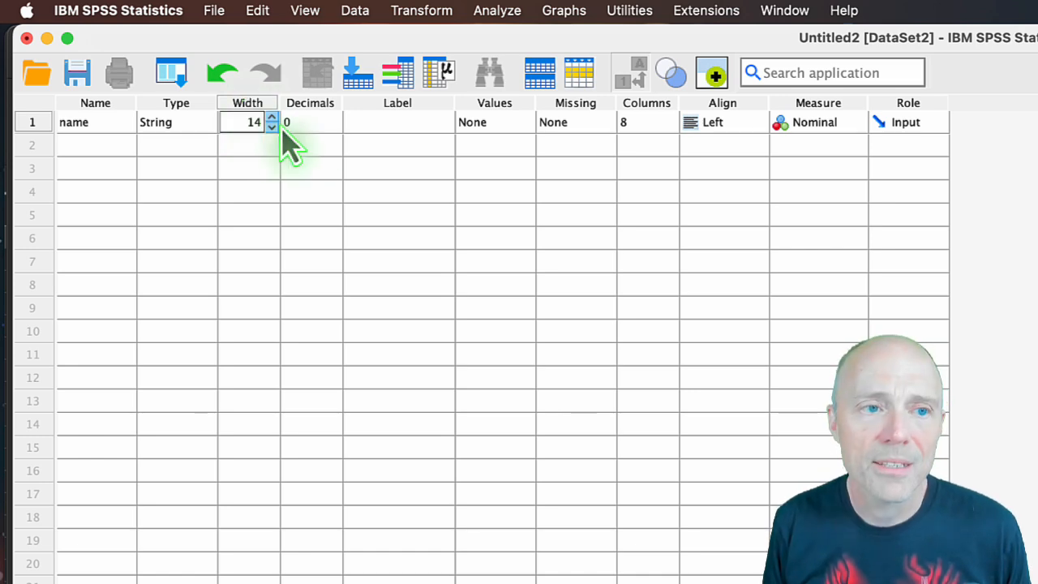
Label the name variable "Band member's name" and keep its measurement level as Nominal.
click(391, 123)
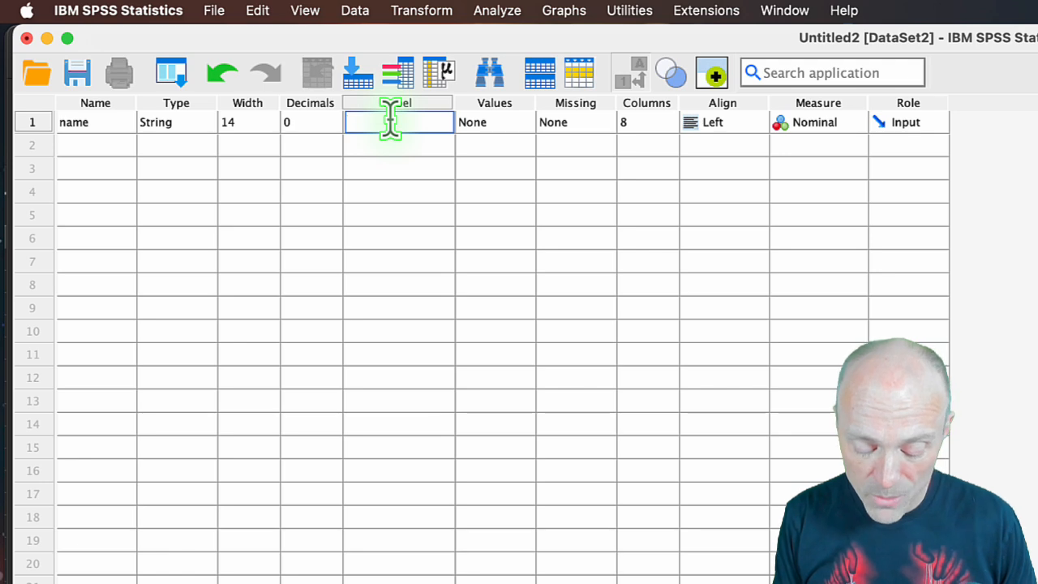
text(Band m)
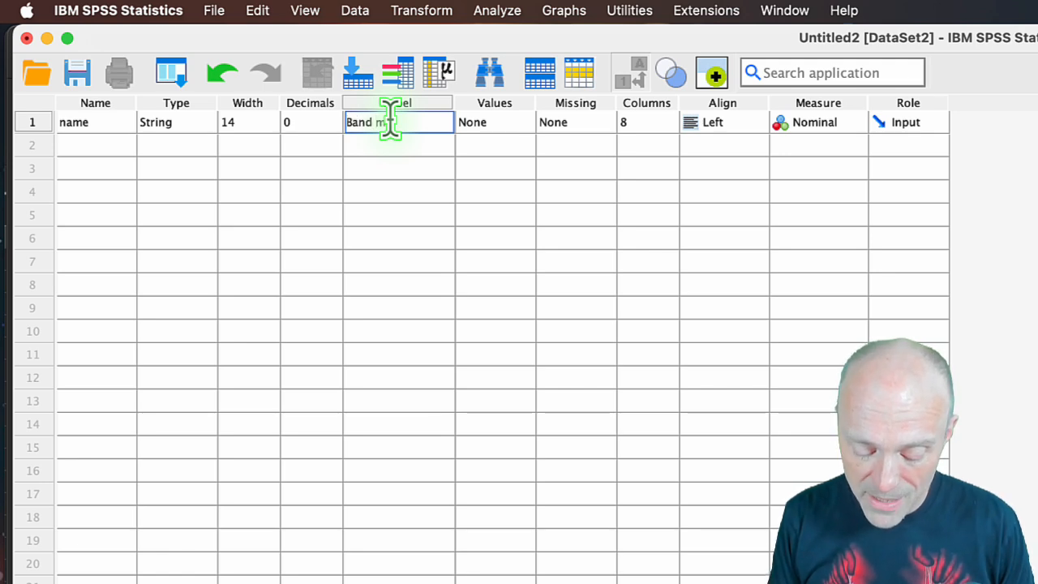
text(ember's name)
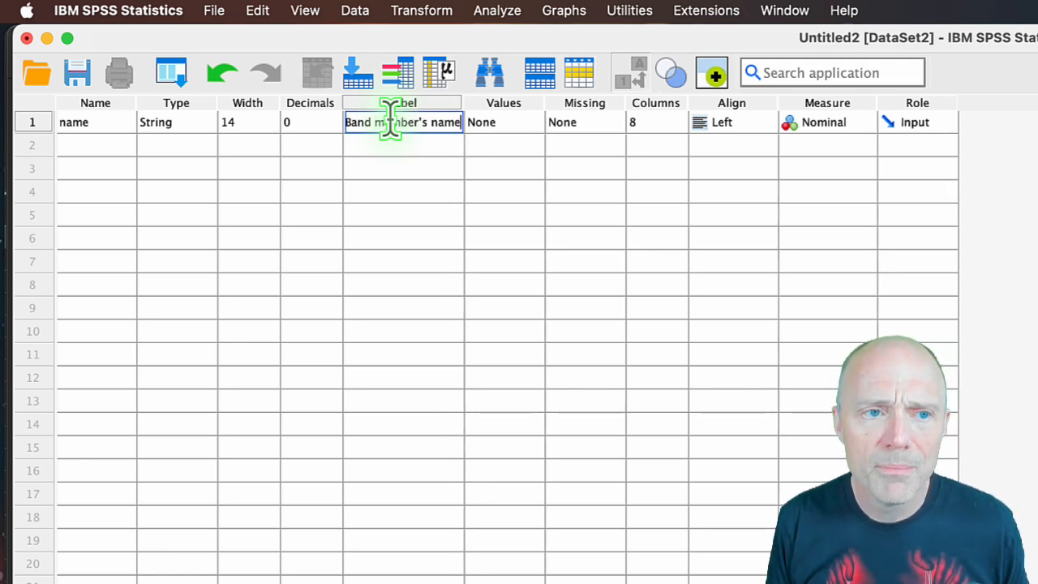
key(Return)
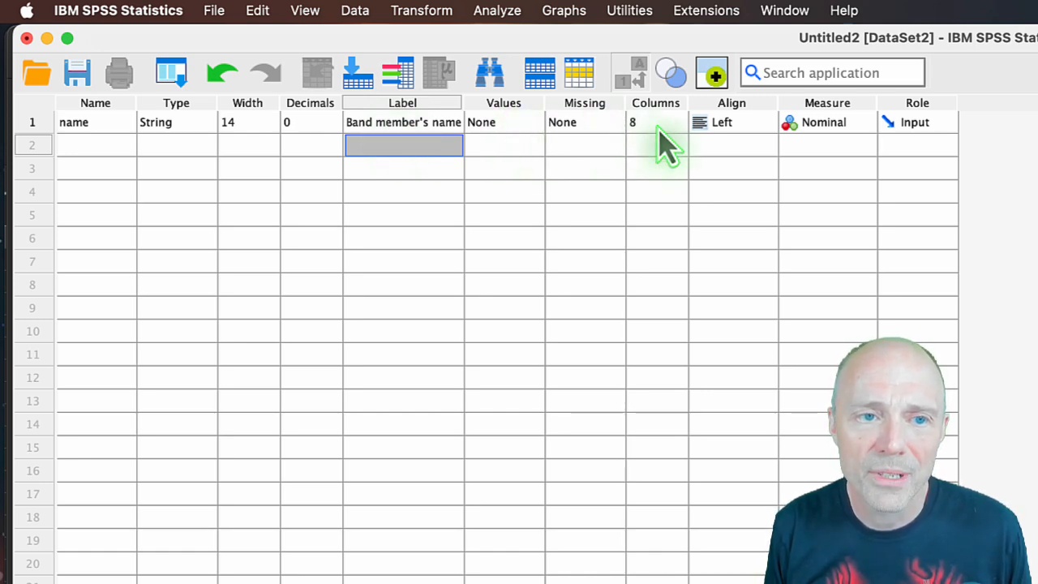
click(864, 126)
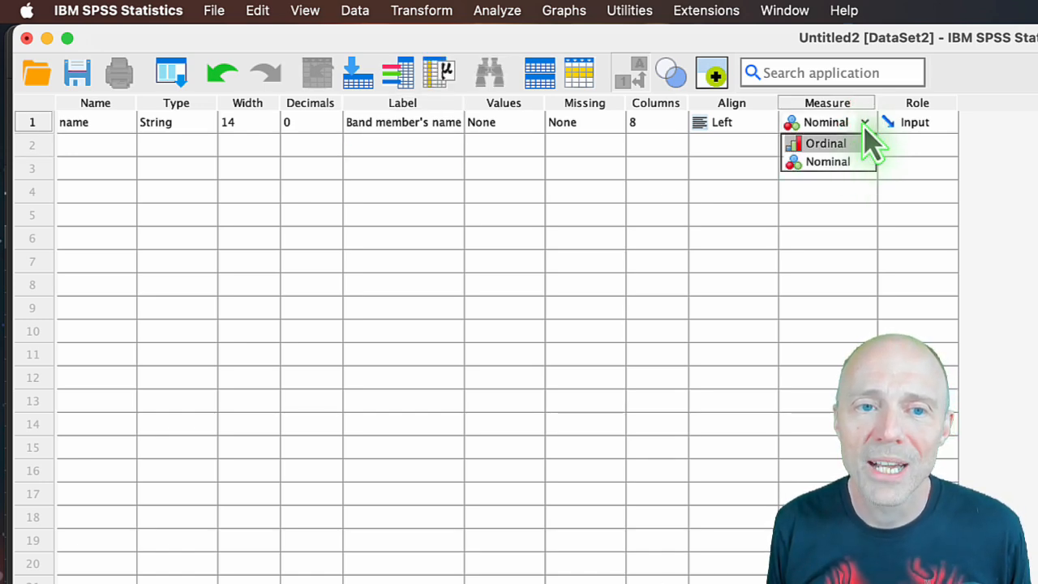
click(864, 124)
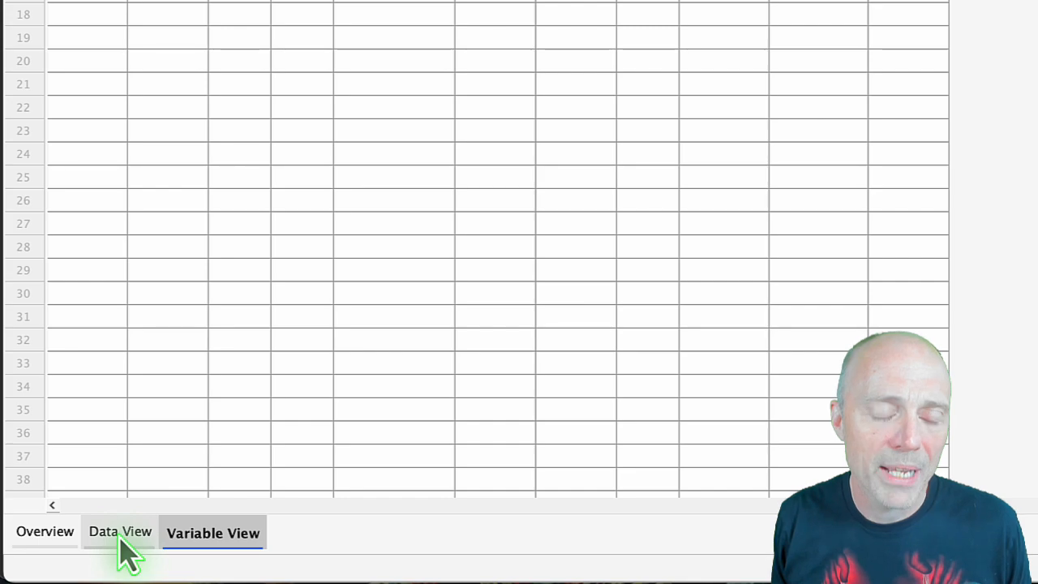
Enter Lars Ulrich as the first case of the name variable in the data sheet.
click(119, 535)
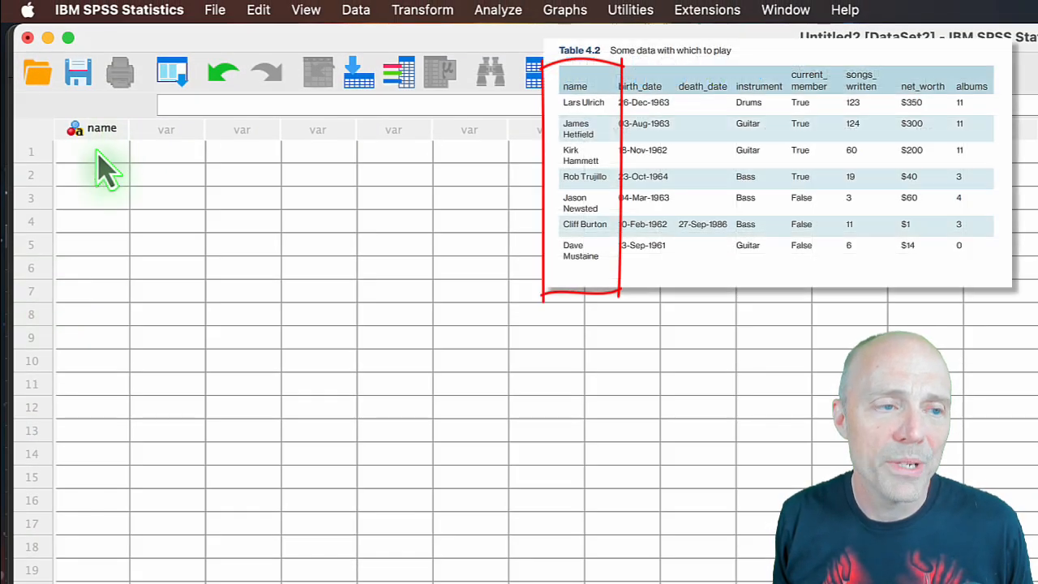
click(104, 166)
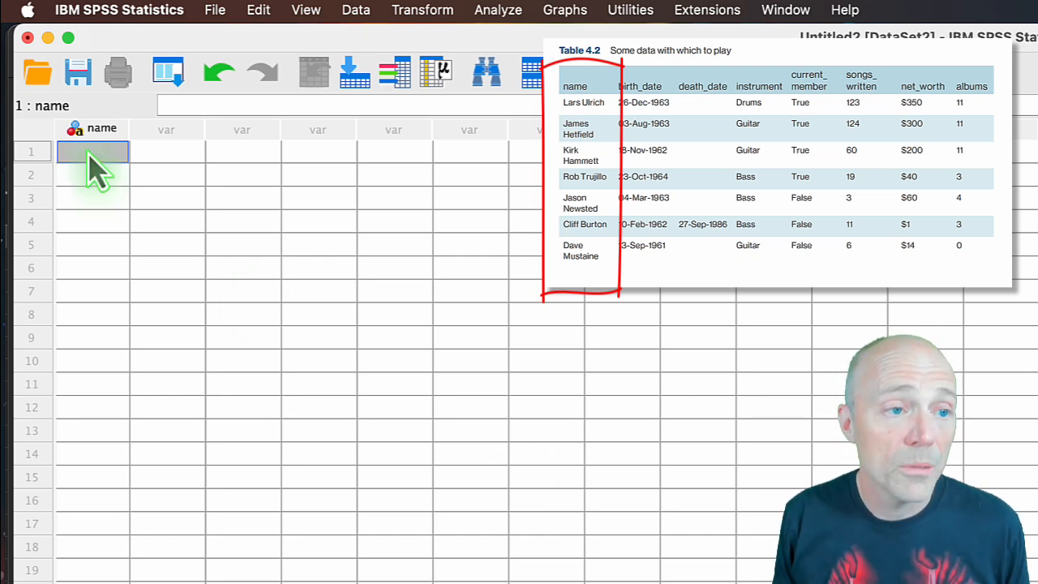
text(Lars U)
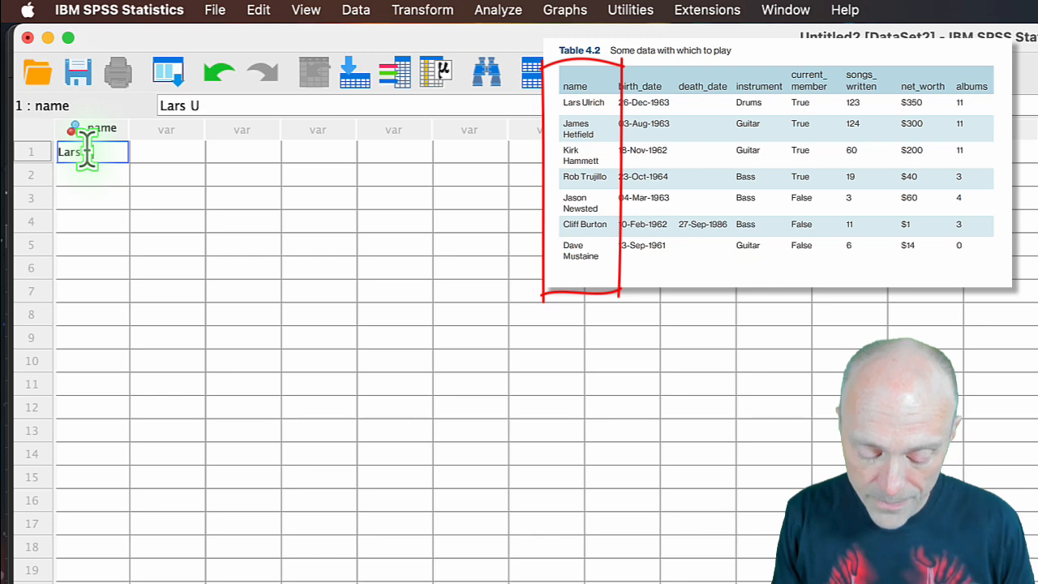
text(lrich)
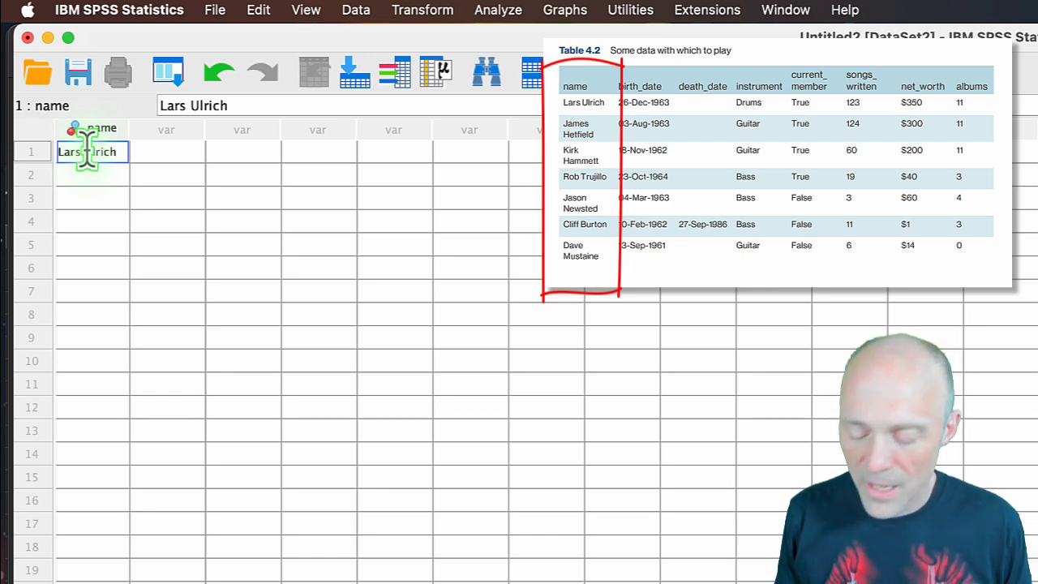
key(Down)
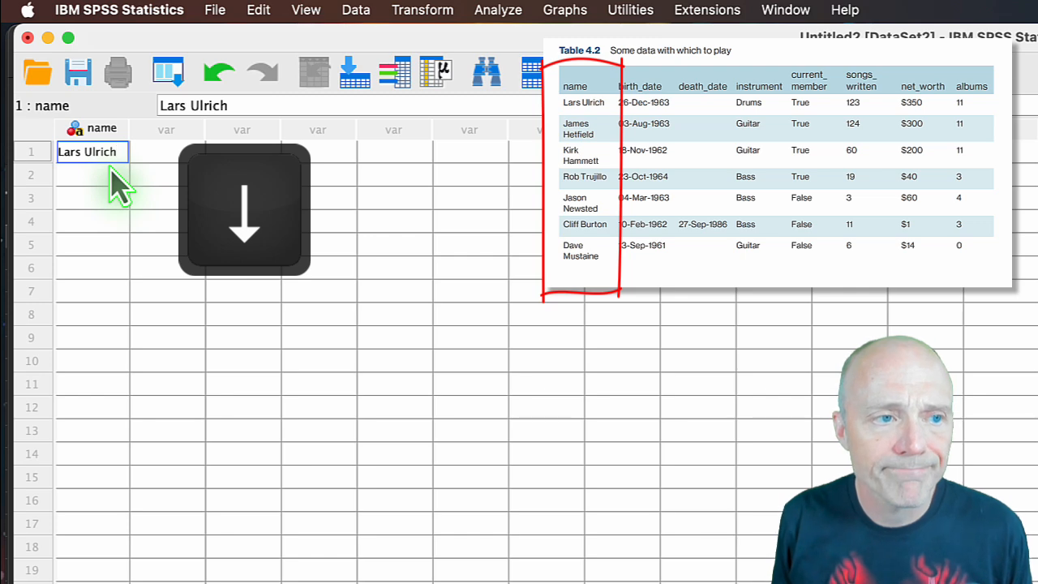
key(Down)
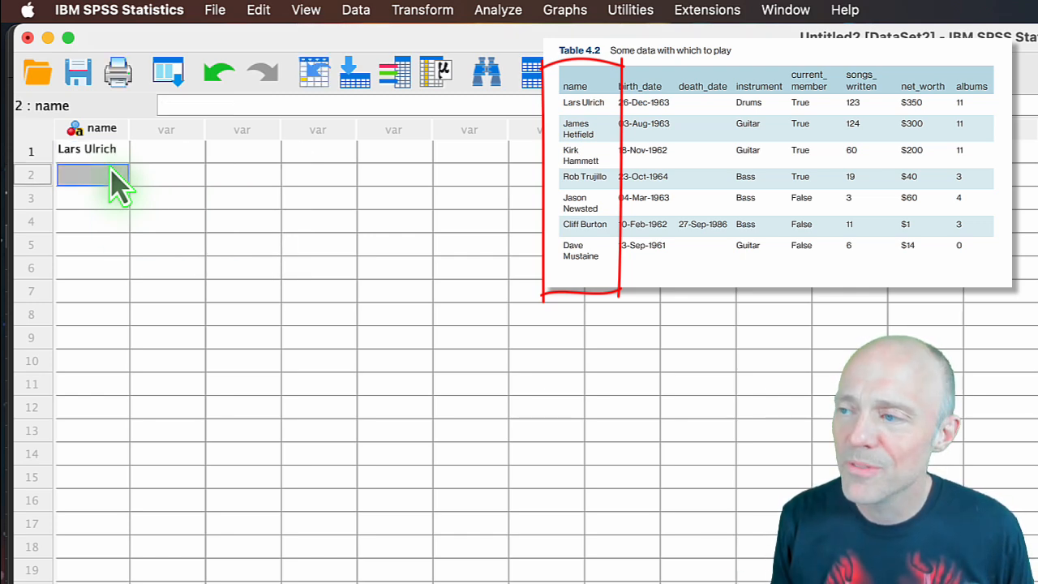
Enter James Hetfield, Kirk Hammett and Rob Trujillo in rows 2 to 4 of the name column.
text(James)
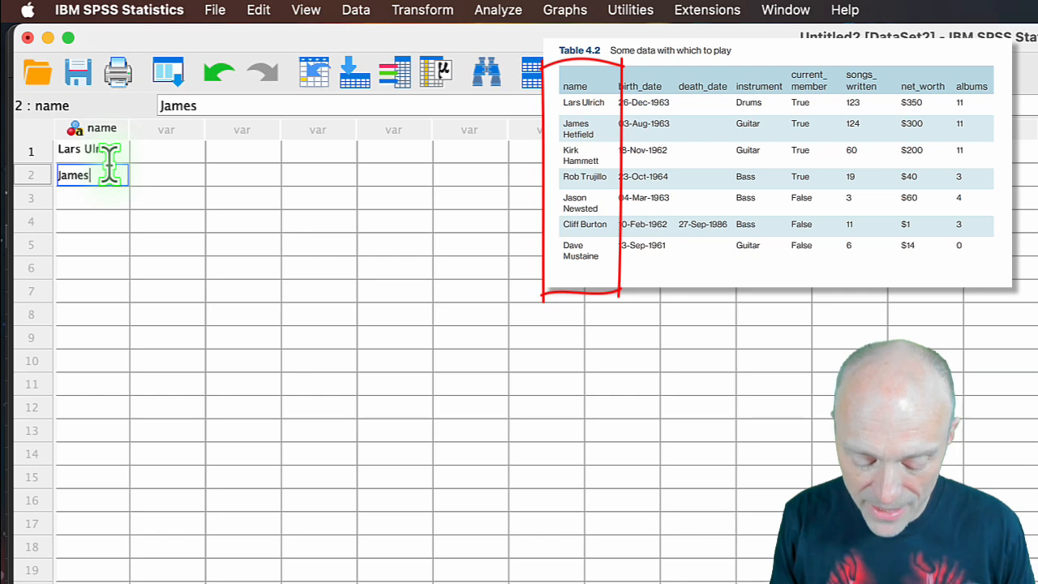
text( Hetfield)
key(Down)
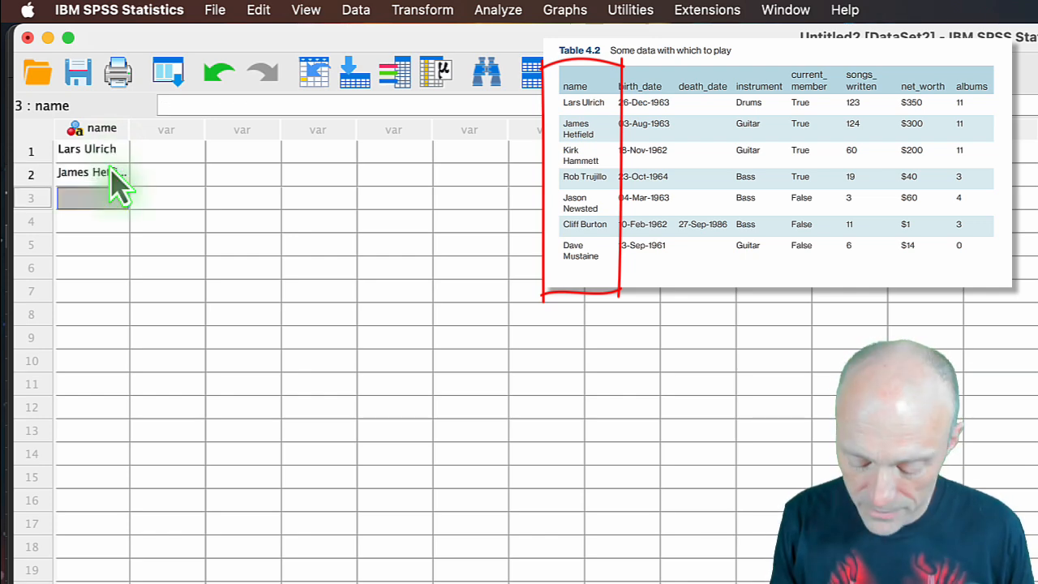
text(Kirk Hammett)
key(Down)
text(Rob Trujillo)
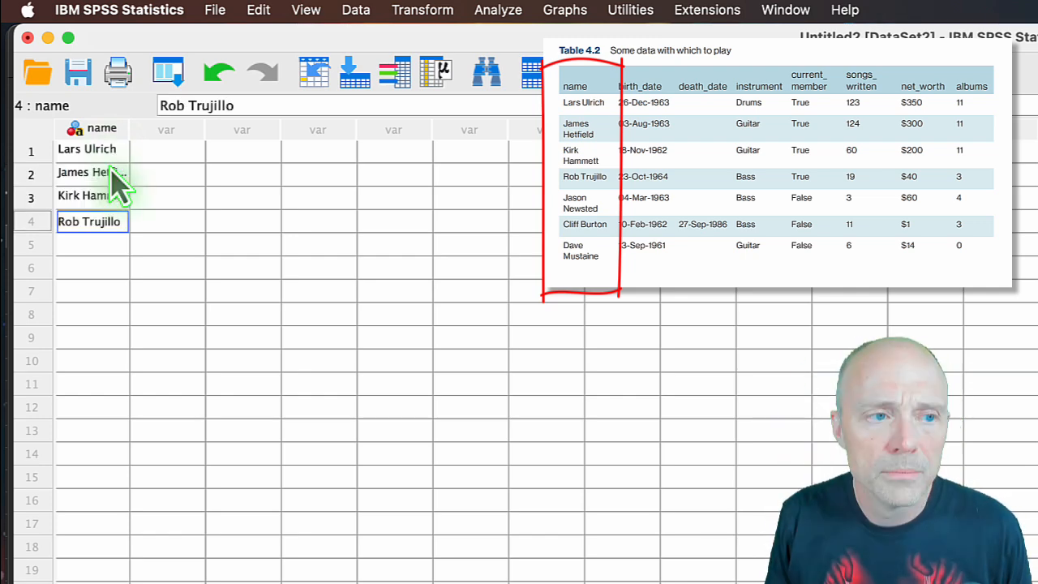
key(Down)
Enter Jason Newsted, Cliff Burton and Dave Mustaine in rows 5 to 7, and widen the name column to fit the full names.
text(Jason Newstead)
key(Down)
text(Cliff Burton)
key(Down)
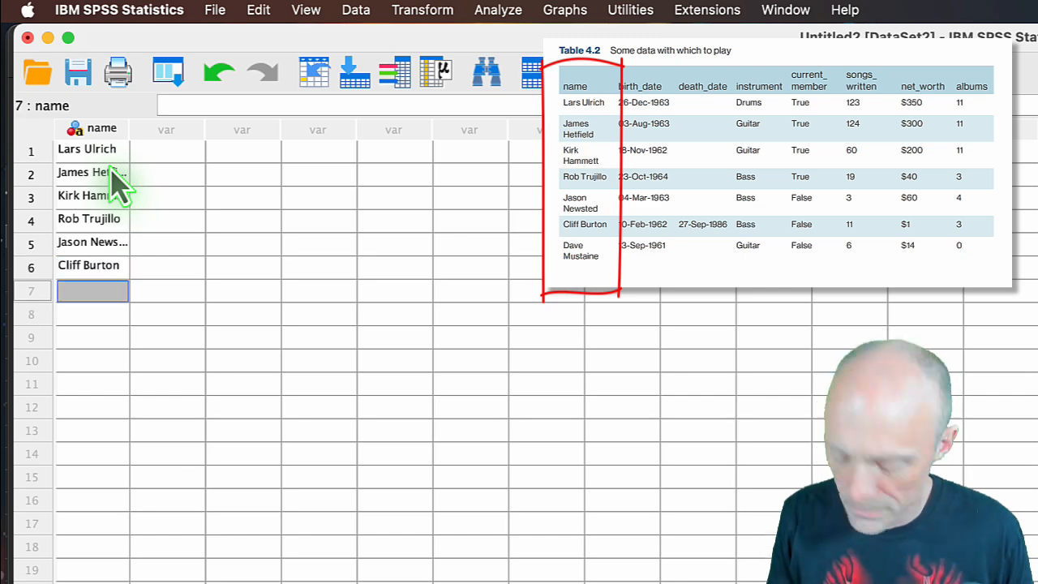
text(Dave Mustaine)
key(Down)
drag(129, 128, 170, 128)
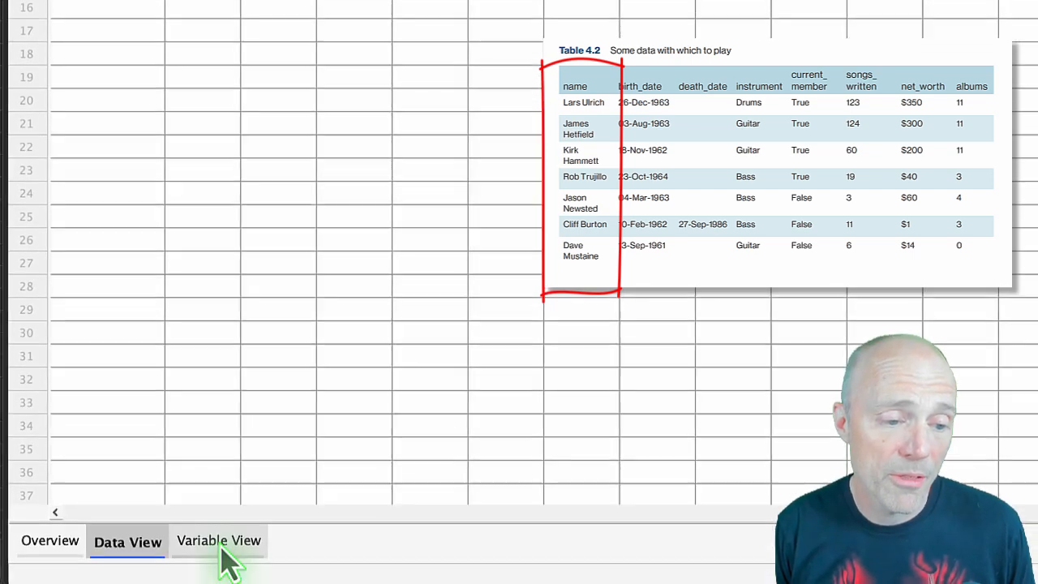
Define a second variable called birth_date below name in the variable definitions.
click(223, 544)
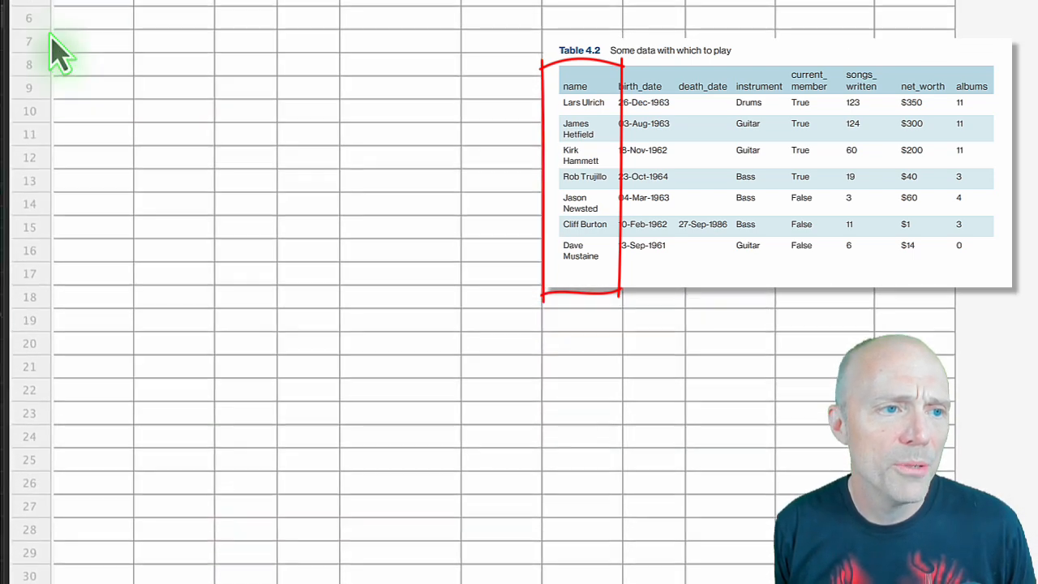
click(79, 146)
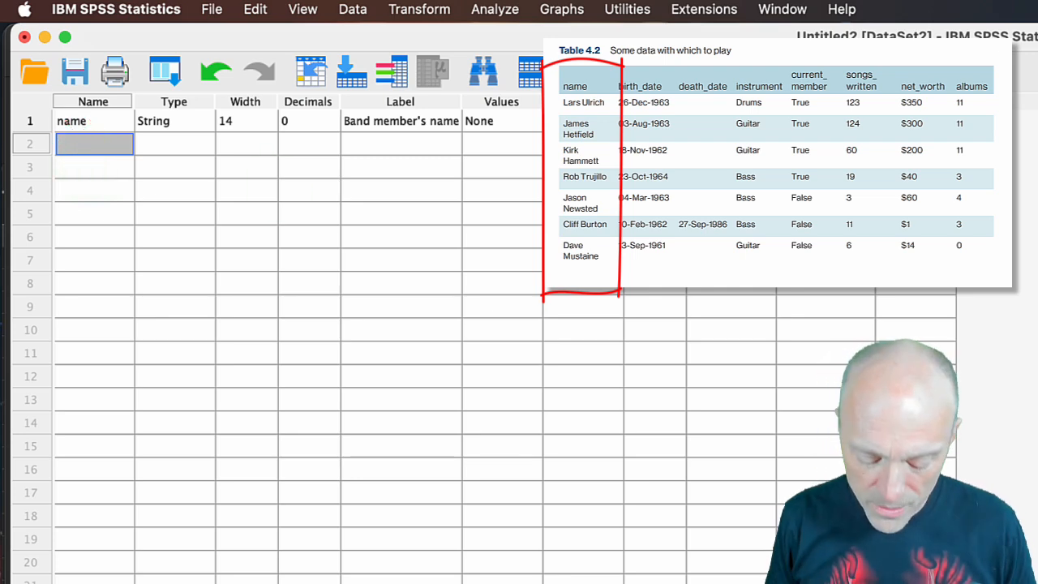
text(birth_date)
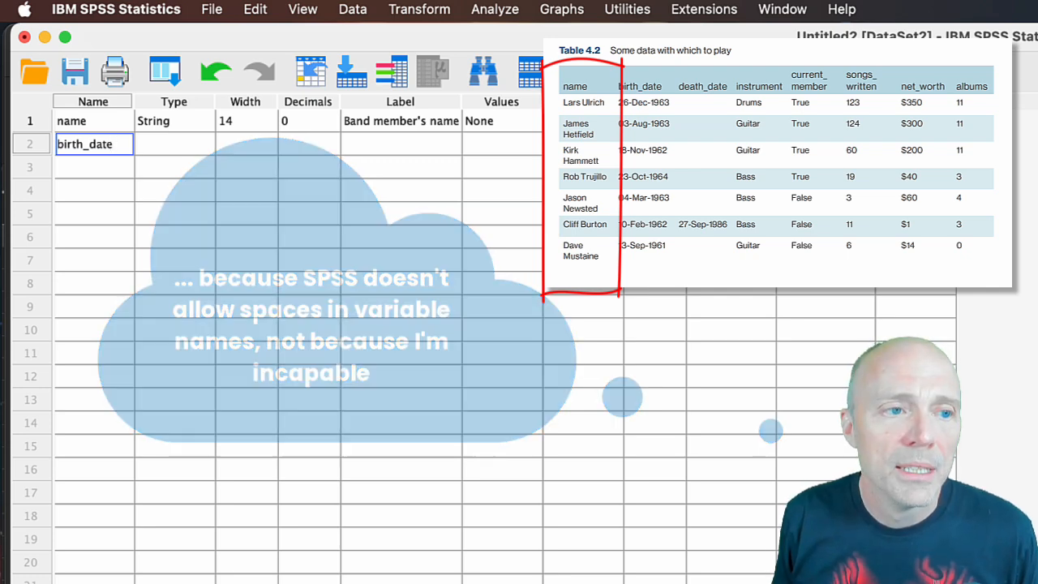
key(Return)
key(Right)
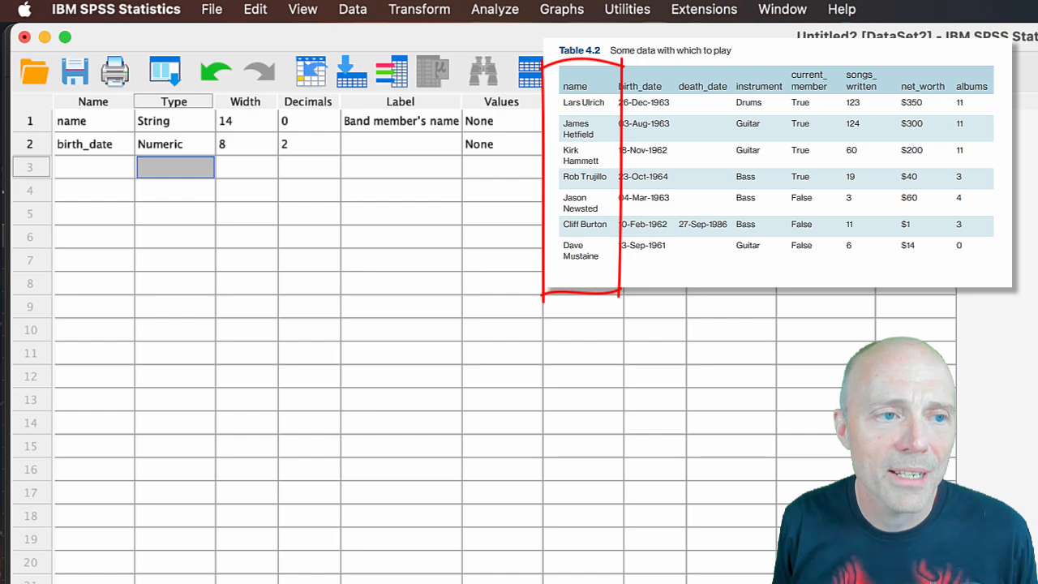
Set the birth_date variable's type to Date with the dd-mmm-yyyy format.
click(203, 144)
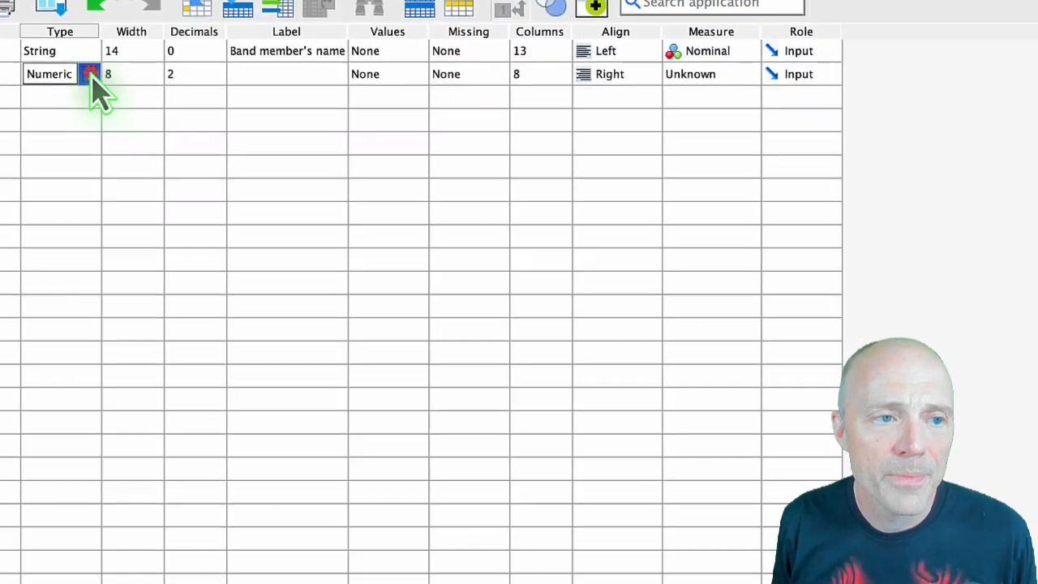
click(208, 144)
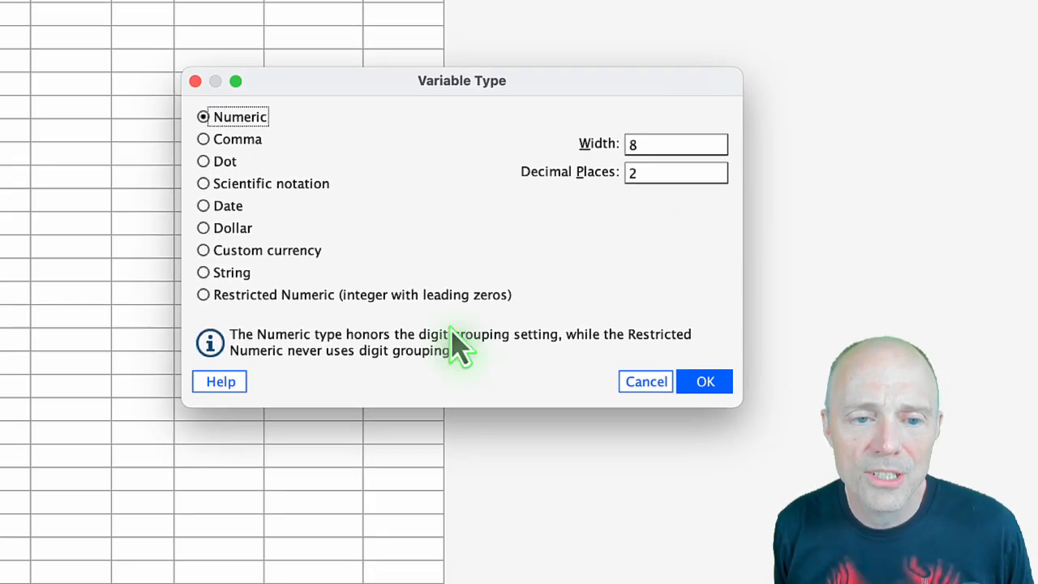
click(204, 207)
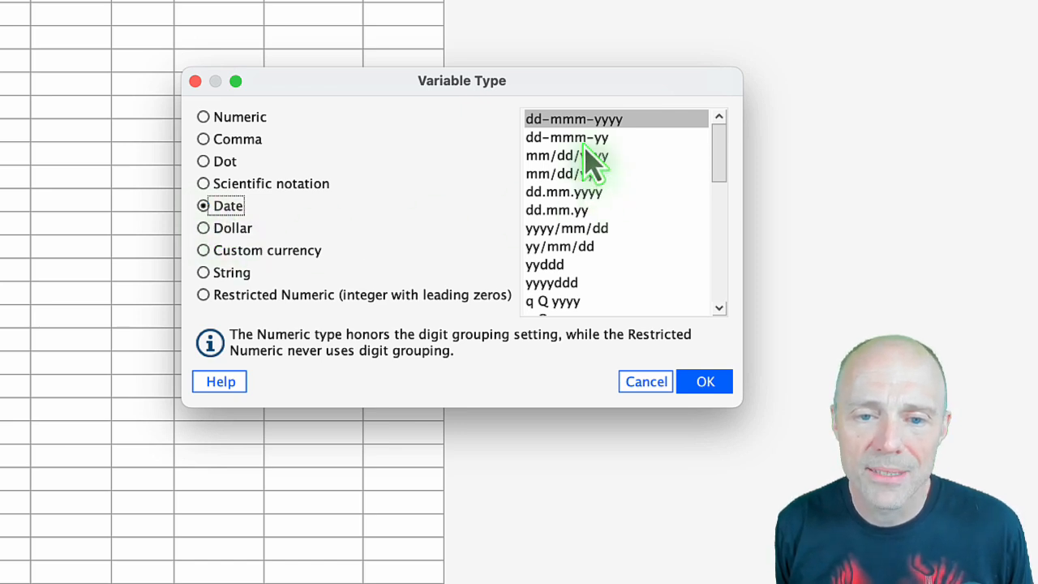
click(593, 123)
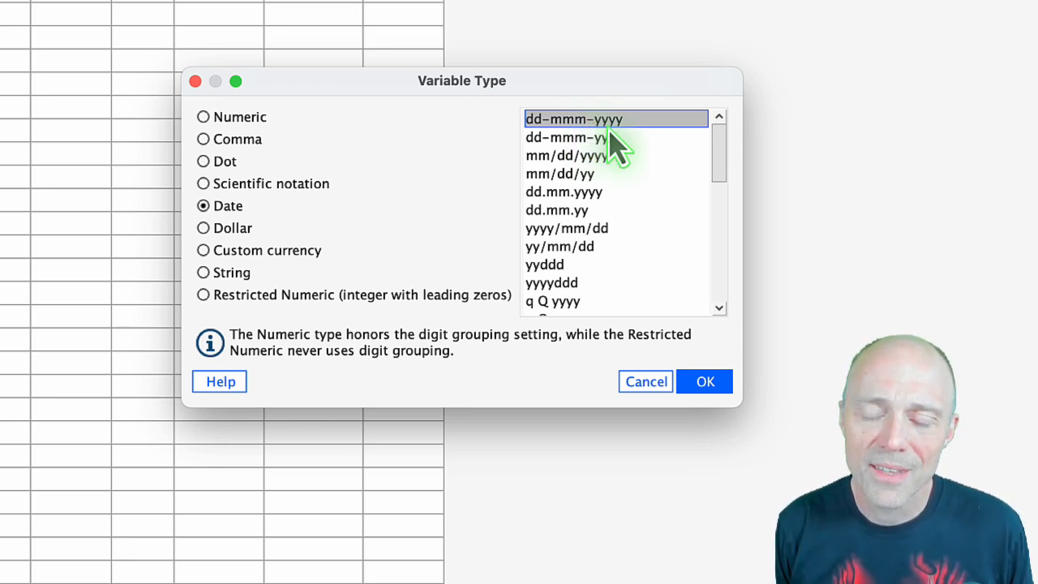
click(704, 382)
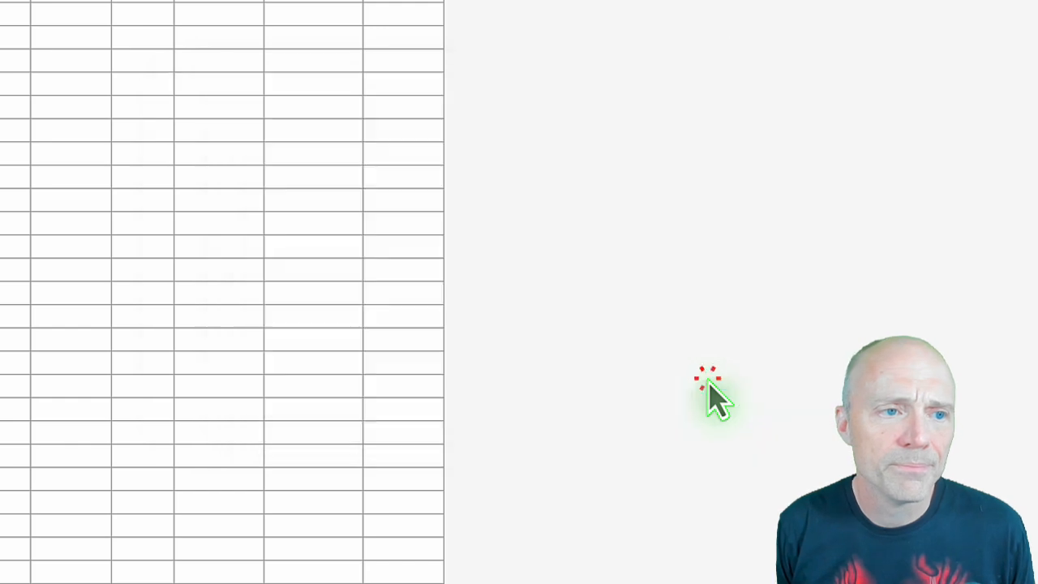
Label the birth_date variable "Date of birth" and set its measurement level to Nominal.
click(308, 100)
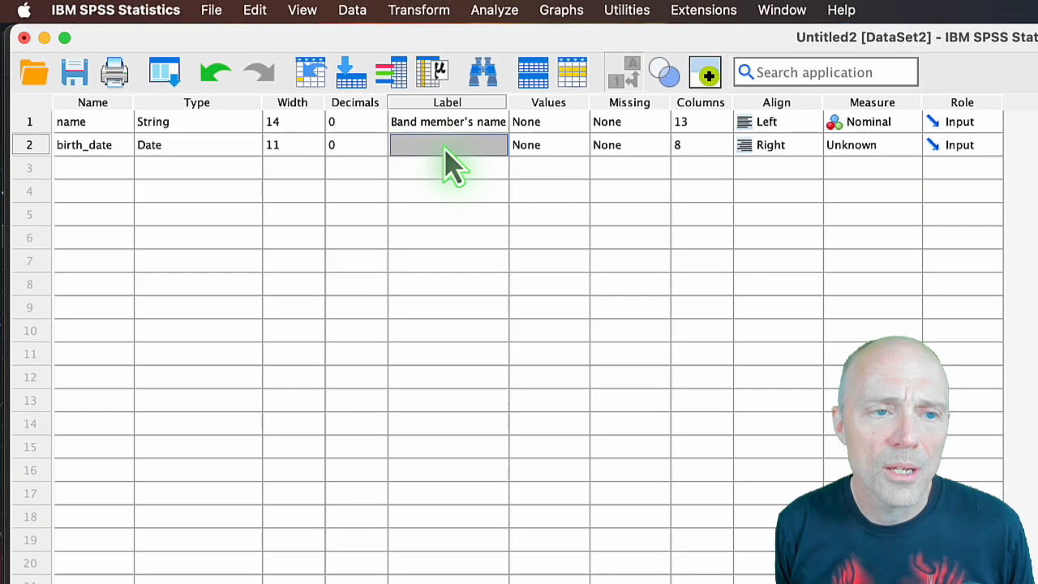
click(443, 145)
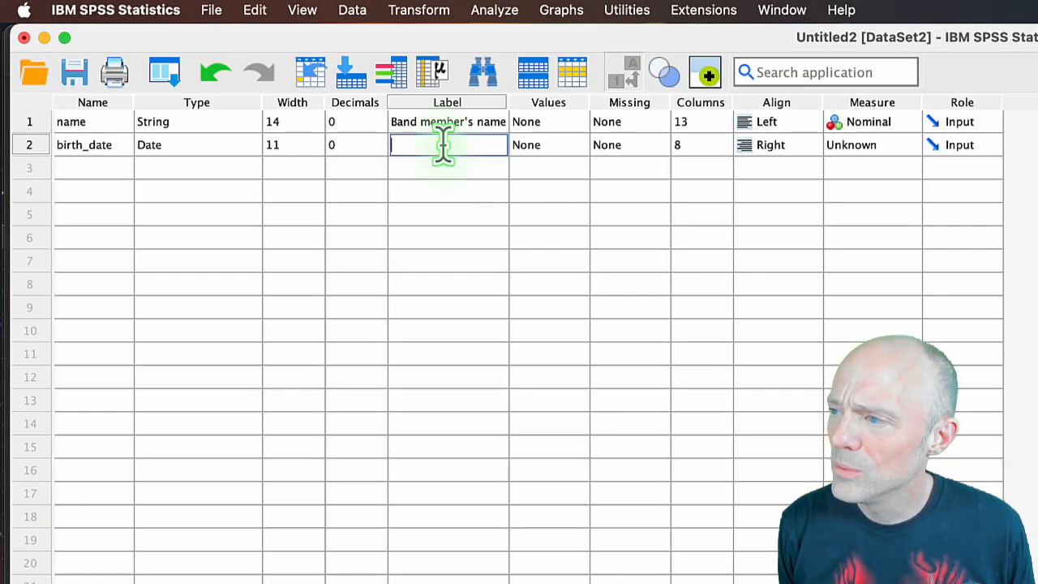
text(Da)
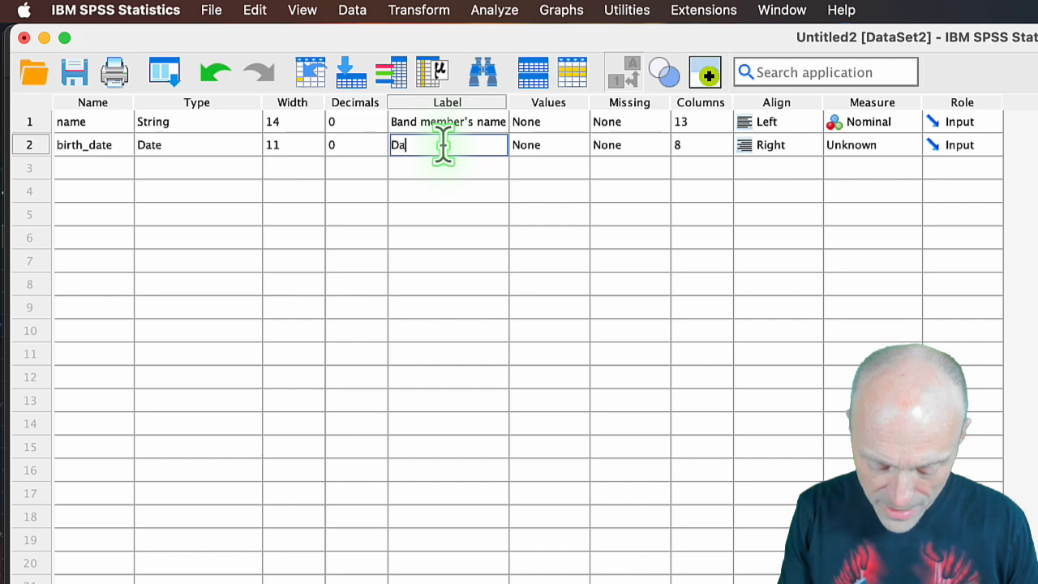
text(te of birth)
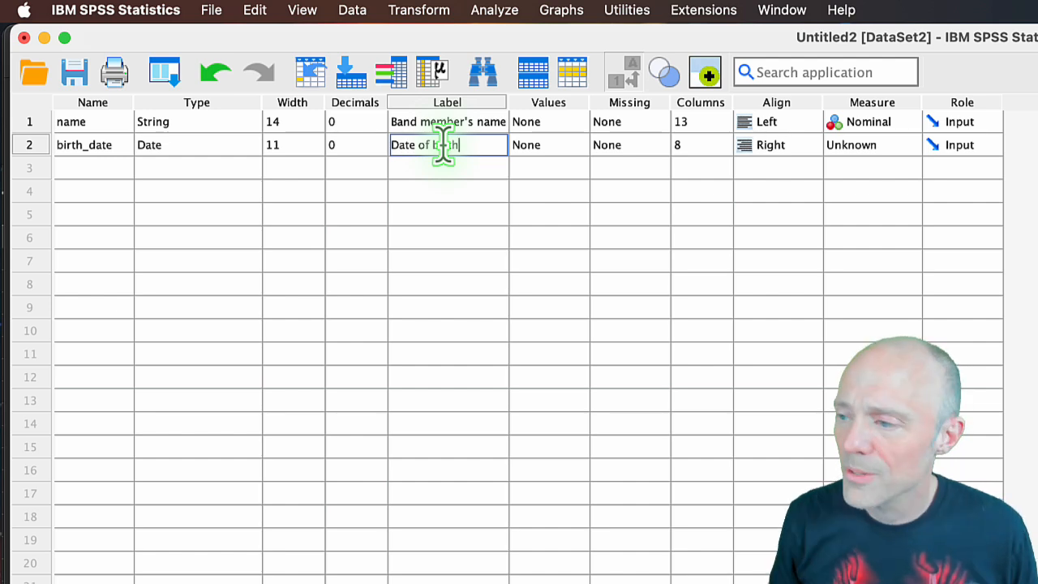
click(909, 145)
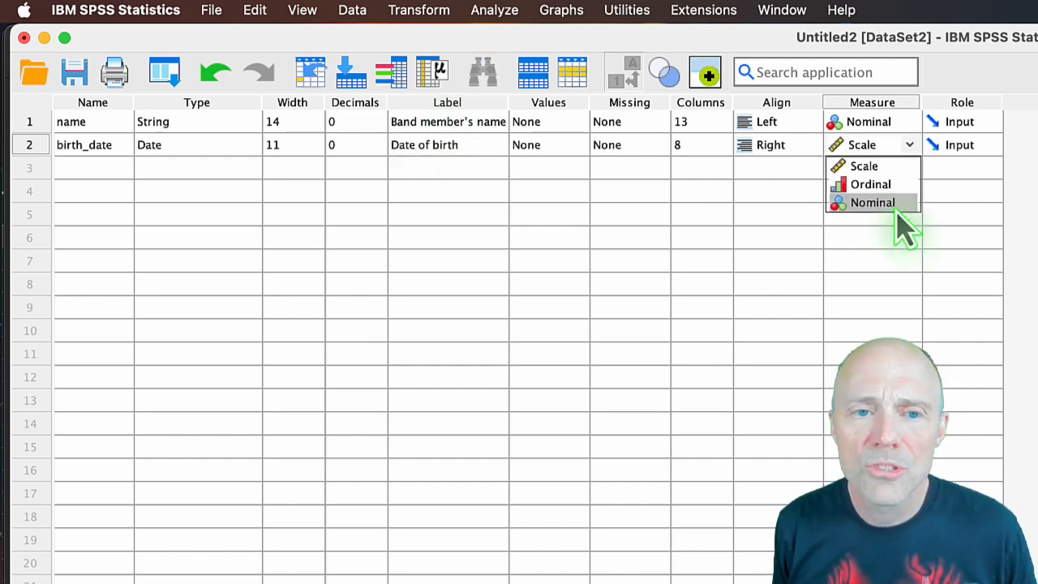
click(893, 203)
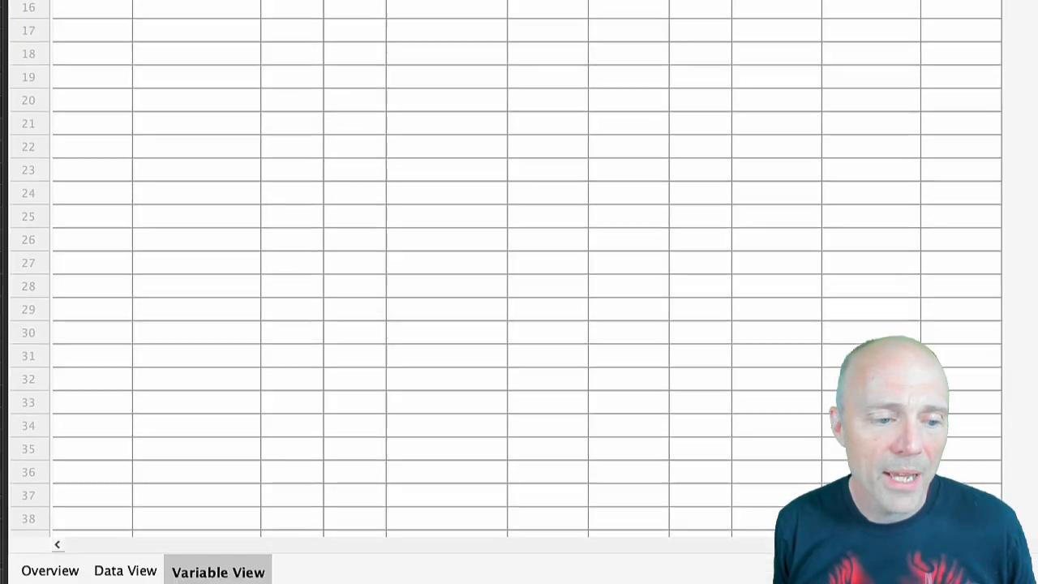
In the data sheet, widen the birth_date column and enter Lars Ulrich's date of birth in row 1.
click(126, 572)
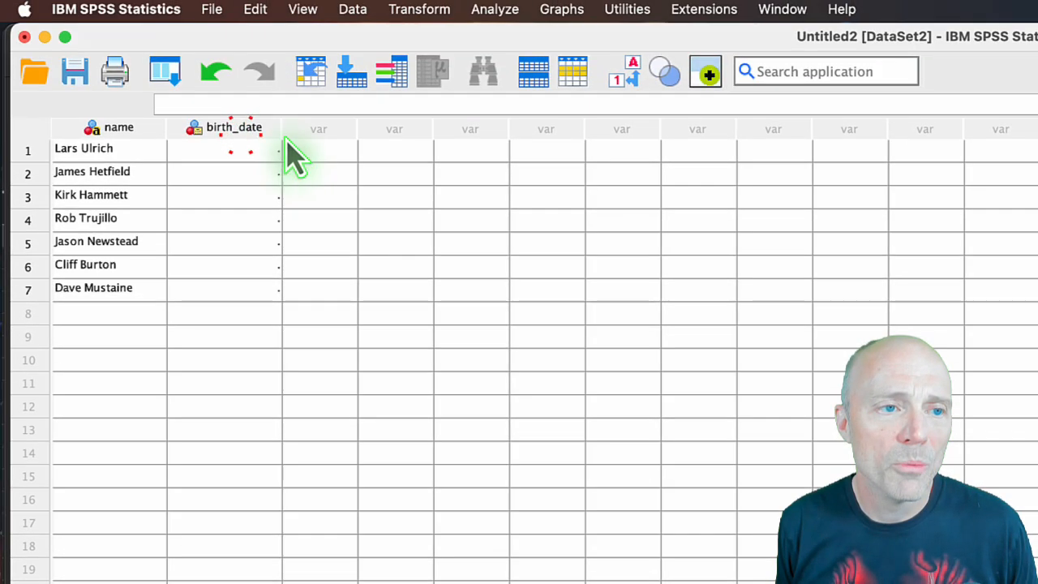
click(249, 151)
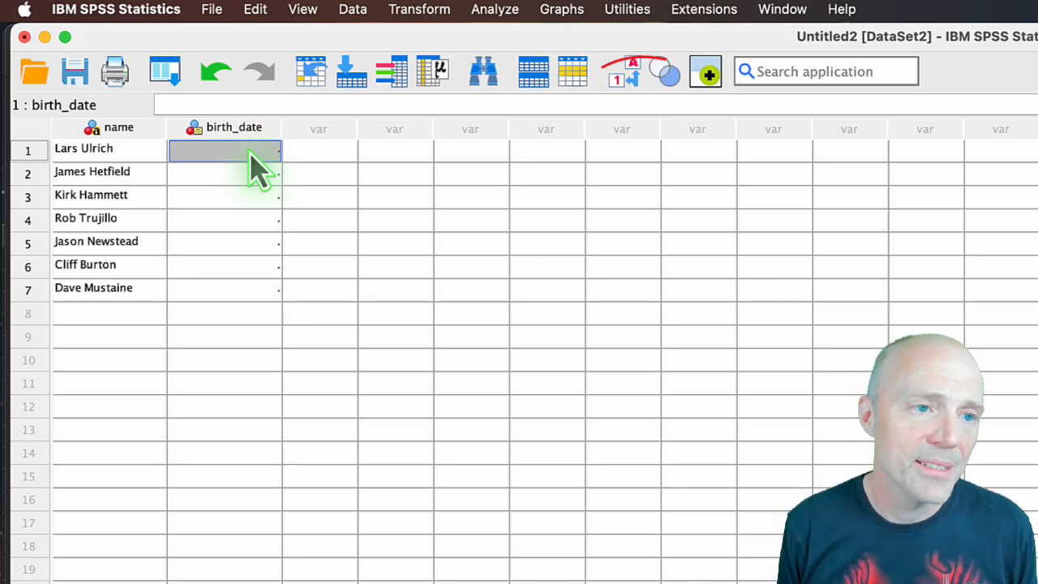
text(28)
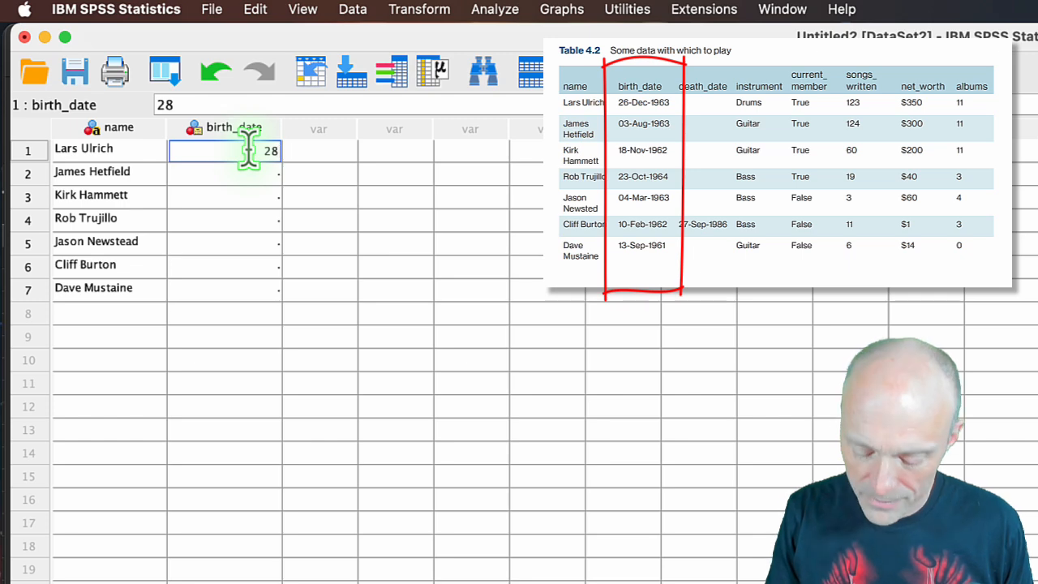
text(-Dec)
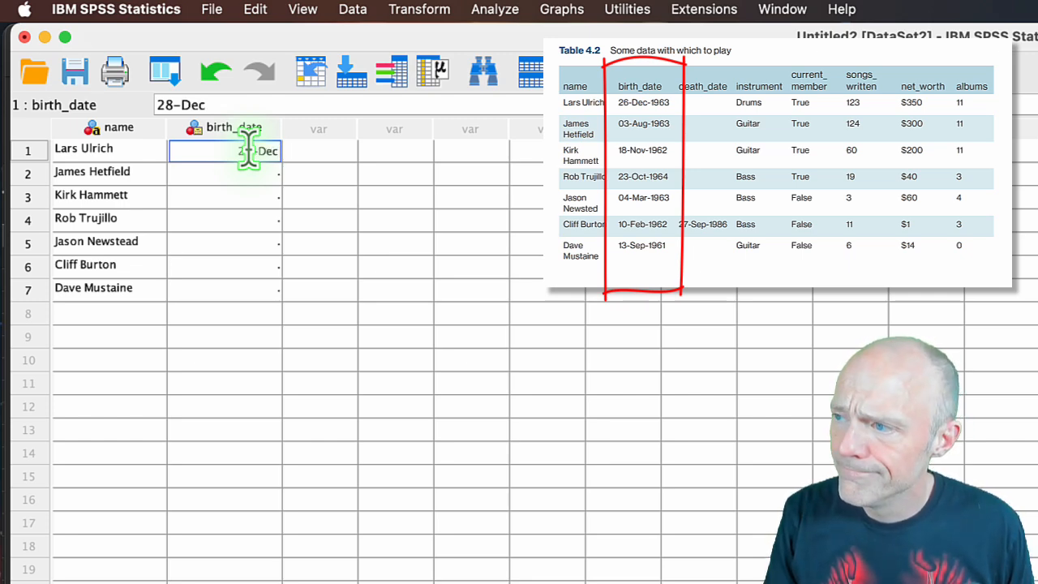
text(-2019)
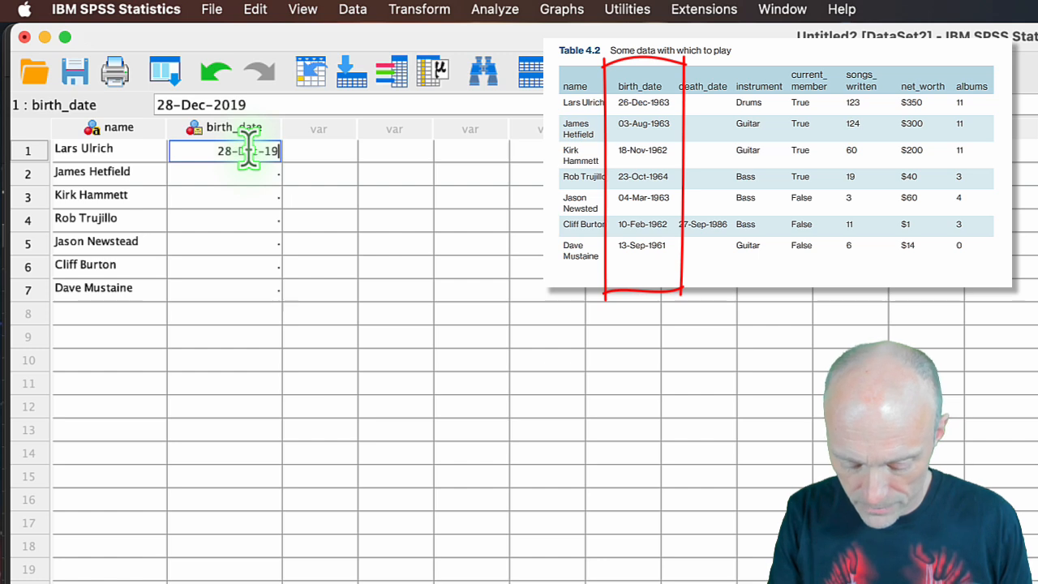
key(BackSpace)
key(BackSpace)
key(BackSpace)
key(BackSpace)
text(1963)
key(Down)
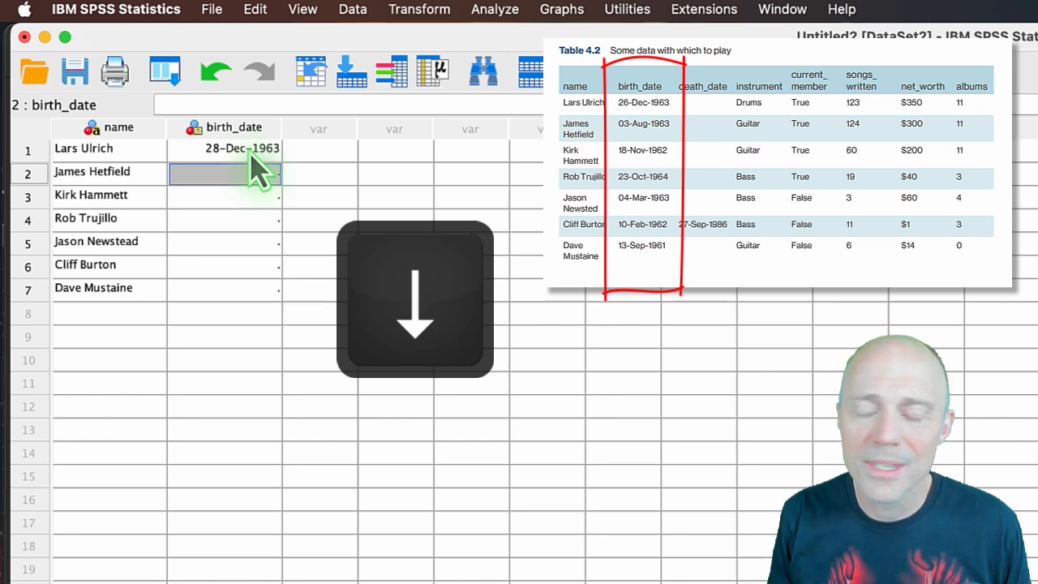
Enter the dates of birth for James Hetfield, Kirk Hammett and Rob Trujillo in rows 2 to 4 of birth_date.
text(03-Aug-1963)
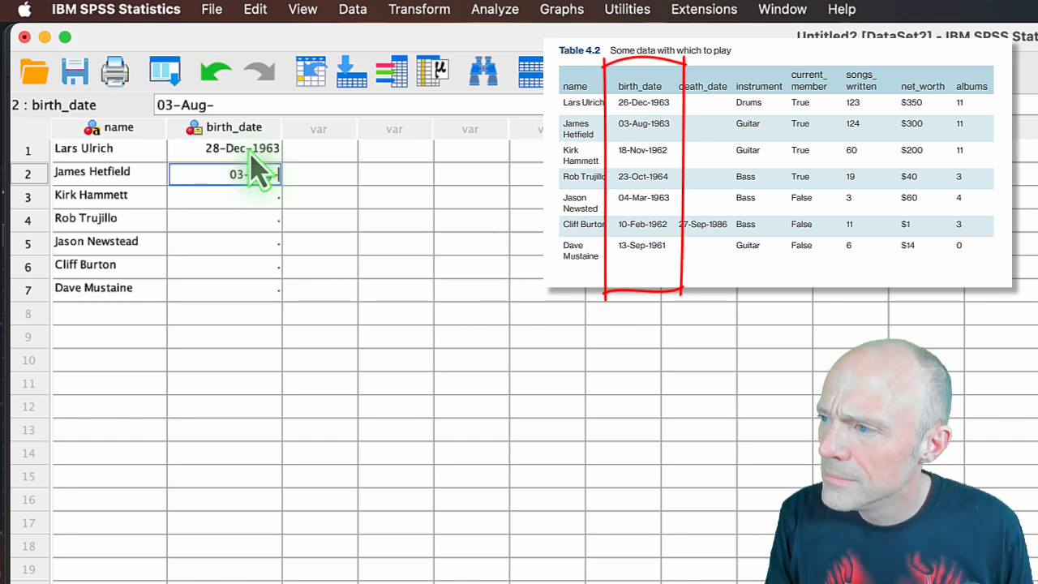
key(Down)
text(18-Nov-1952)
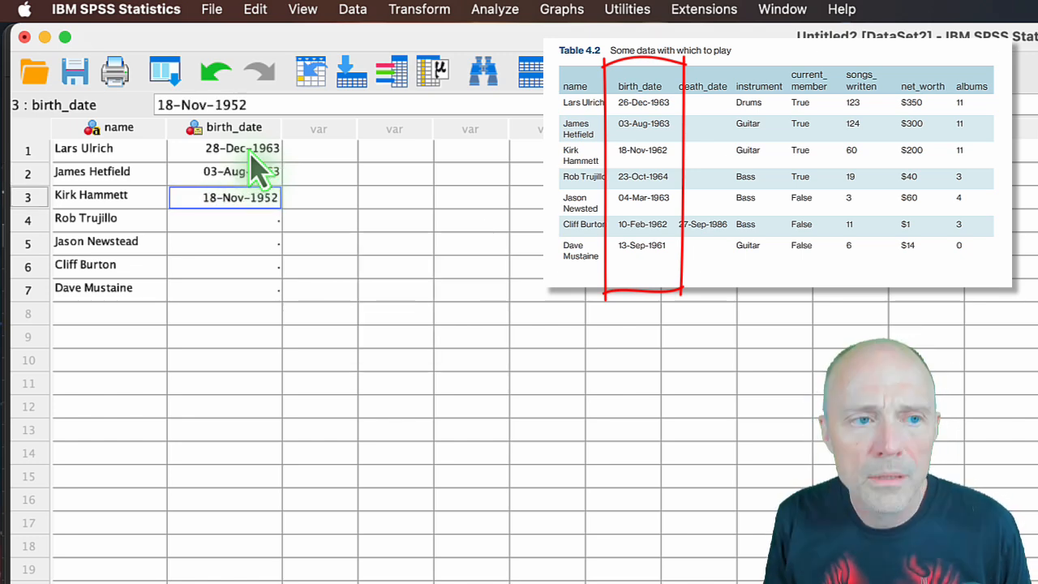
key(Down)
text(23-Oct-1964)
key(Down)
Enter the dates of birth for Jason Newsted, Cliff Burton and Dave Mustaine in rows 5 to 7 of birth_date.
text(04-May-1963)
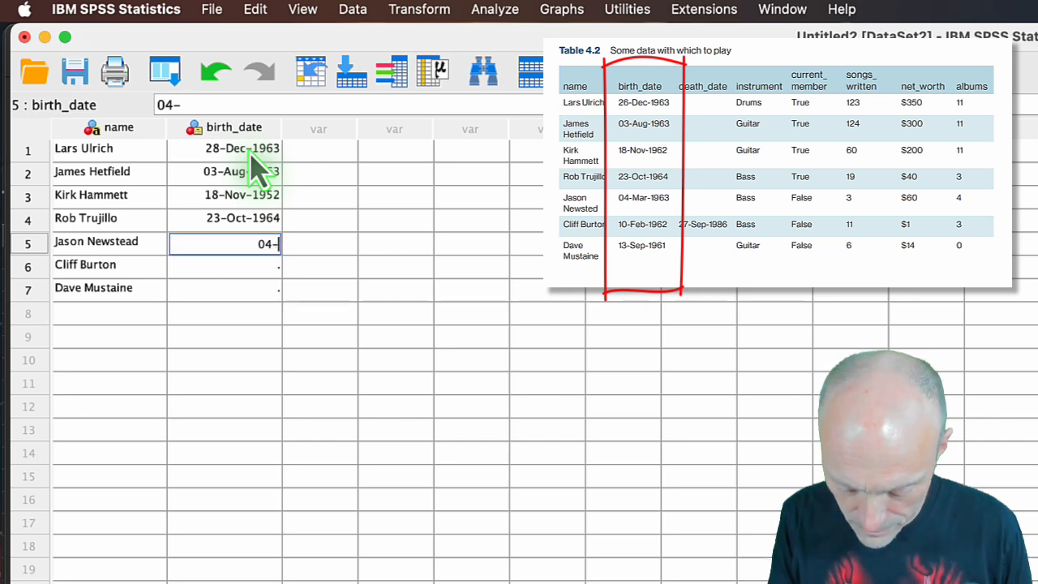
key(Down)
text(10-Feb-1962)
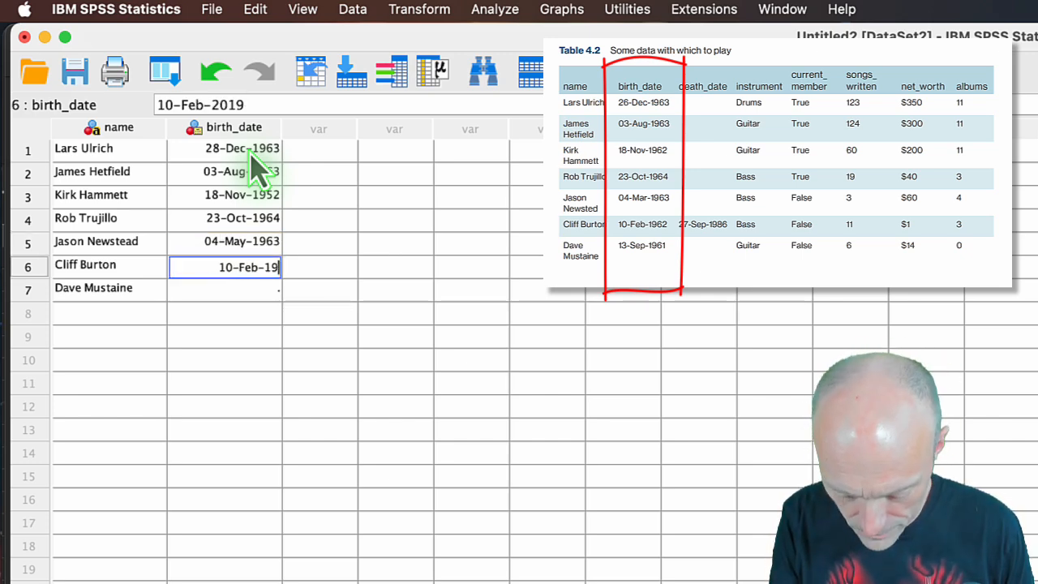
key(Down)
text(13-Sep-1961)
key(Return)
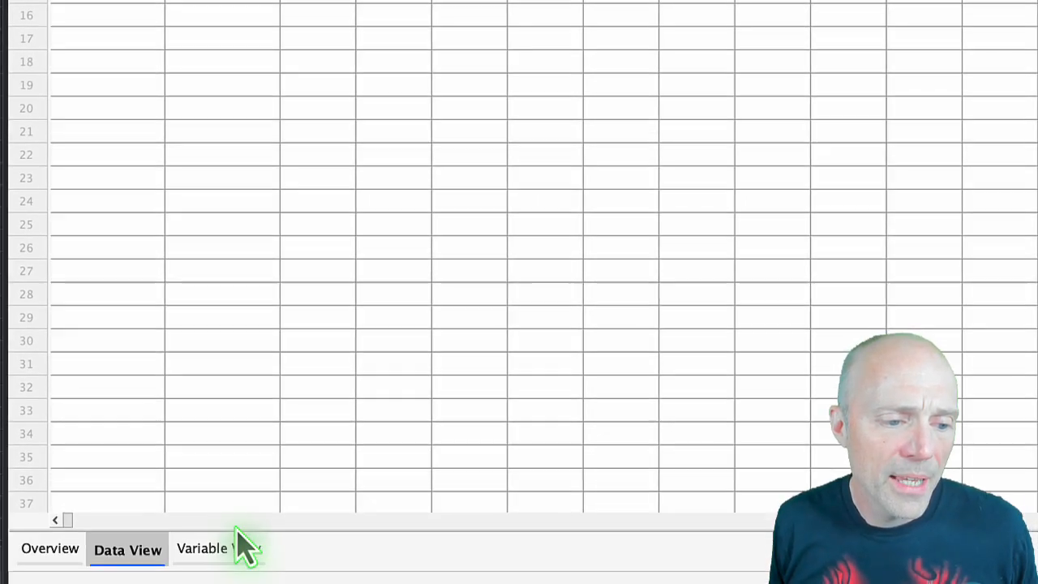
Define a third variable called death_date in the variable definitions, with the Date type in dd-mmm-yyyy format.
click(219, 531)
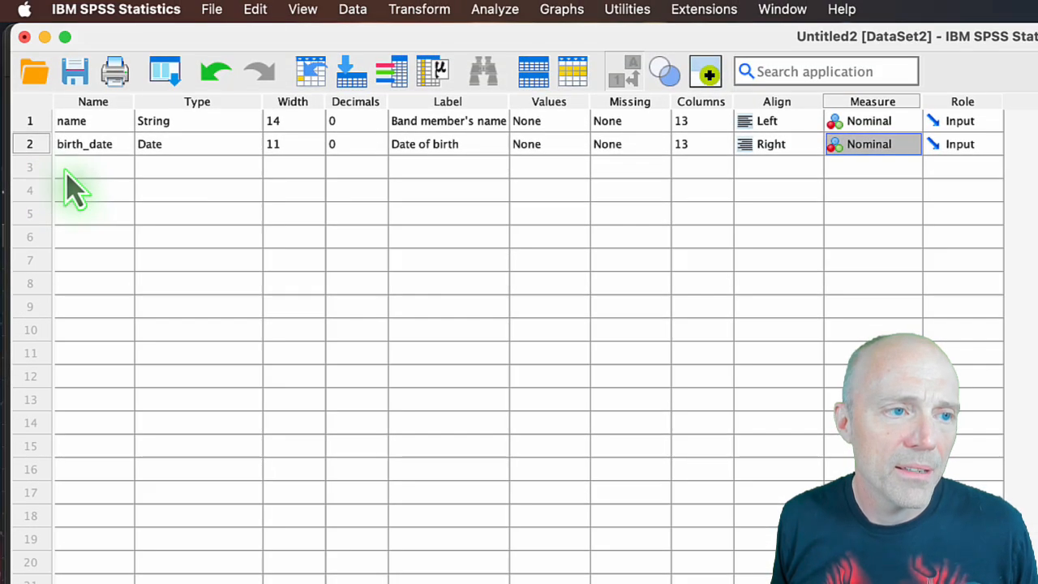
click(70, 168)
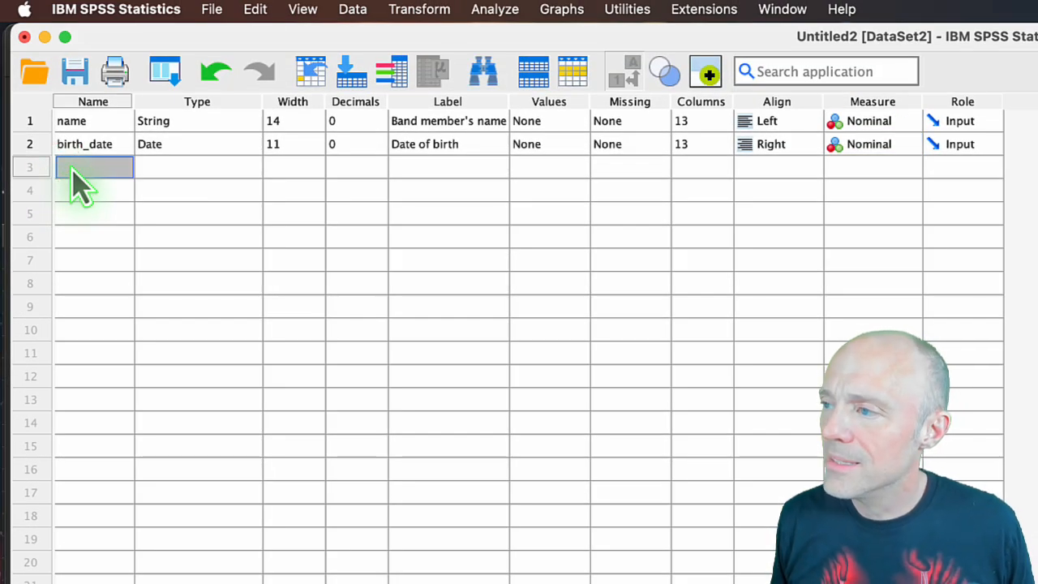
text(death)
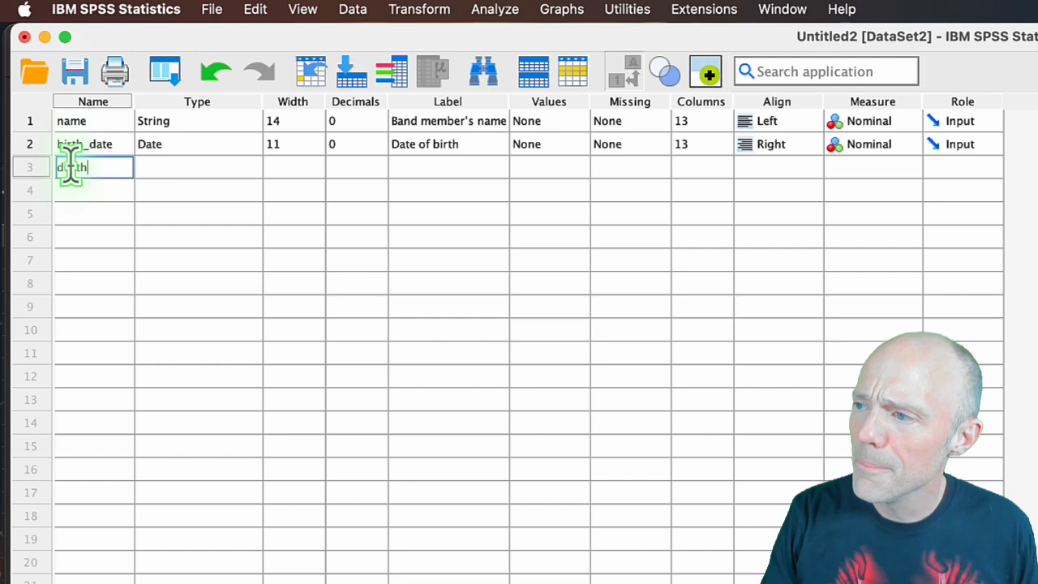
text(_date)
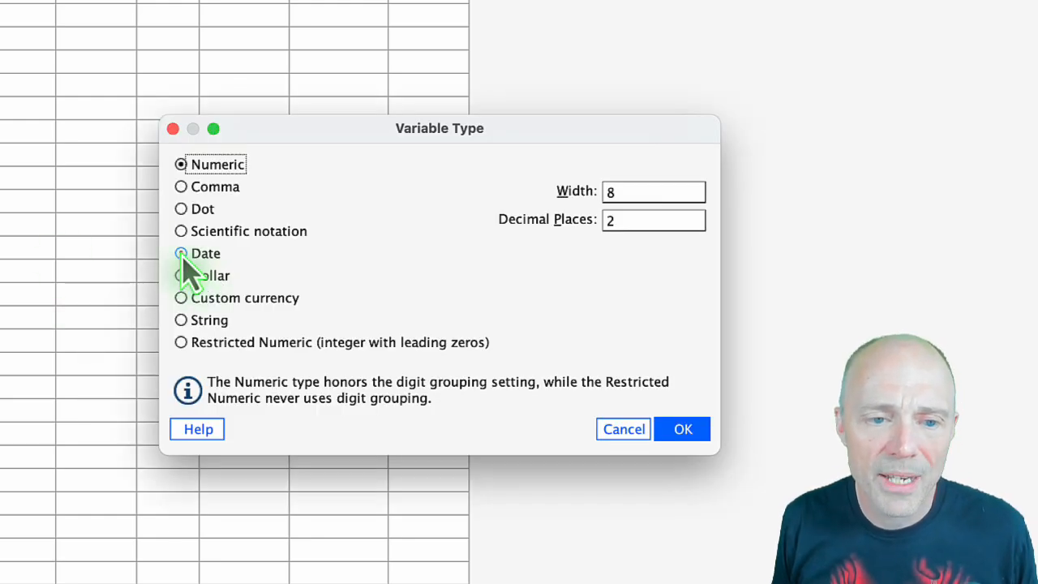
click(181, 253)
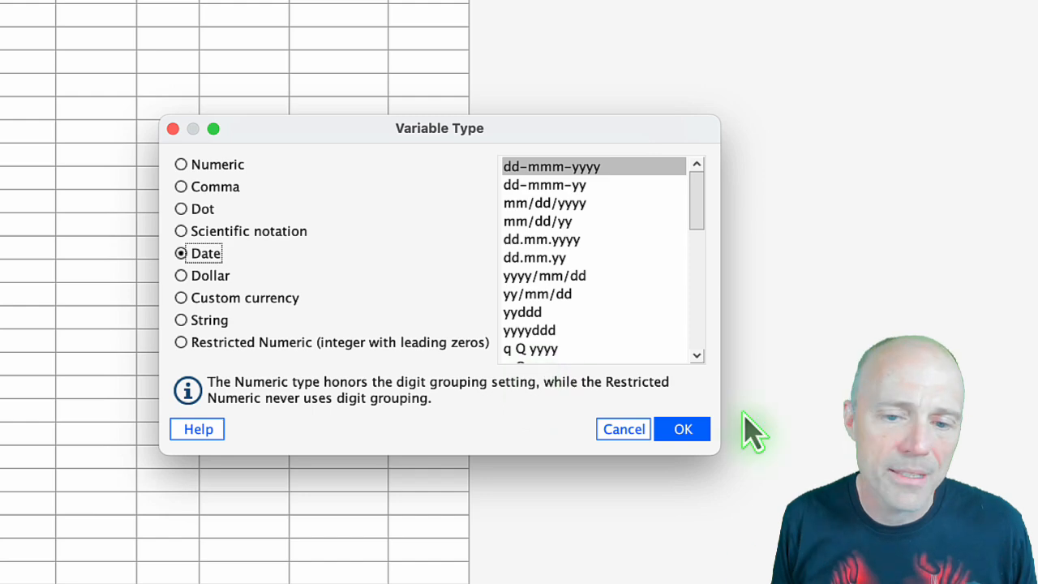
click(683, 429)
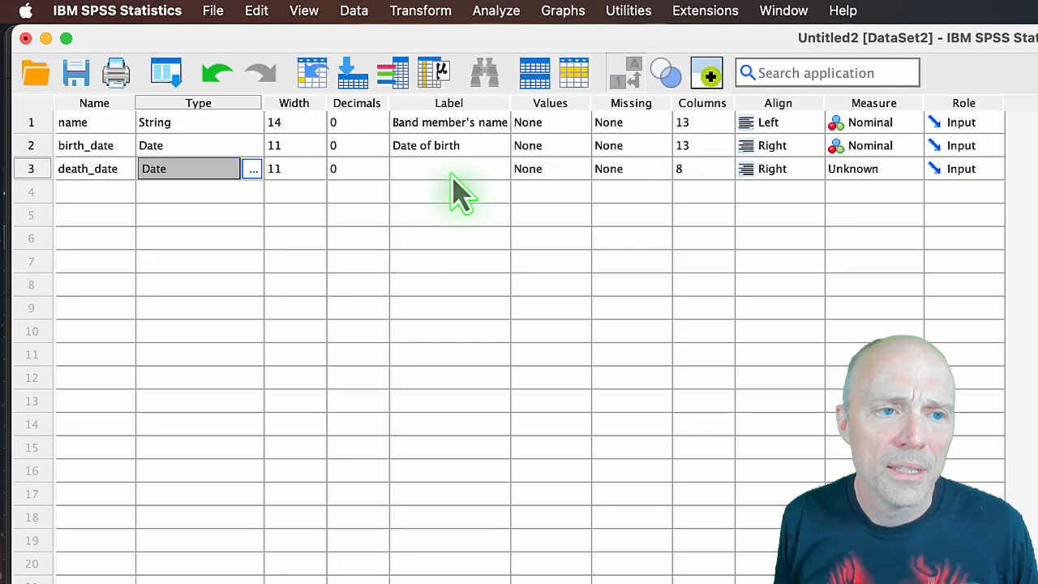
Label the death_date variable "Date of Death" and set its measurement level to Nominal.
double_click(438, 168)
text(Date )
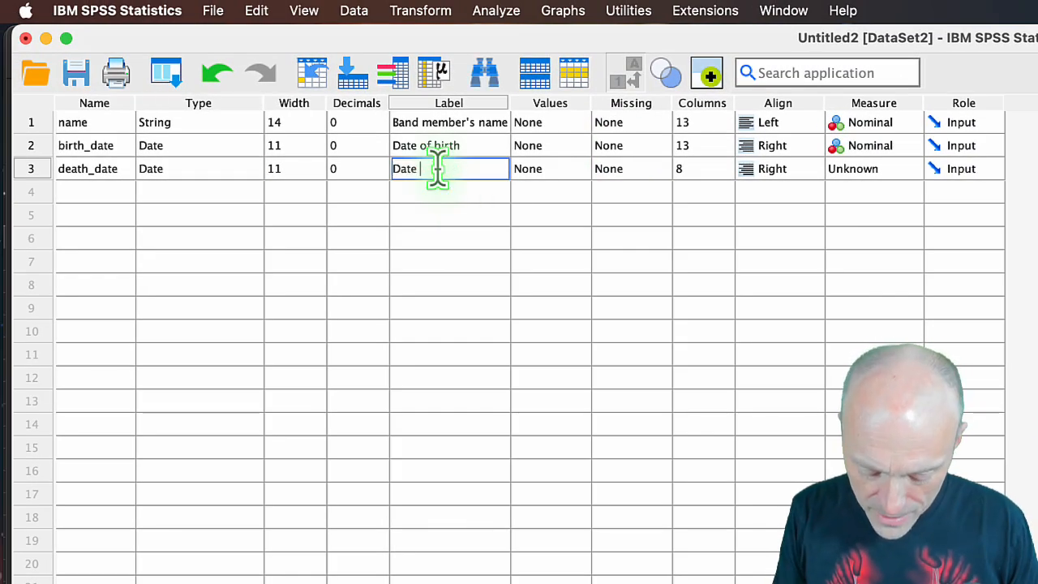
text(of Death)
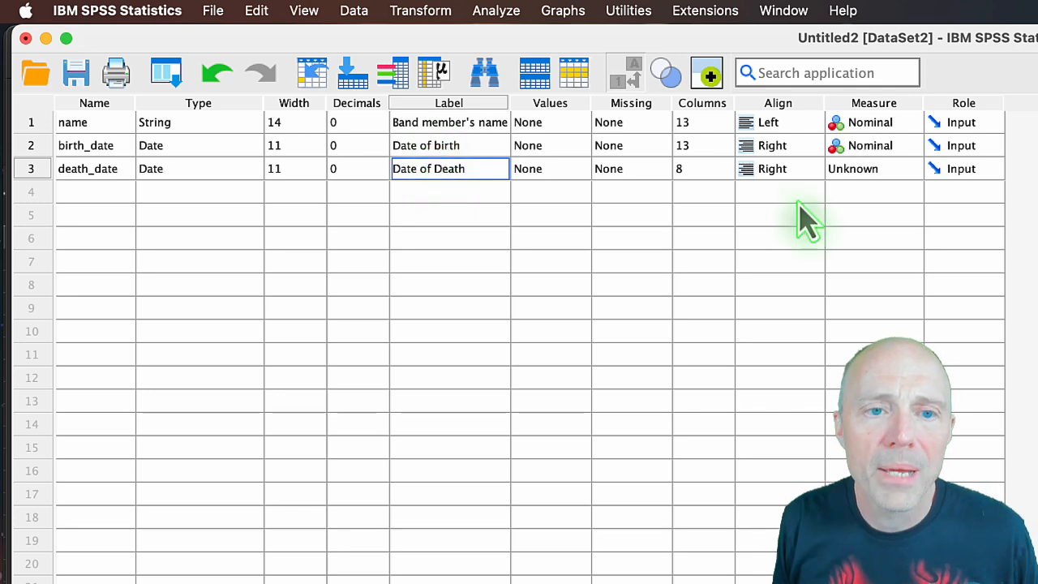
click(914, 172)
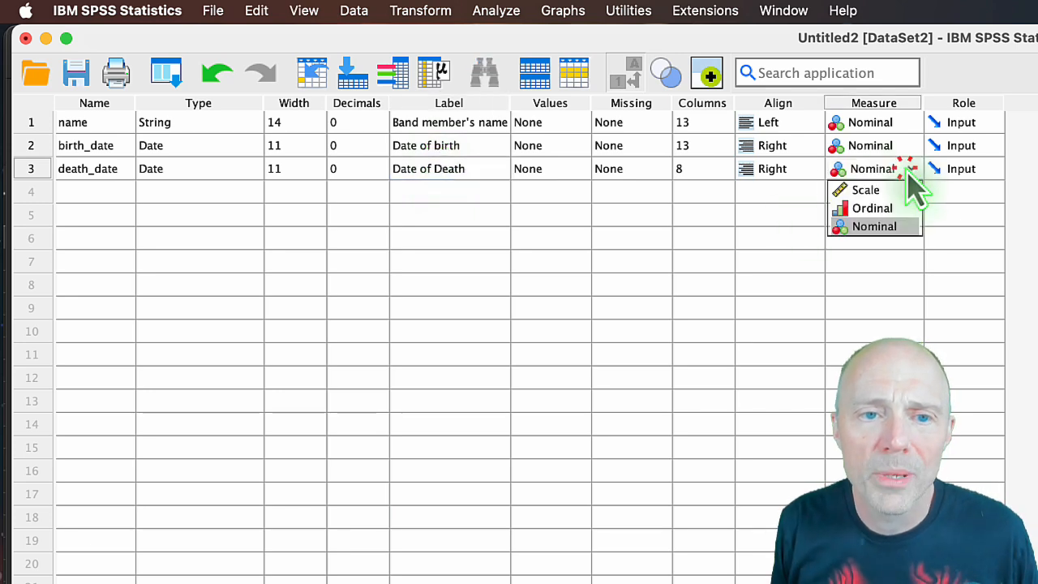
click(894, 230)
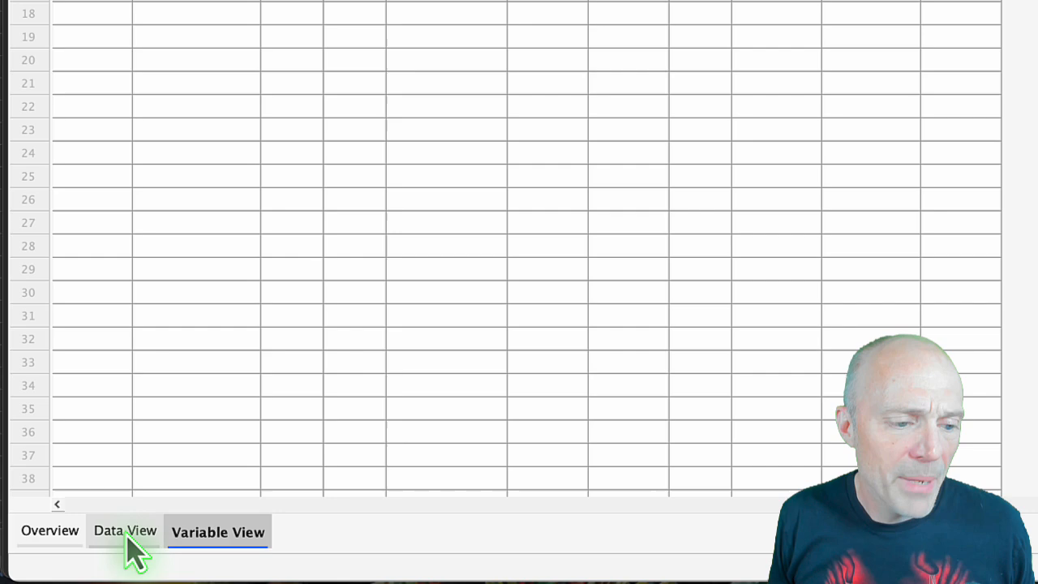
Widen the death_date column in the data sheet so full dates fit.
click(128, 540)
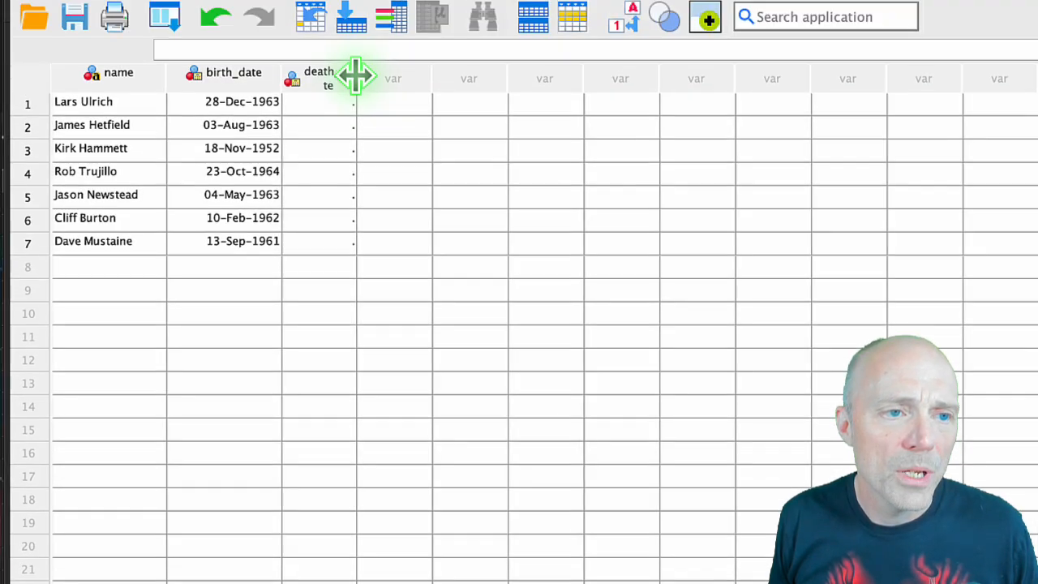
drag(355, 76, 379, 77)
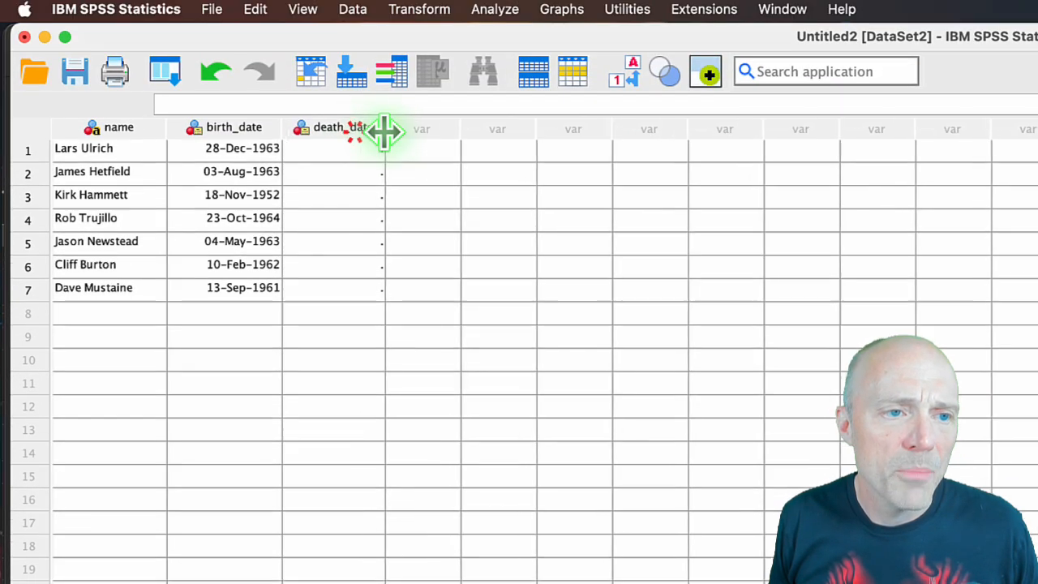
click(350, 101)
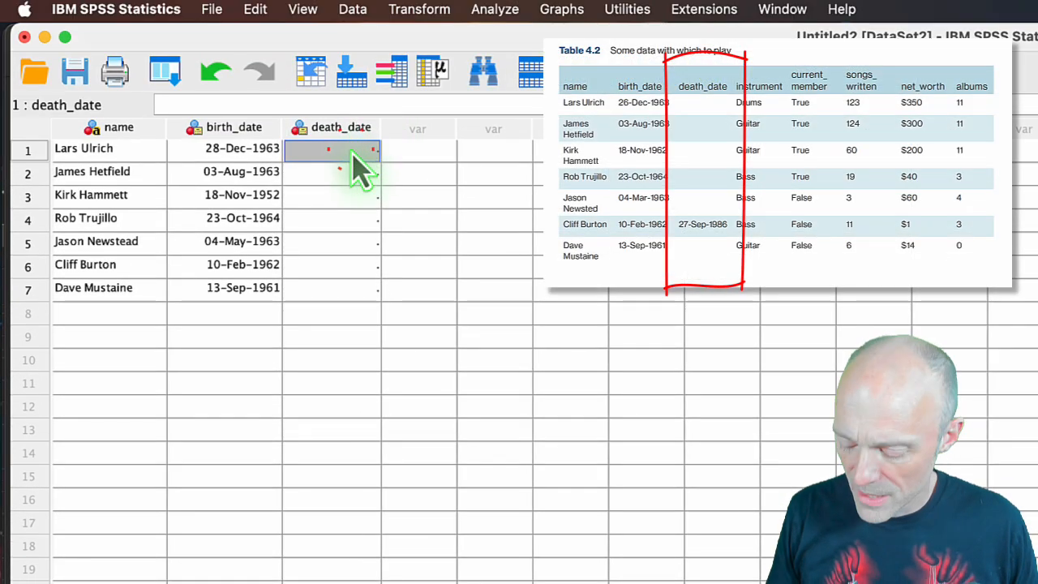
Enter 27-Sep-1986 as Cliff Burton's date of death in row 6 of death_date.
click(344, 271)
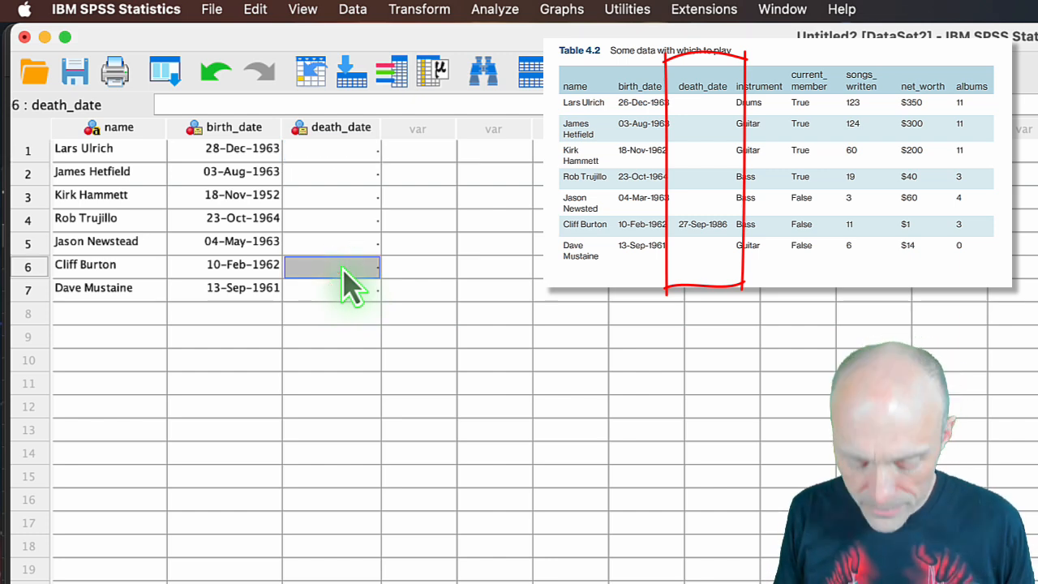
text(27)
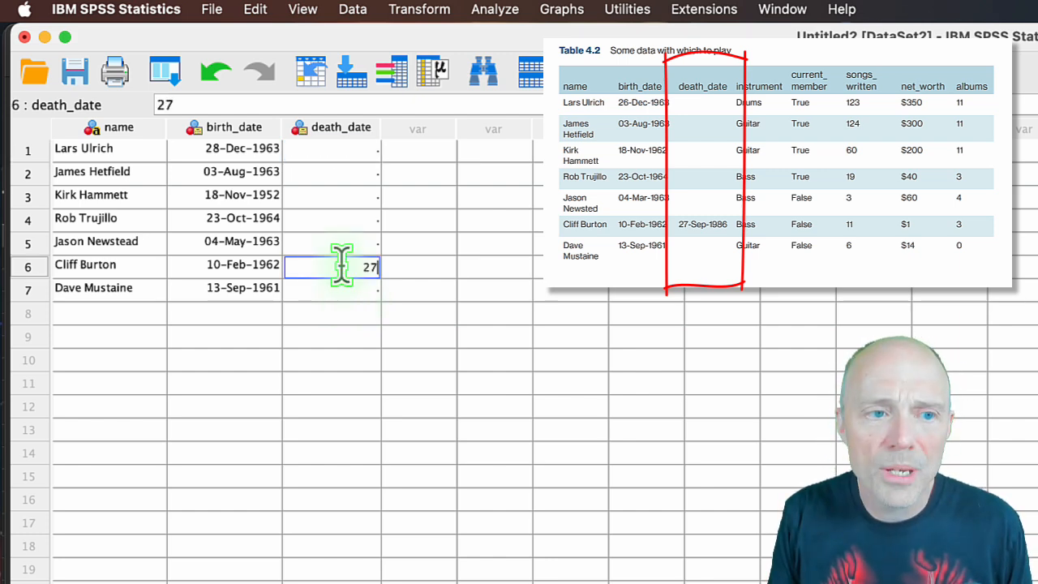
text(-)
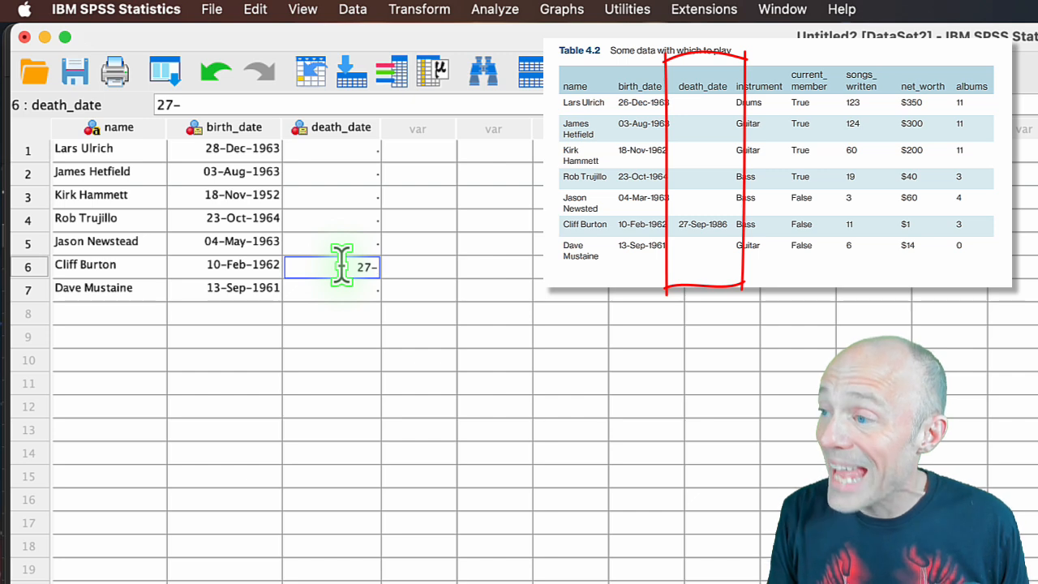
text(Sep)
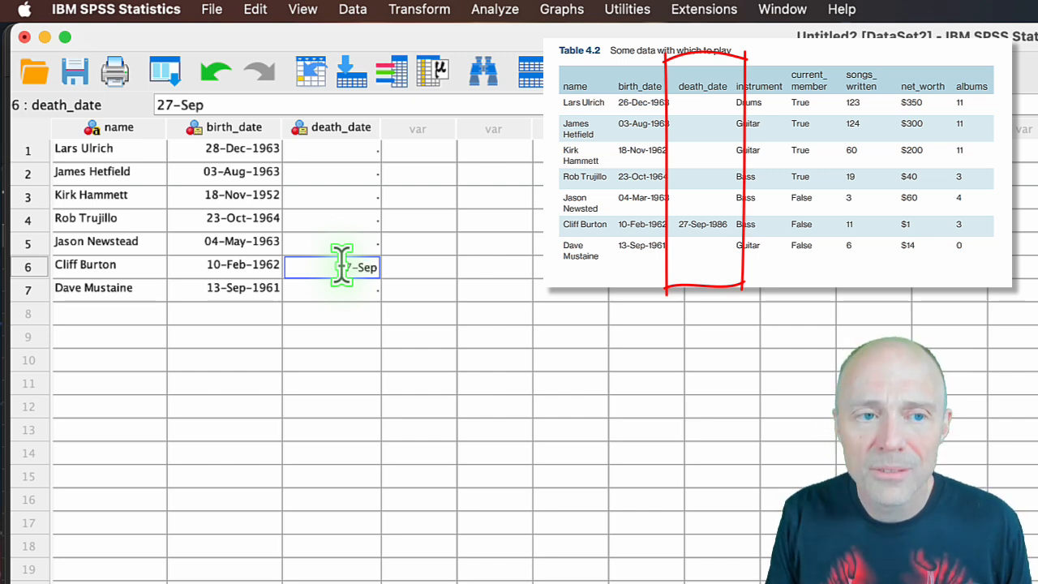
text(-)
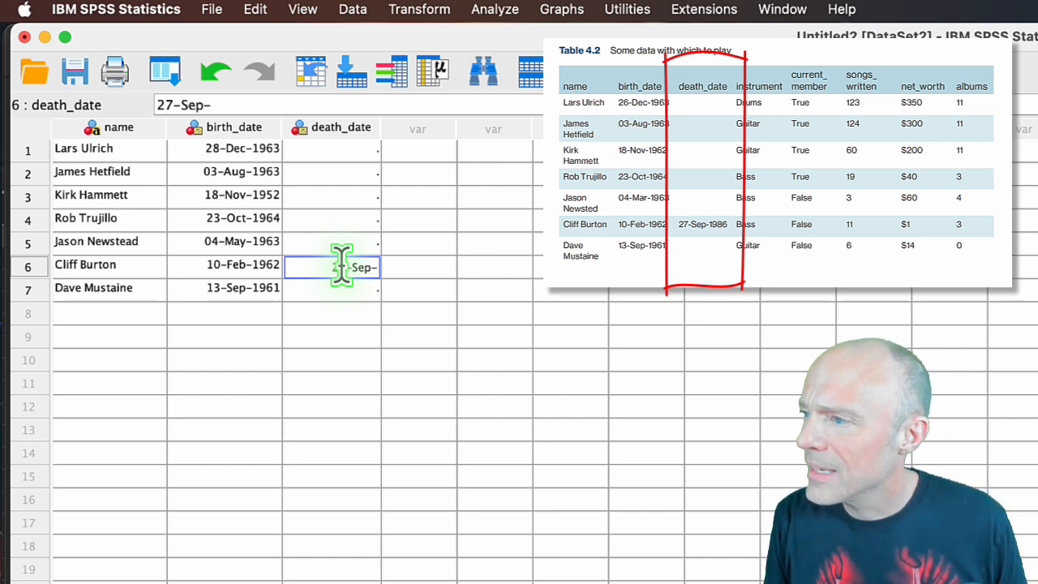
text(0198)
text(6)
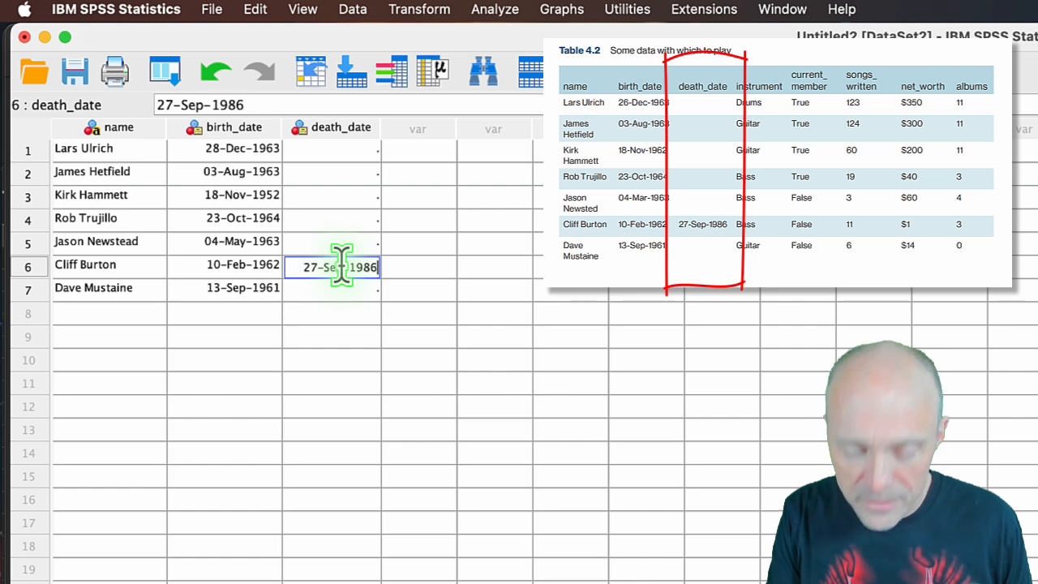
key(Return)
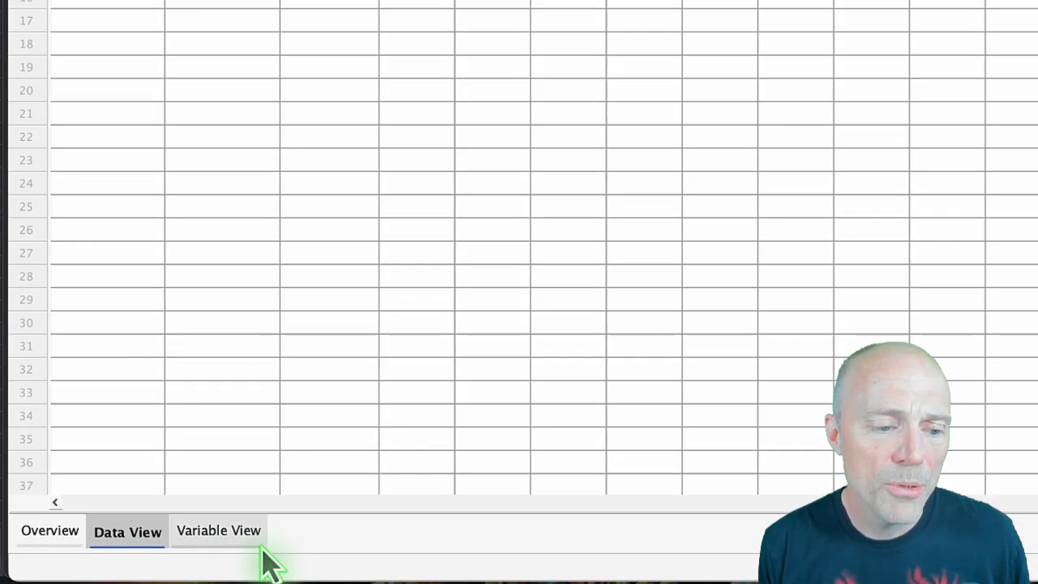
Add a fourth variable called instrument to the variable definitions.
click(231, 539)
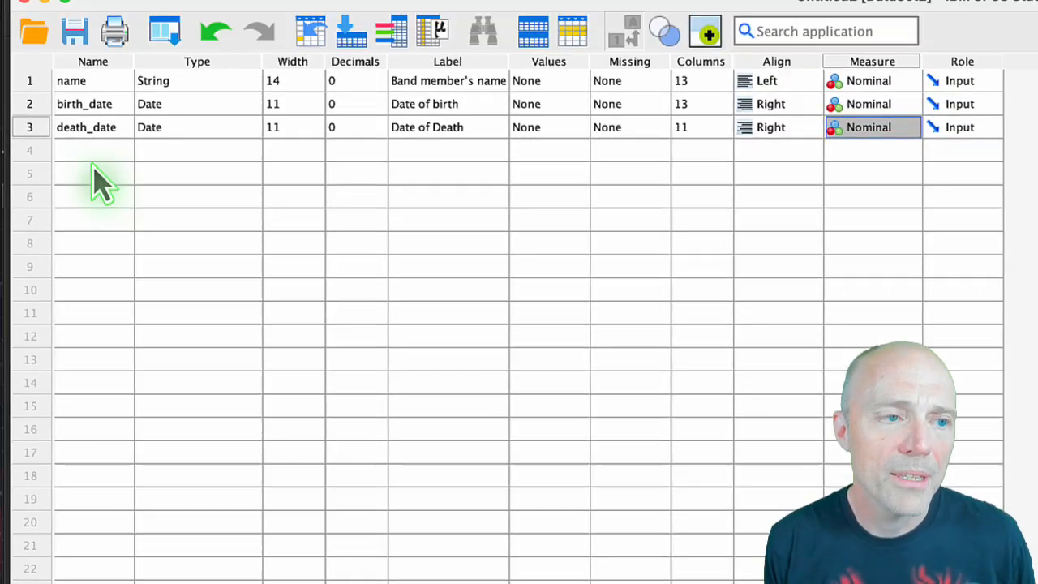
click(89, 154)
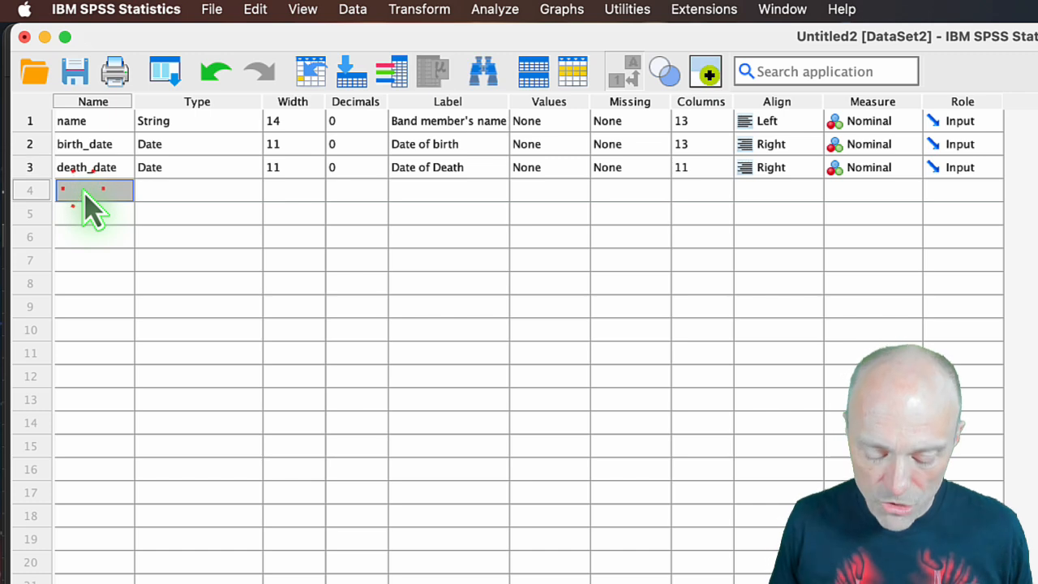
text(instrument)
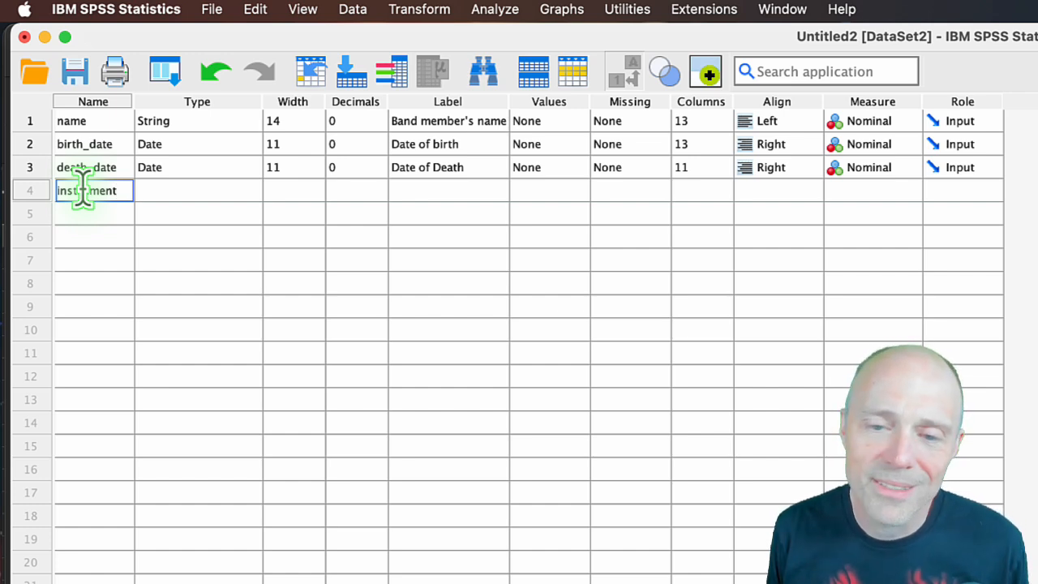
key(Return)
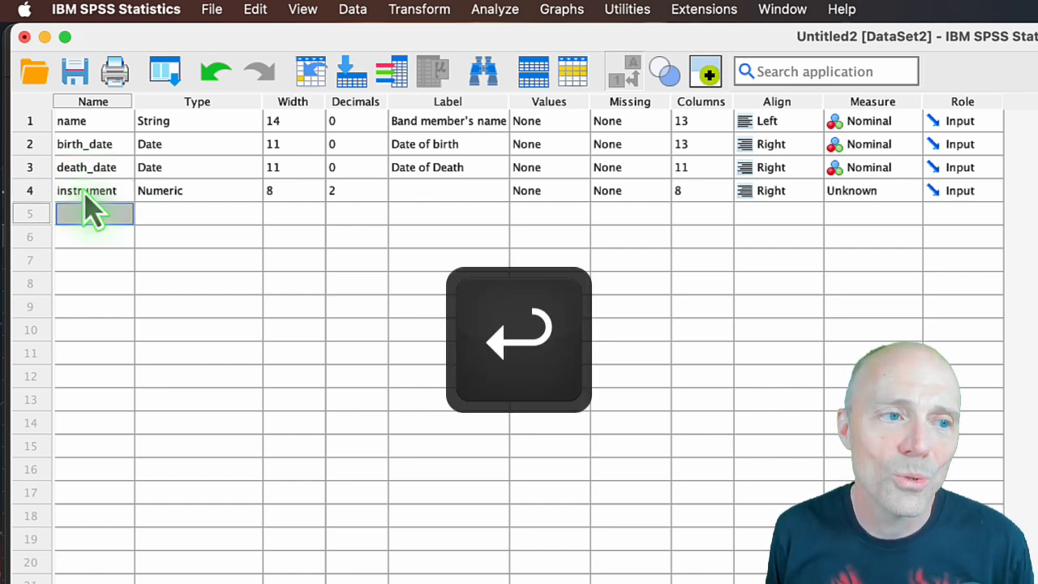
Keep the instrument variable's Numeric type and give it the label "Intrument played".
key(Tab)
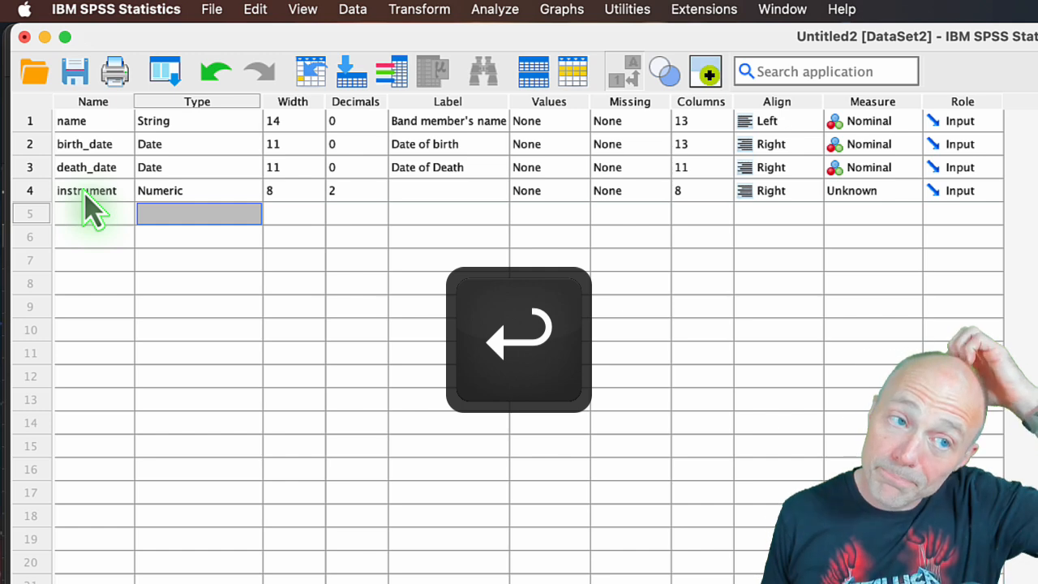
key(Up)
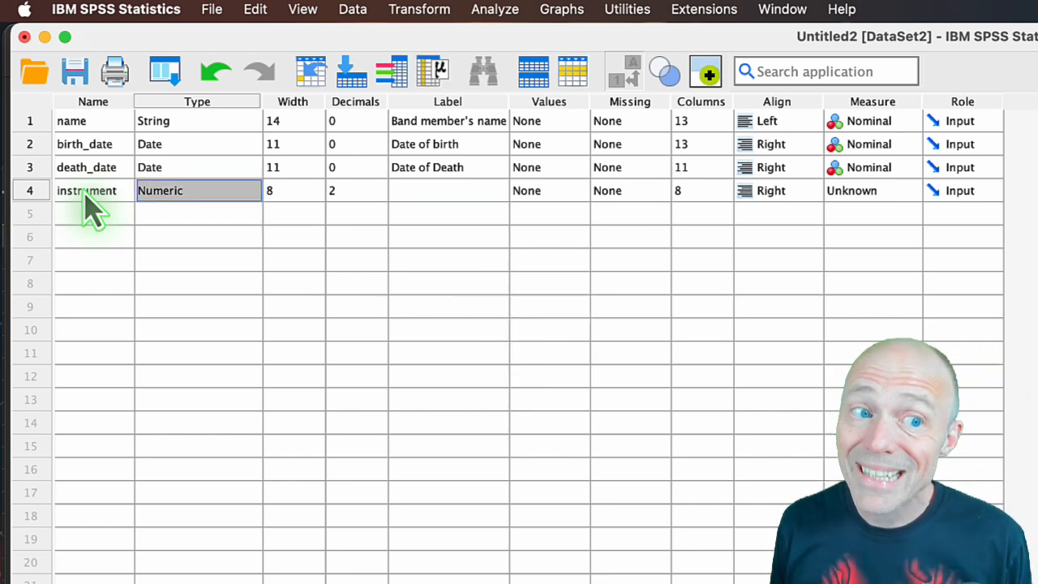
key(Tab)
key(Tab)
key(Tab)
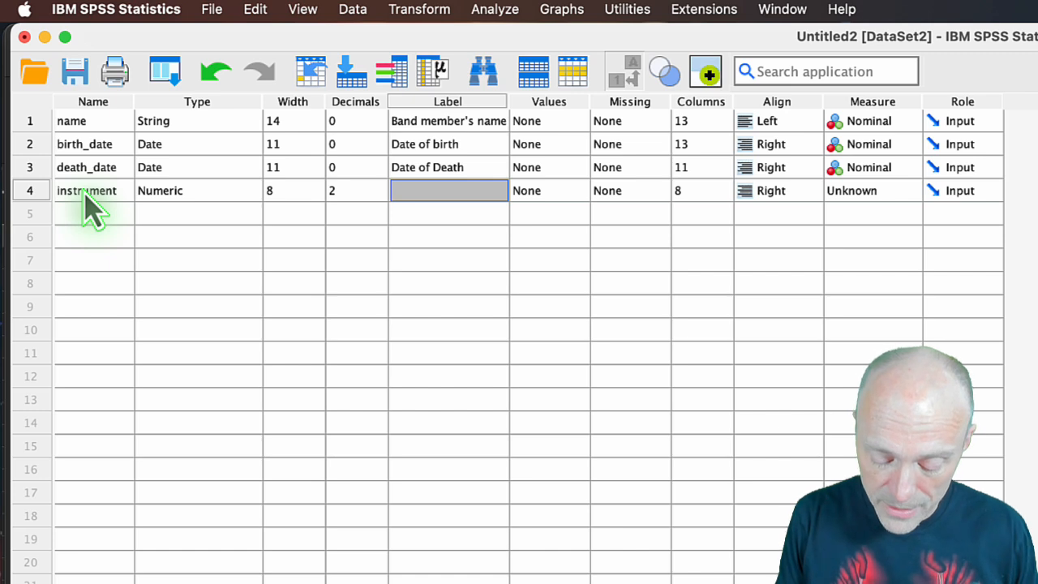
text(In)
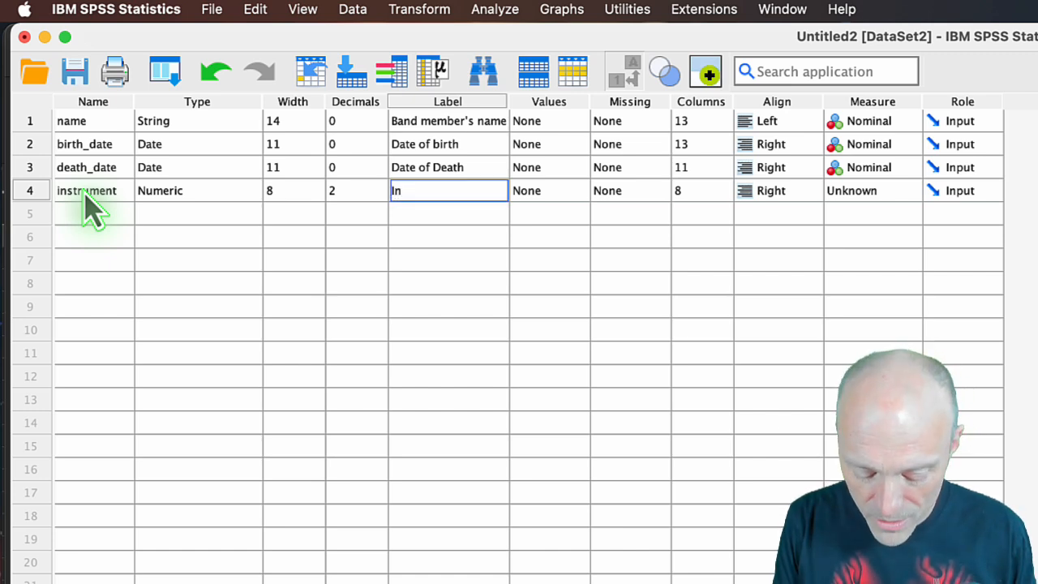
text(trument playe)
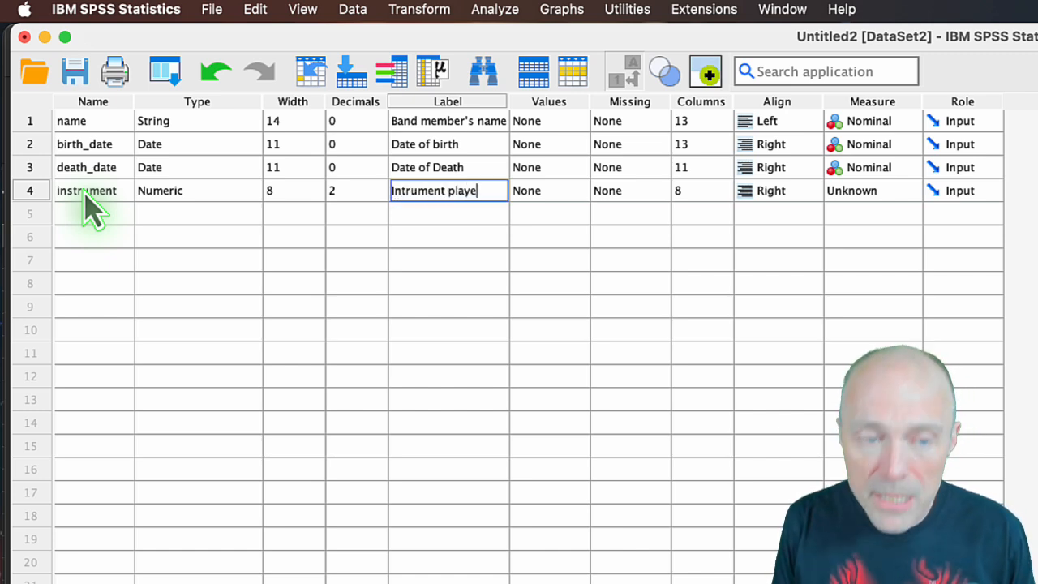
text(d)
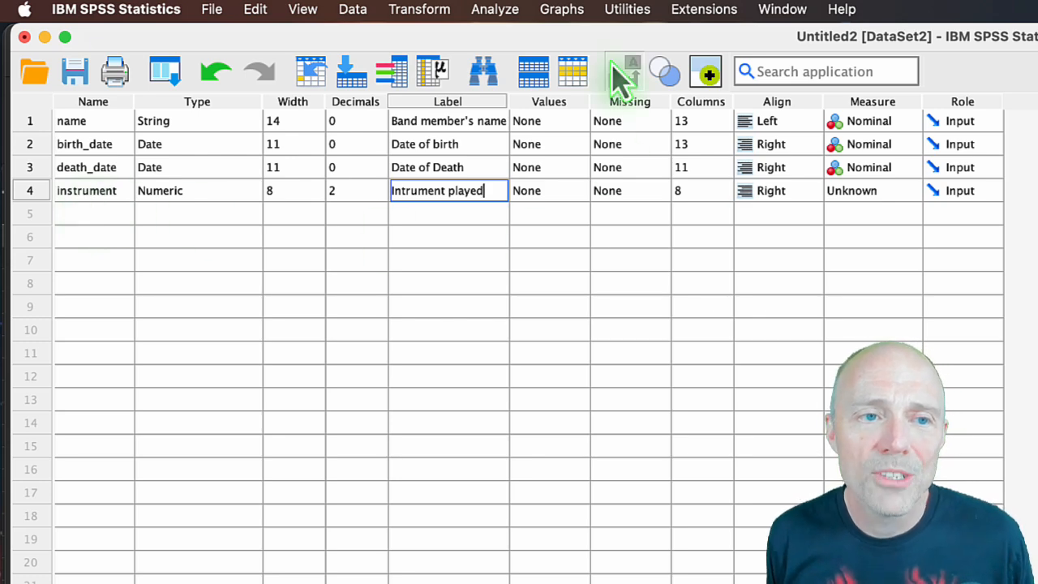
Start the value labels of the instrument variable by assigning the label Guitar to the value 1.
click(579, 195)
click(339, 52)
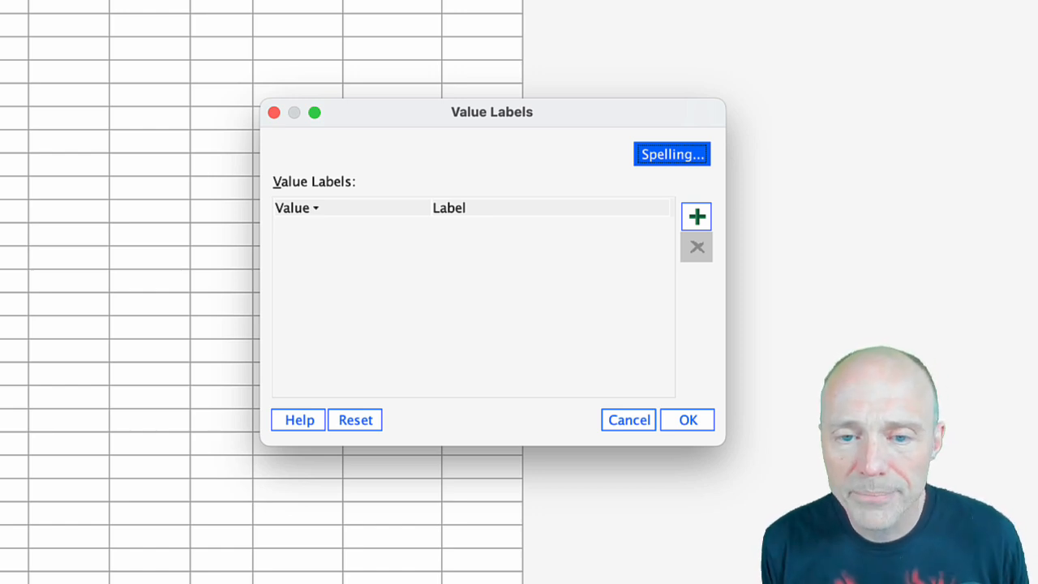
click(699, 224)
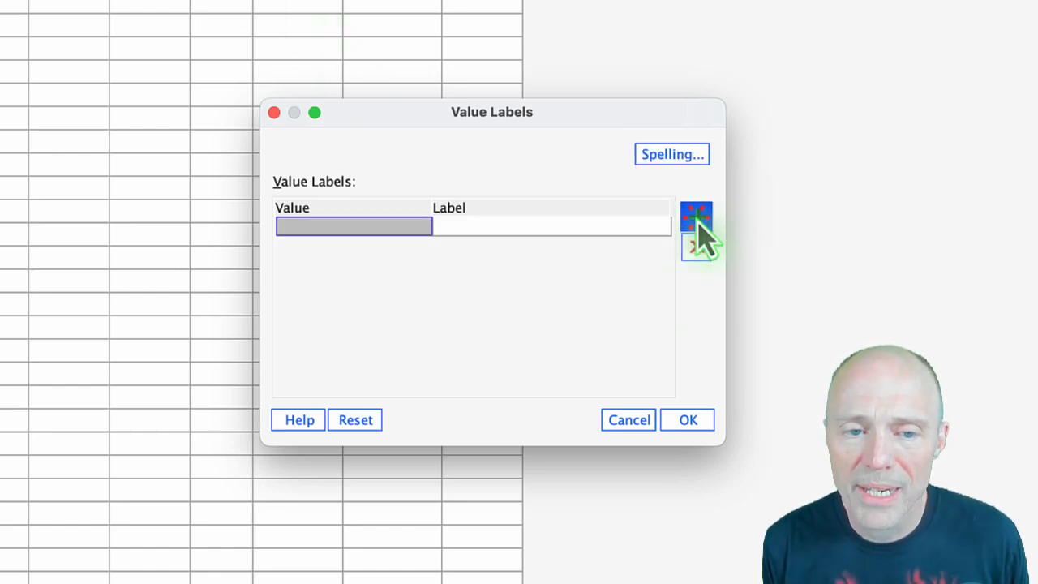
click(303, 226)
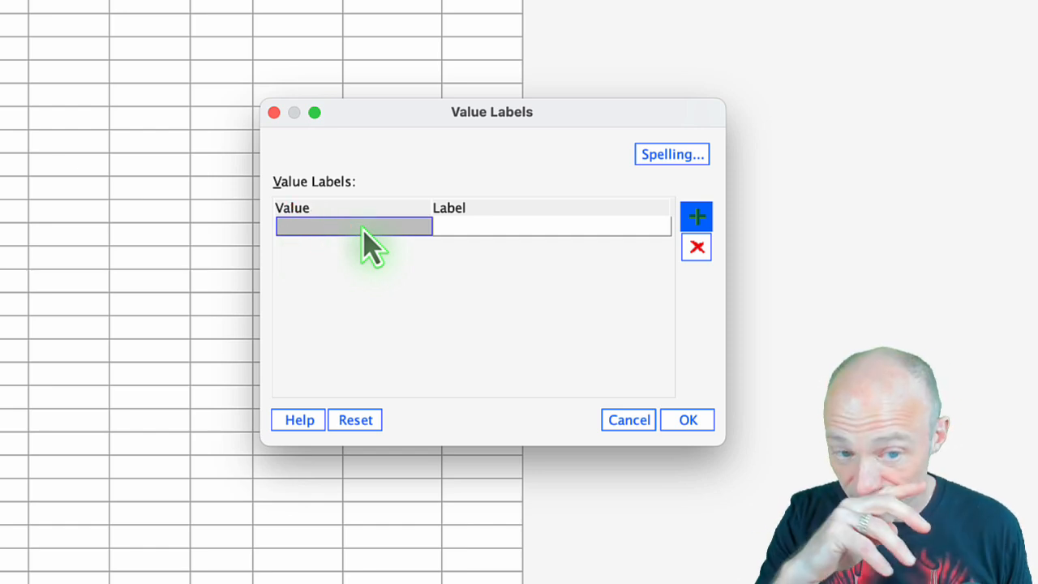
text(1)
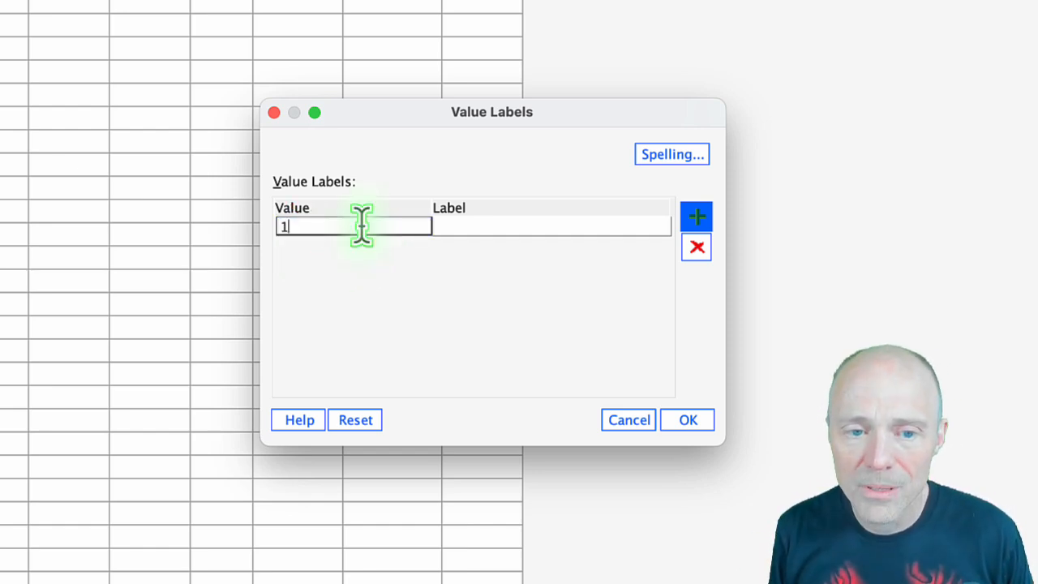
click(463, 227)
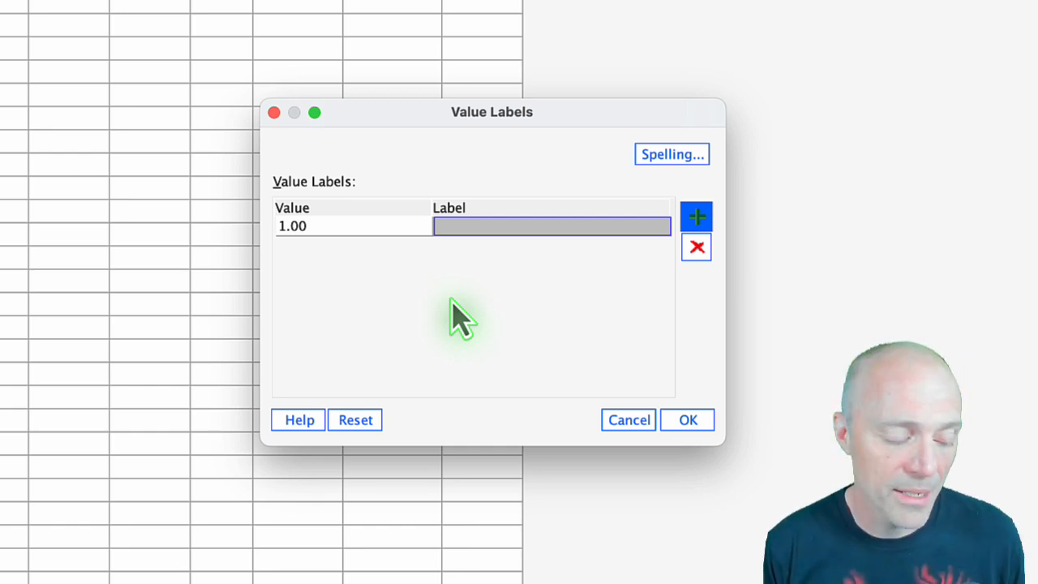
click(459, 226)
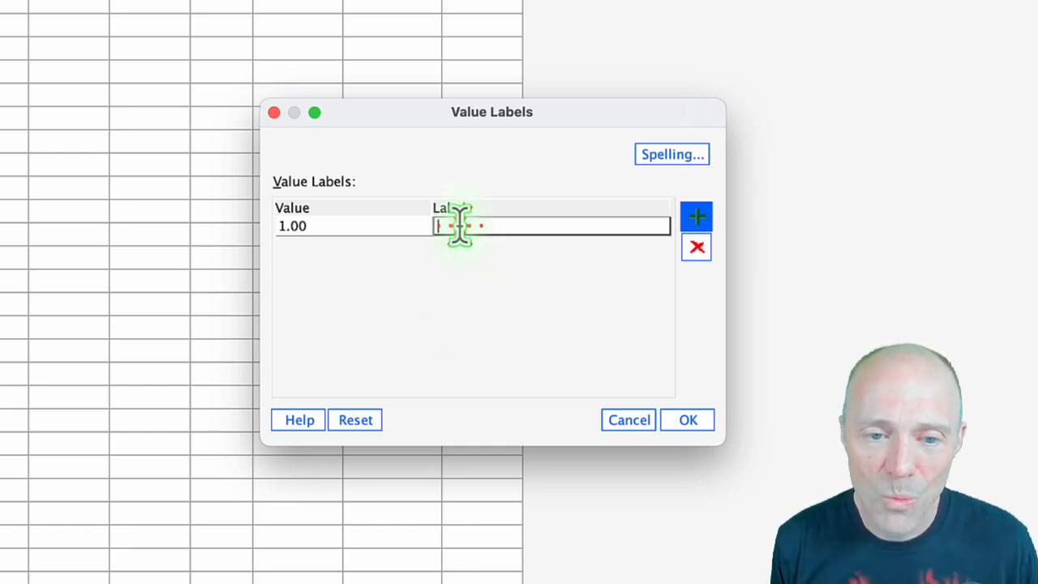
text(Guita)
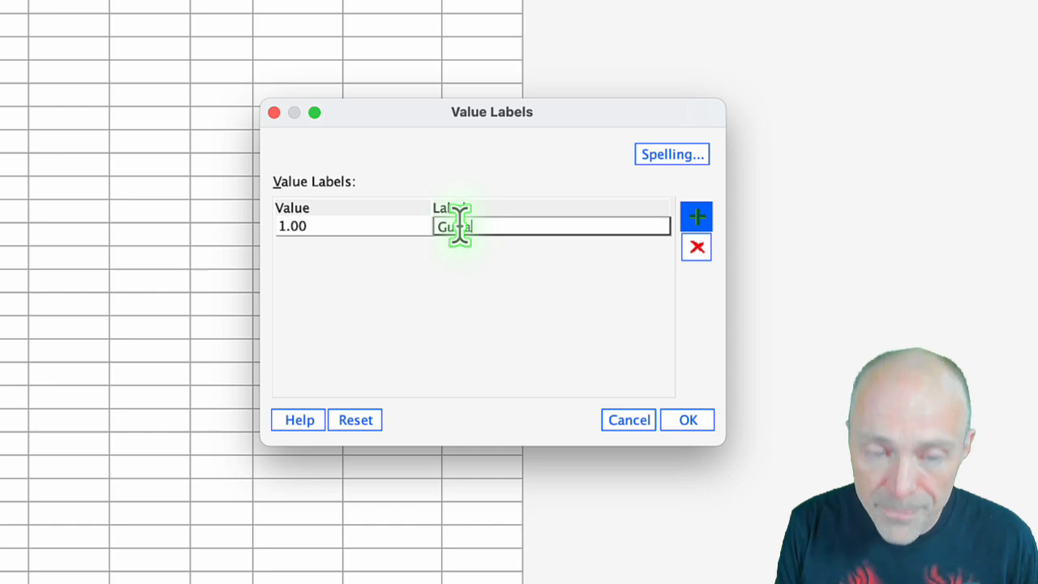
text(r)
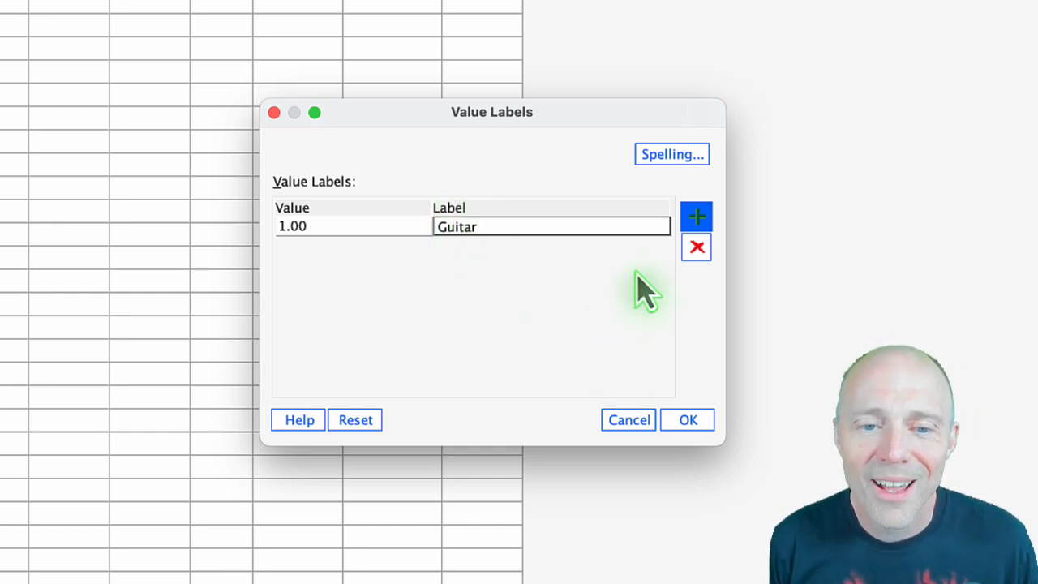
Add a second value label for instrument that codes 2 as Bass.
click(700, 225)
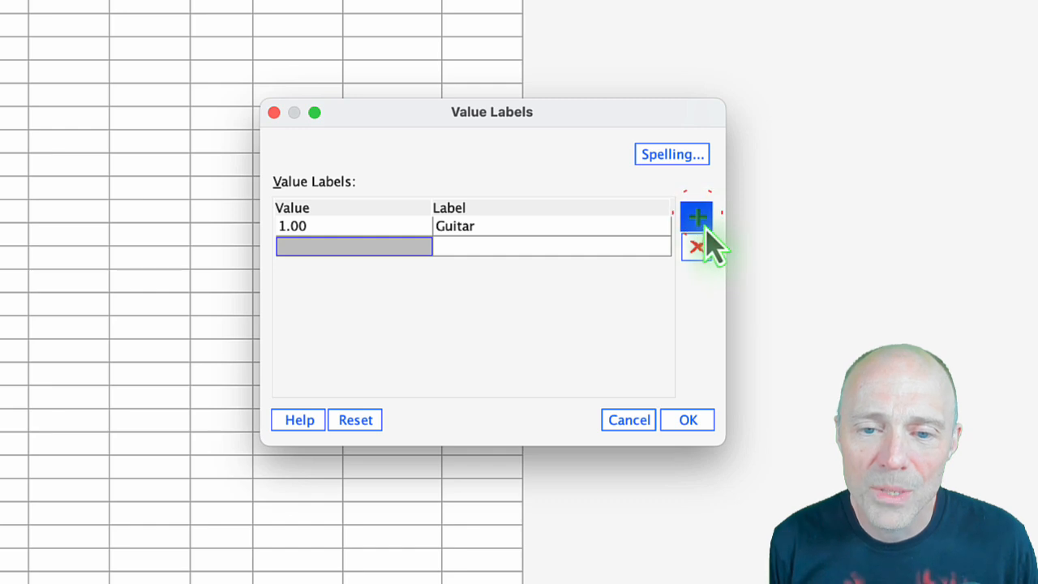
click(371, 247)
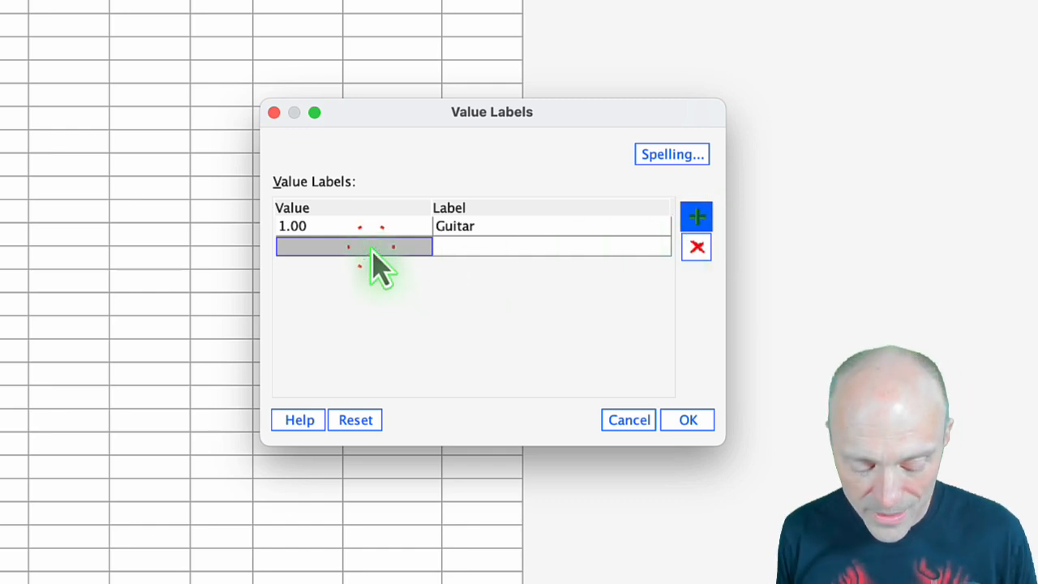
text(2)
click(446, 247)
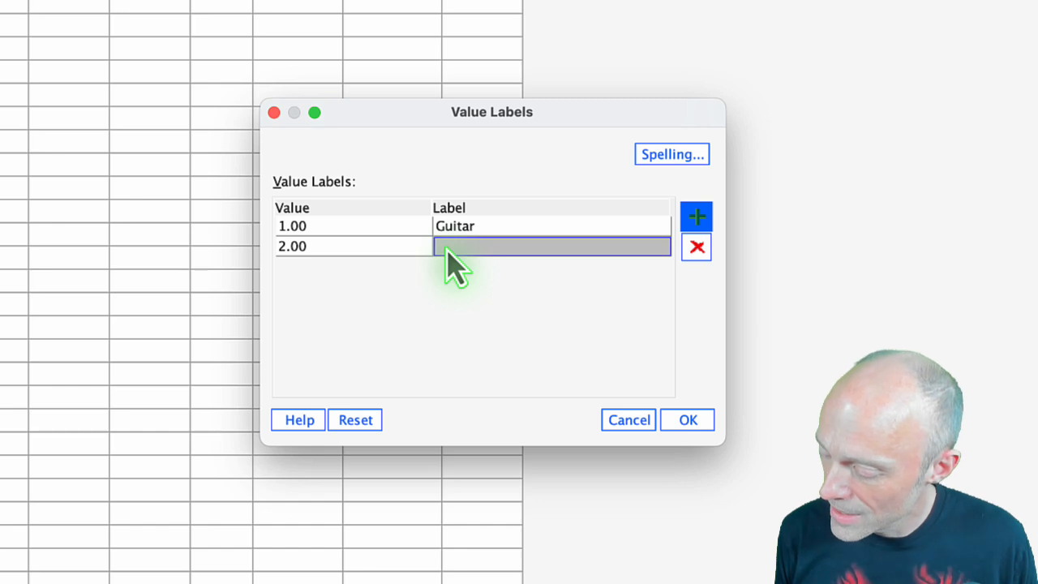
text(Bass)
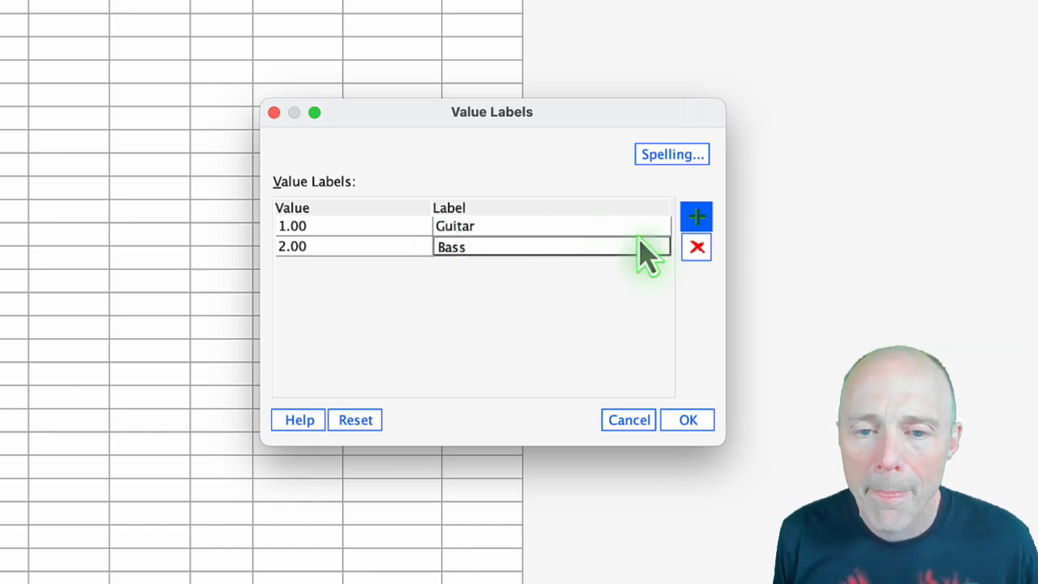
Add a third value label for instrument that codes 3 as Drums.
click(698, 218)
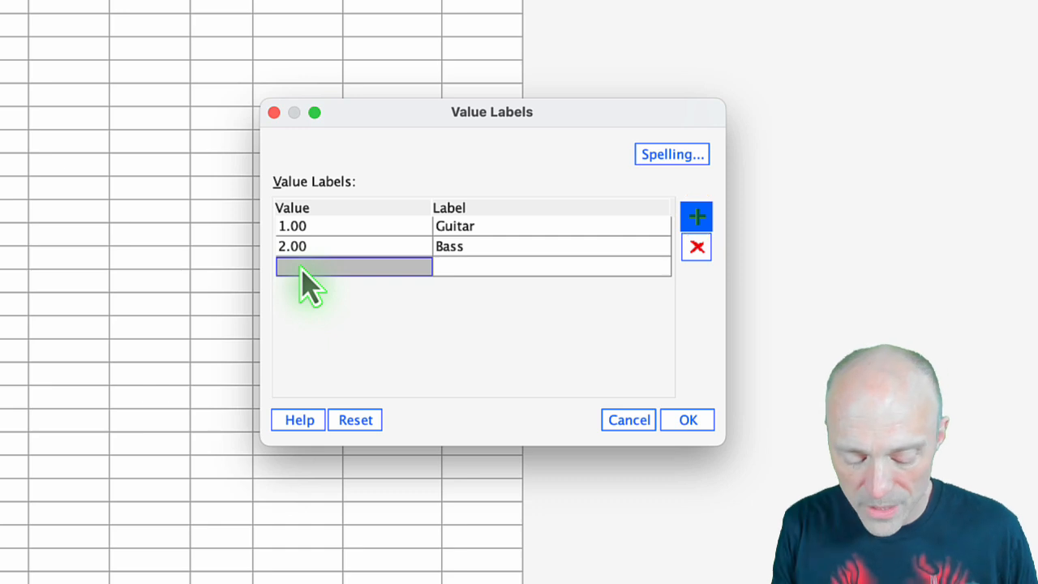
text(3)
click(445, 269)
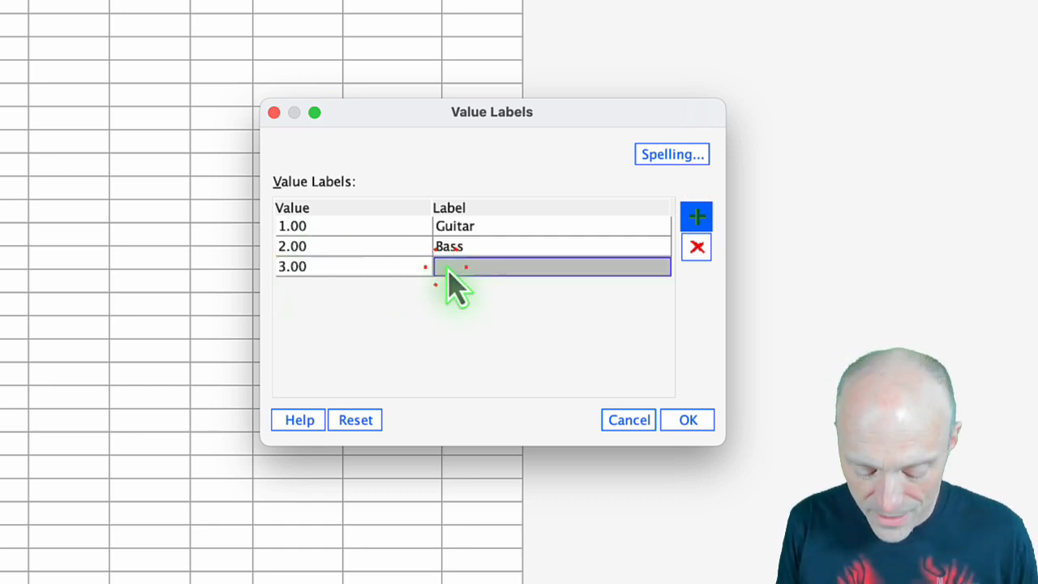
double_click(443, 267)
text(Drums)
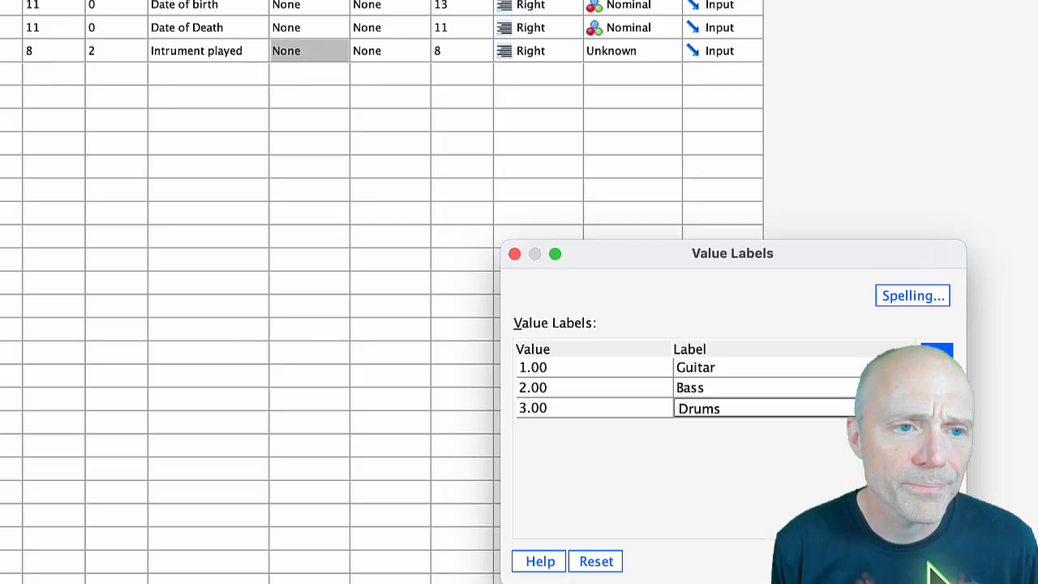
Accept the instrument value labels and set the variable's decimals to 0.
click(688, 420)
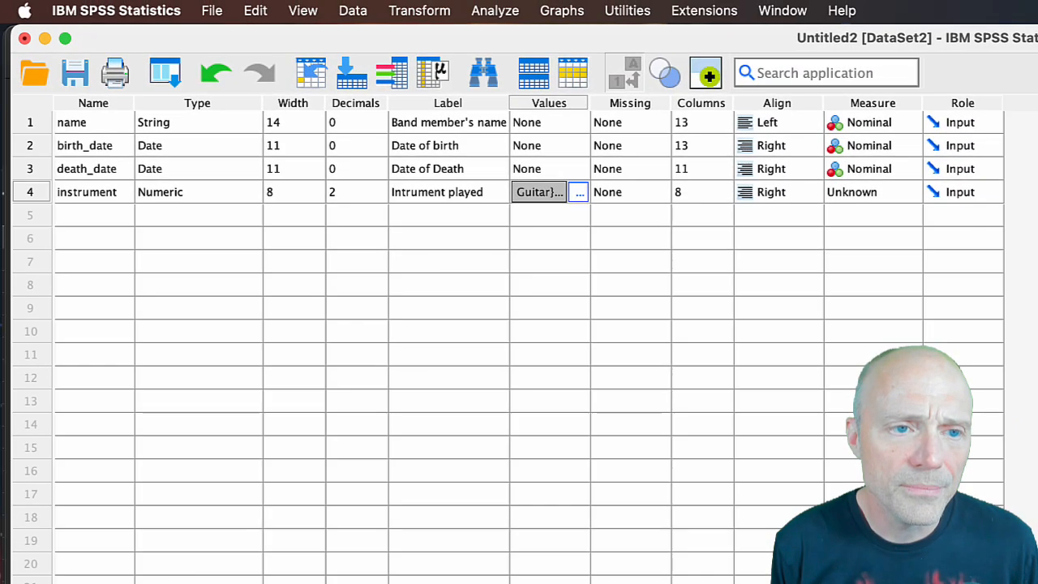
click(380, 194)
click(380, 198)
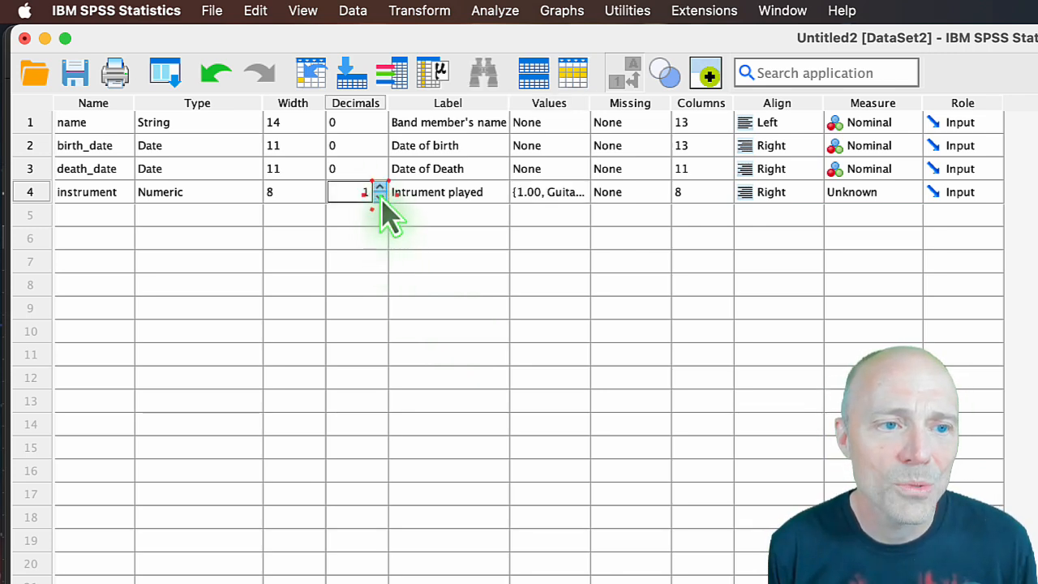
click(380, 198)
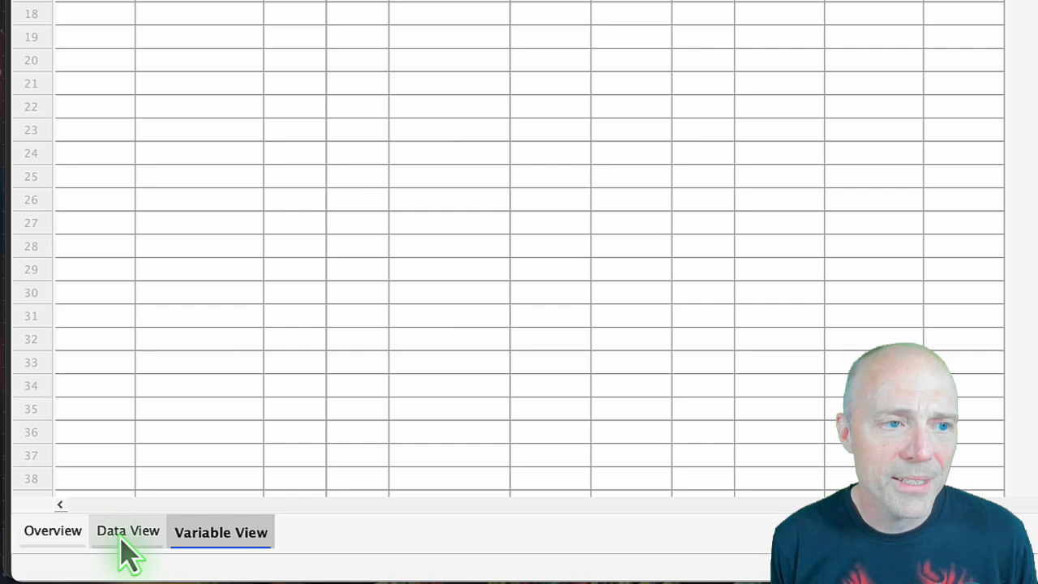
Widen the instrument column in the data grid to fit its name and enter code 3 (Drums) in row 1.
click(123, 535)
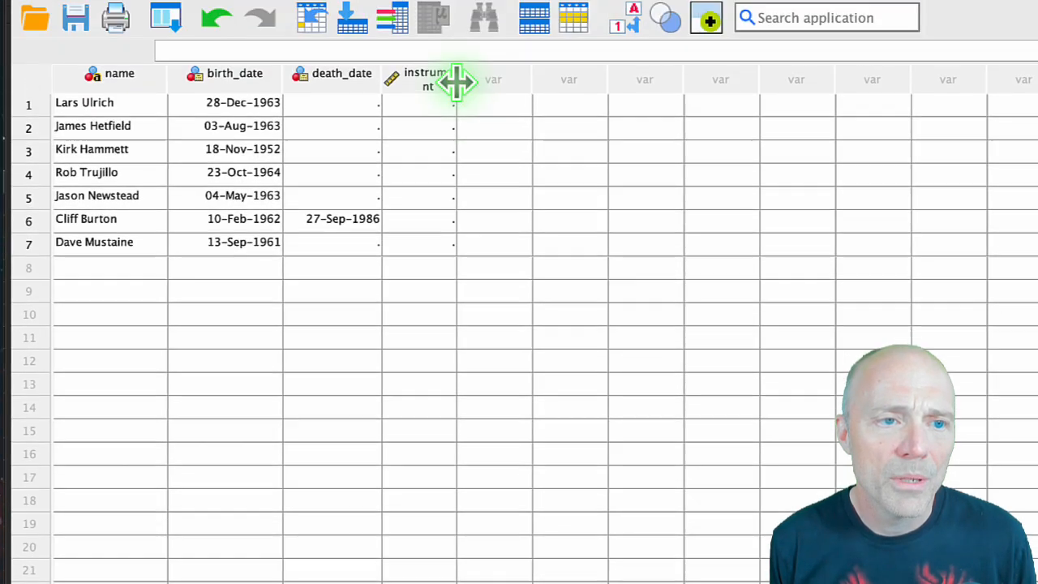
drag(457, 81, 506, 115)
click(458, 110)
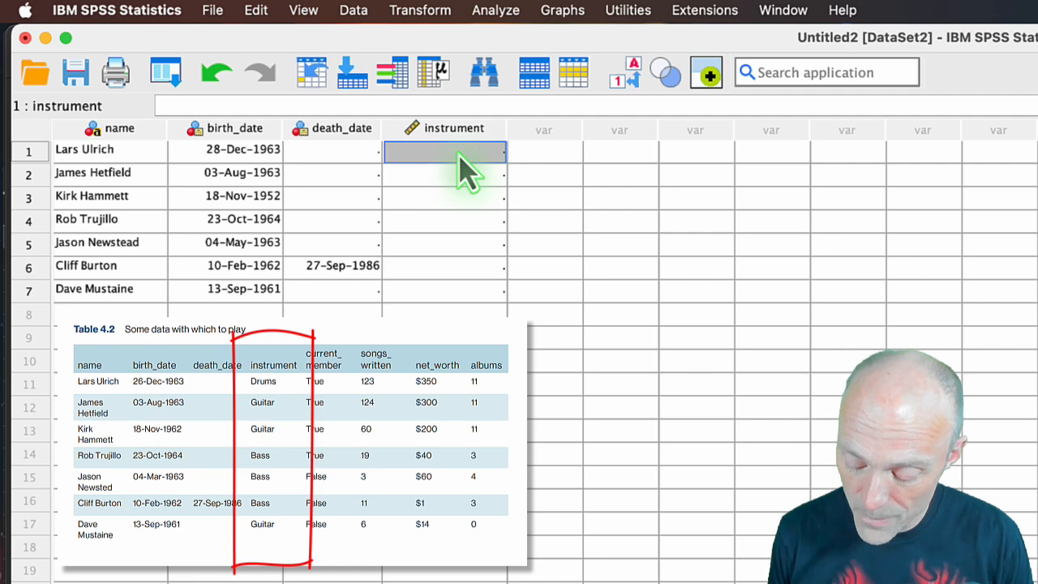
text(3)
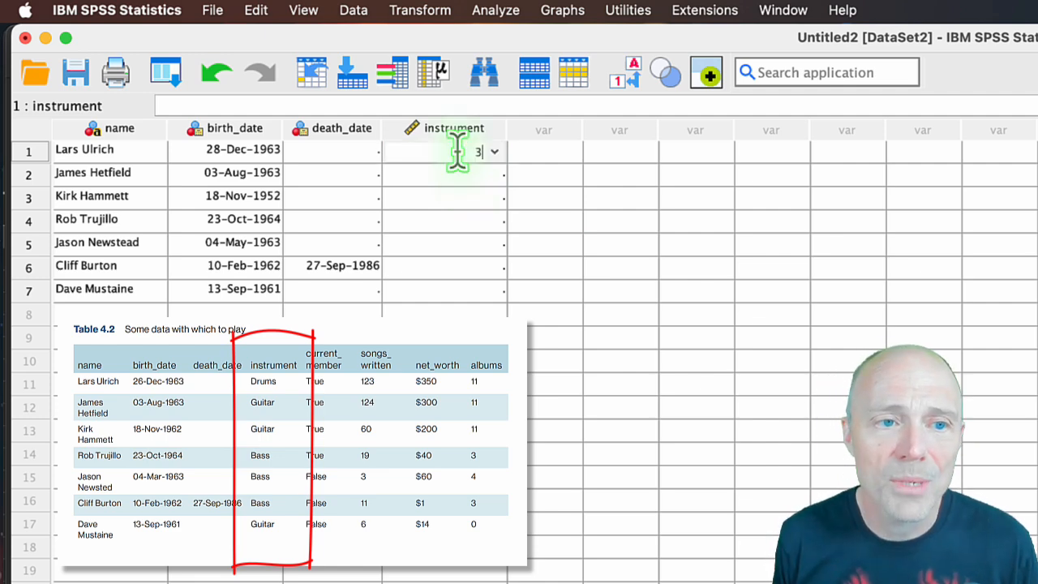
click(467, 174)
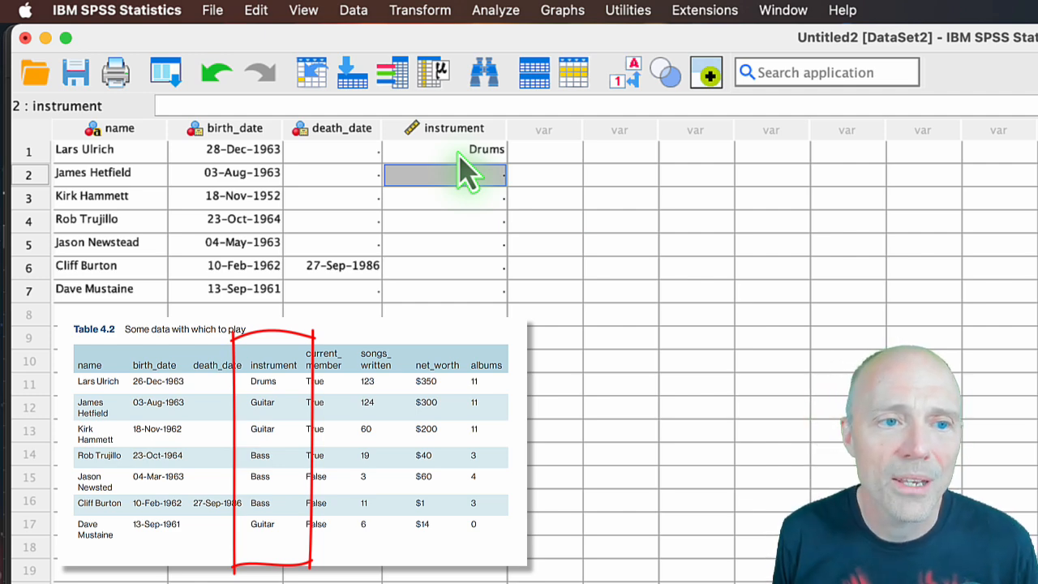
Fill instrument for rows 2 to 7 with the codes 1, 1, 2, 2, 2 and 1, following Table 4.2.
double_click(467, 174)
key(Return)
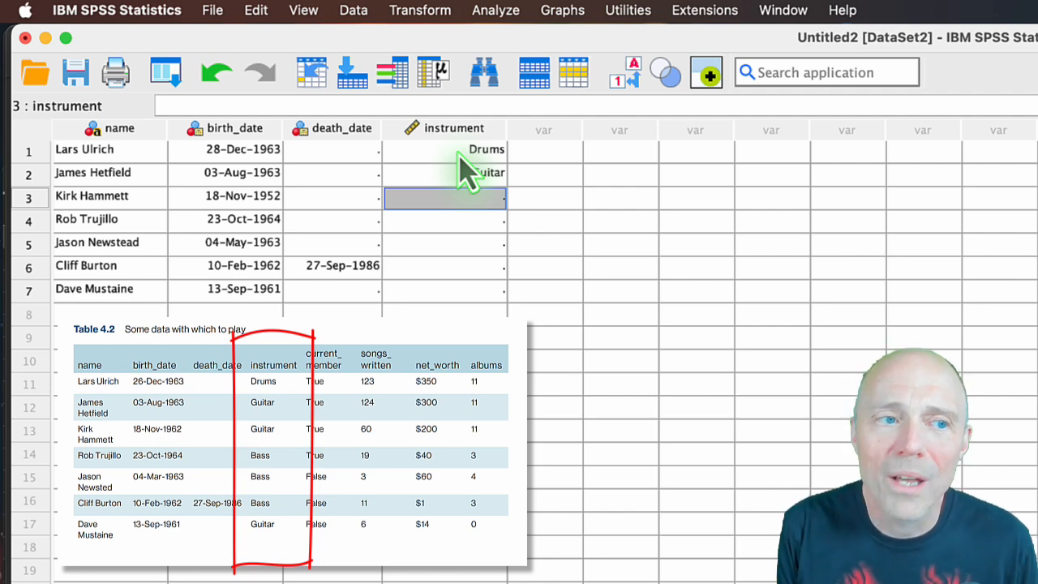
text(1)
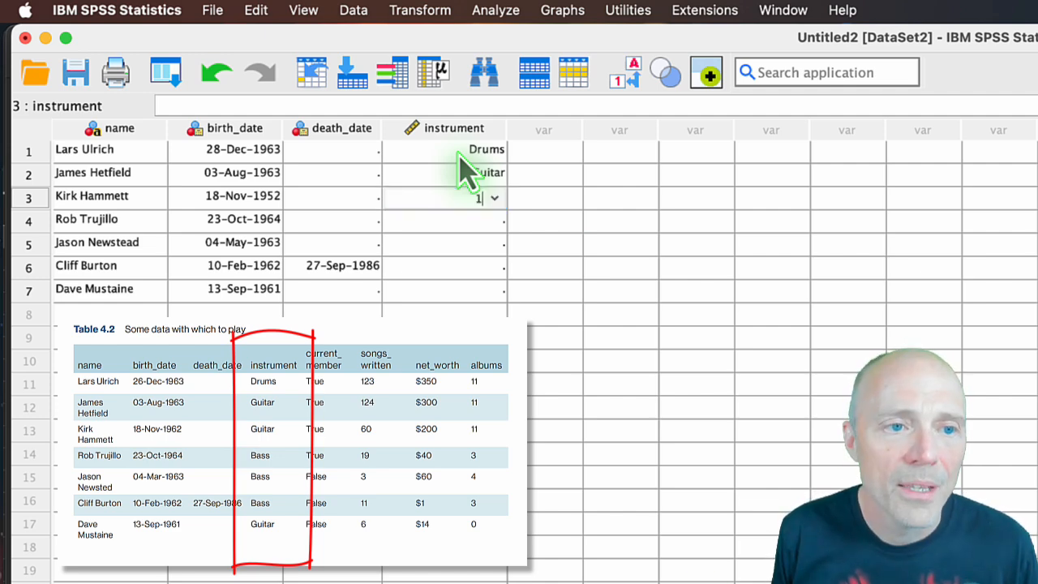
key(Return)
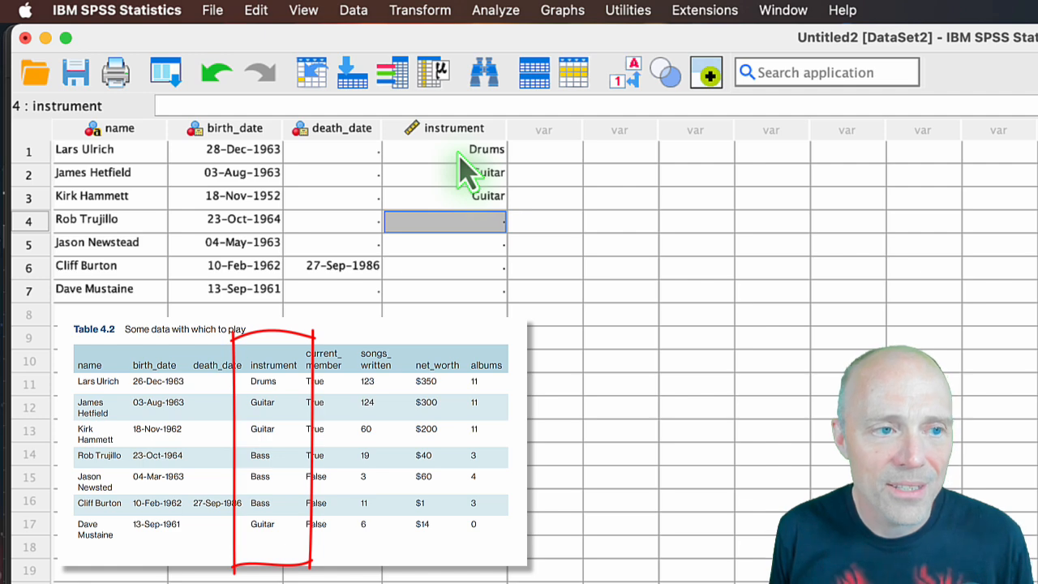
text(2)
key(Return)
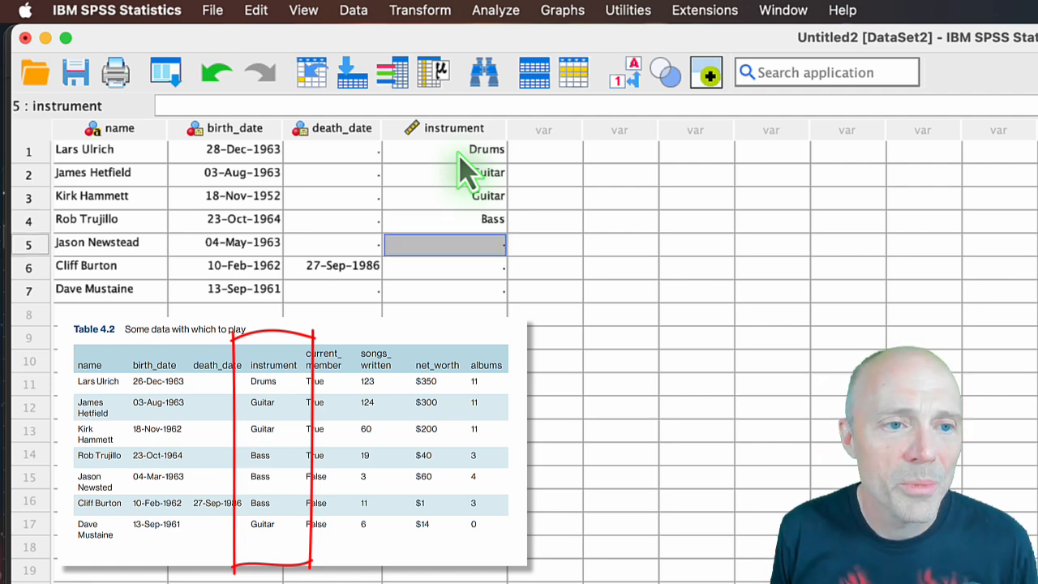
text(2)
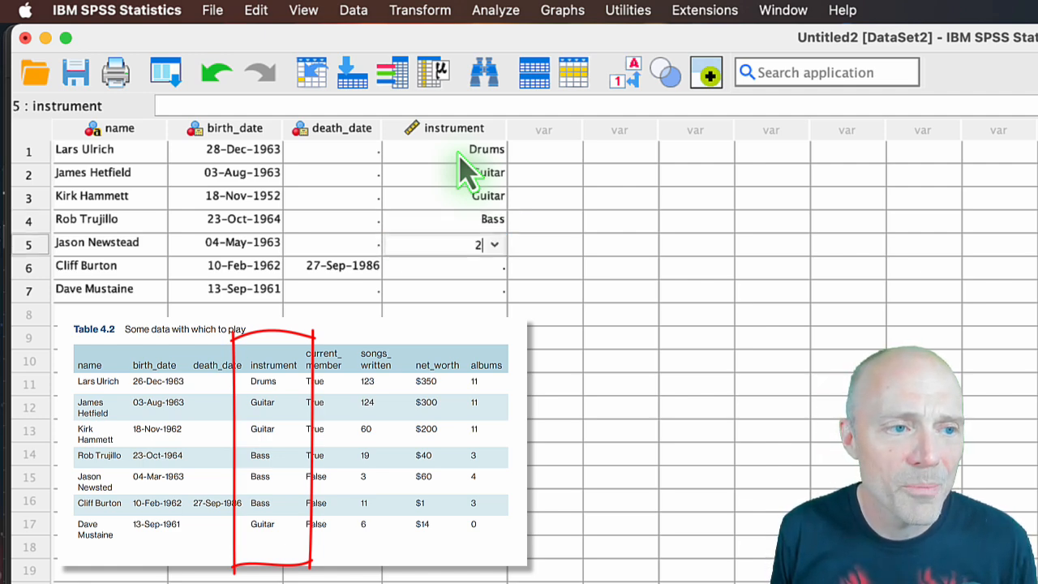
key(Return)
text(2)
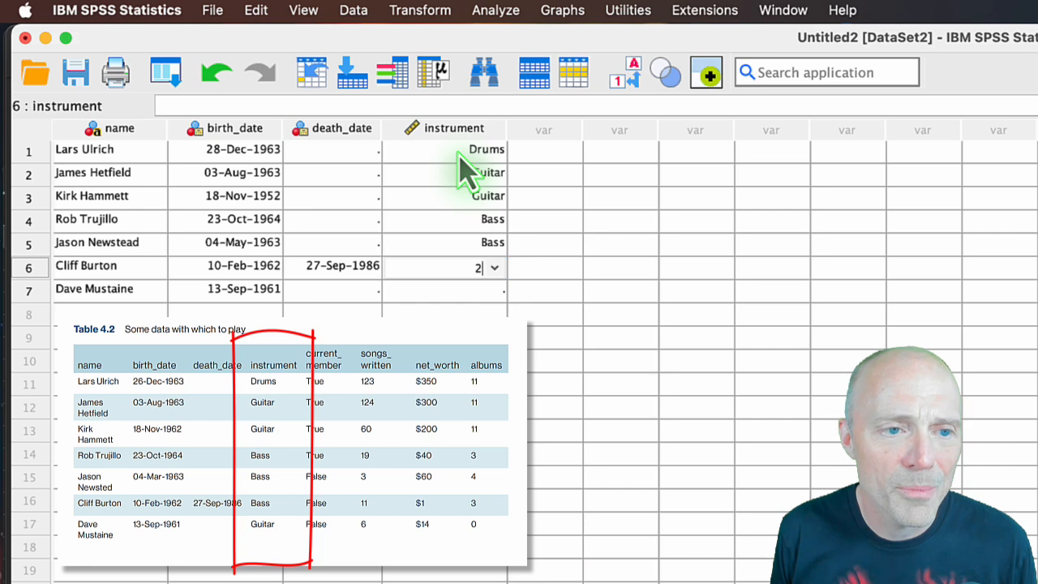
key(Return)
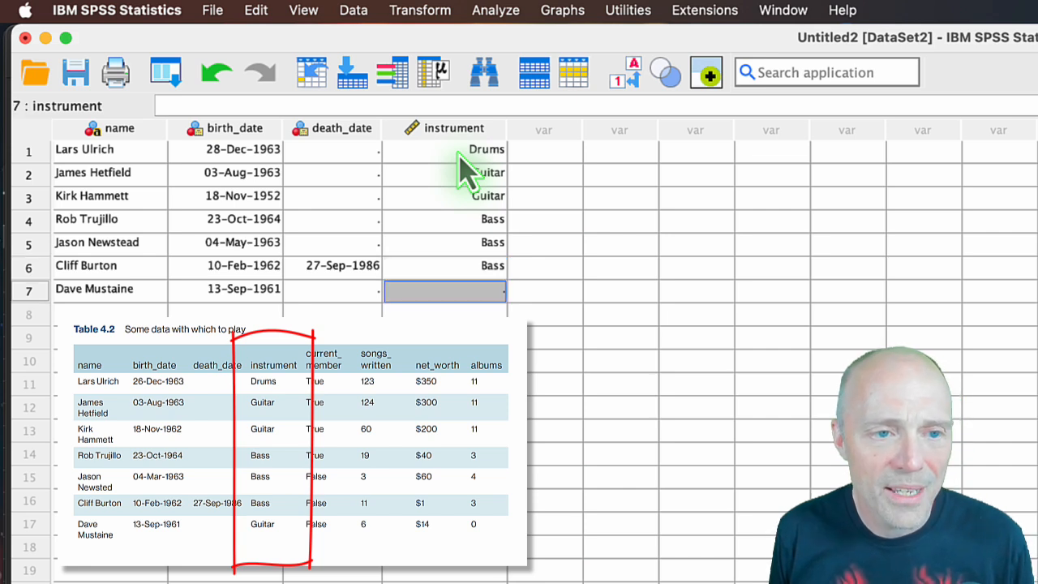
text(1)
key(Return)
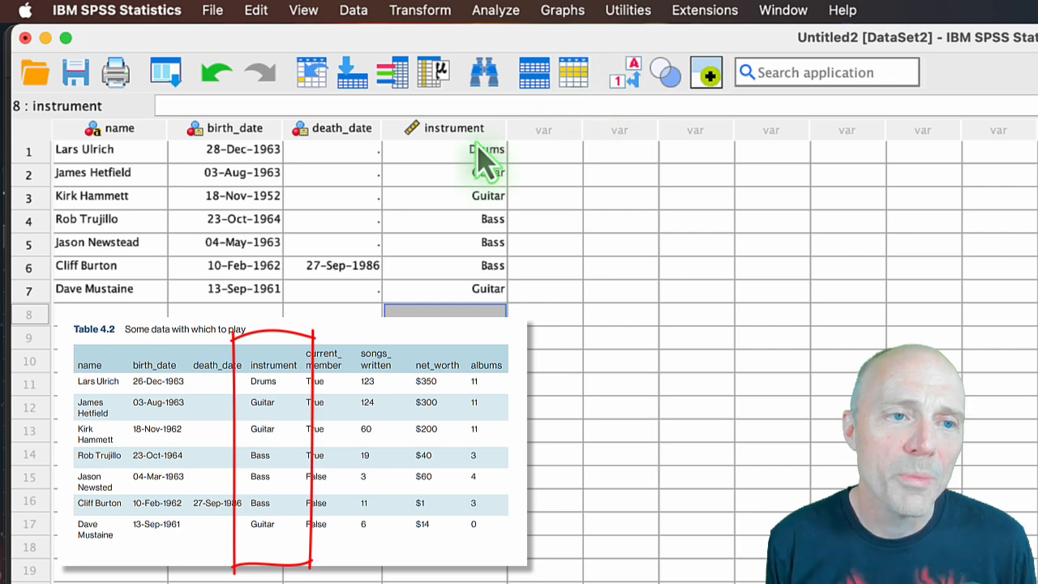
Show the numeric codes in place of the value labels in the data grid, and switch back to the labels.
click(632, 89)
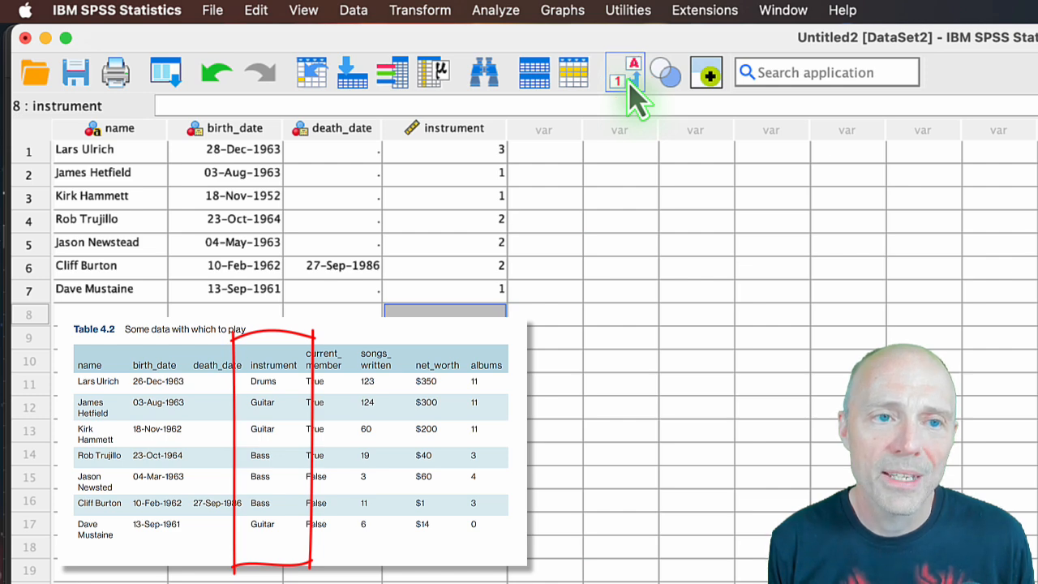
click(632, 87)
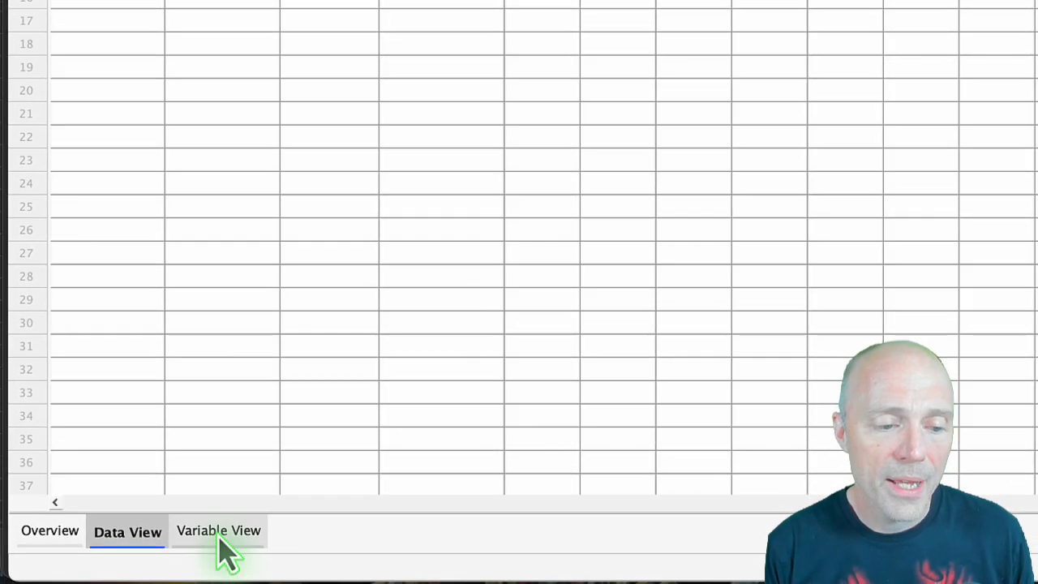
Define a fifth variable named current_member below instrument in the variable definitions.
click(221, 535)
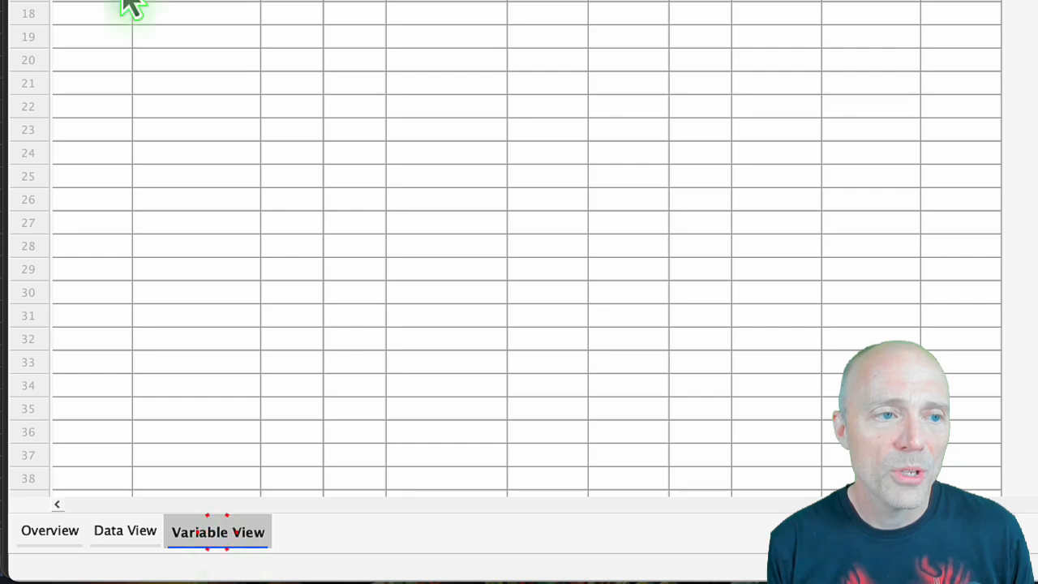
click(83, 124)
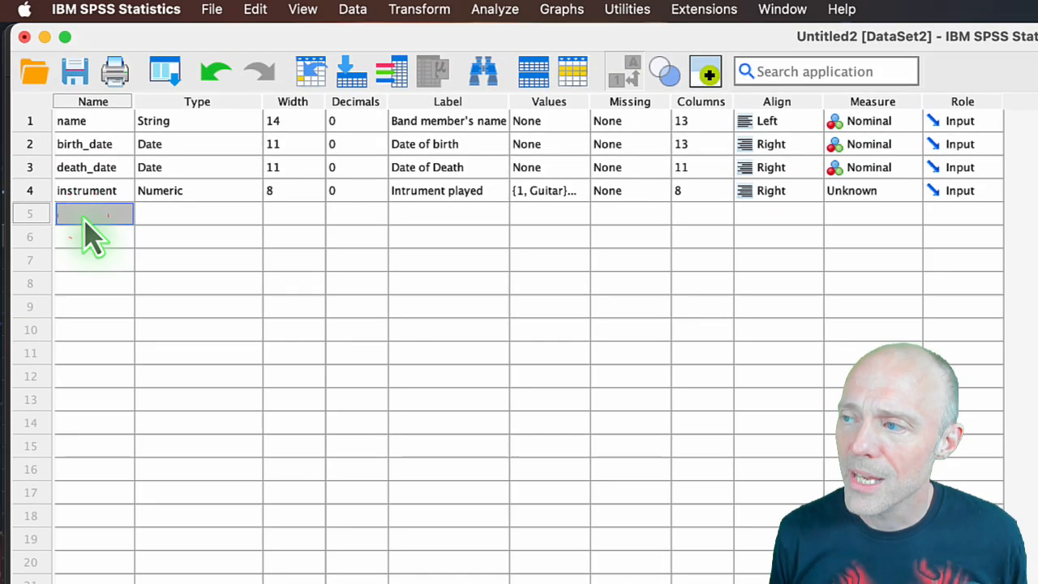
text(c)
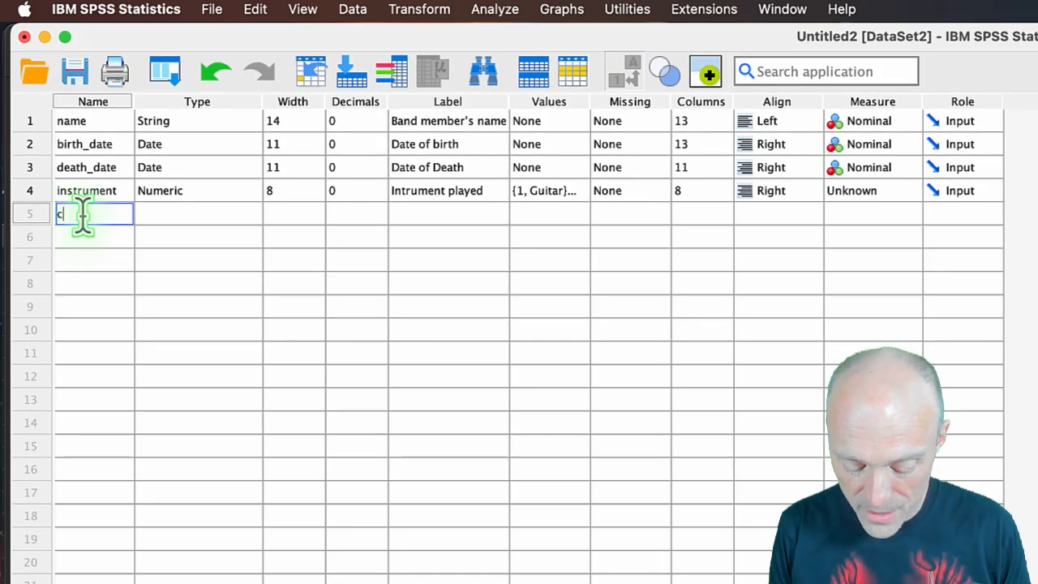
text(urrent_member)
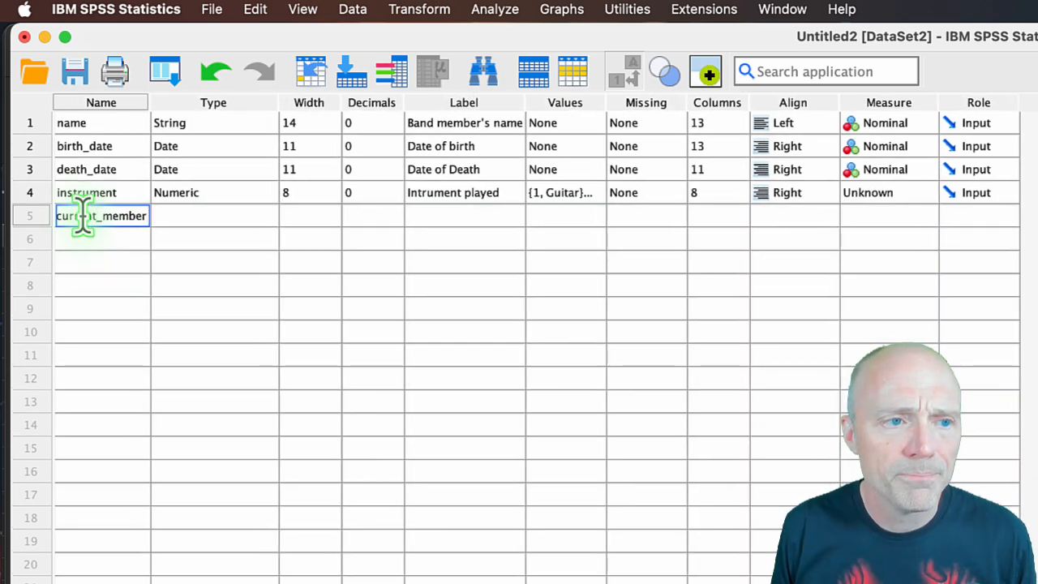
key(Return)
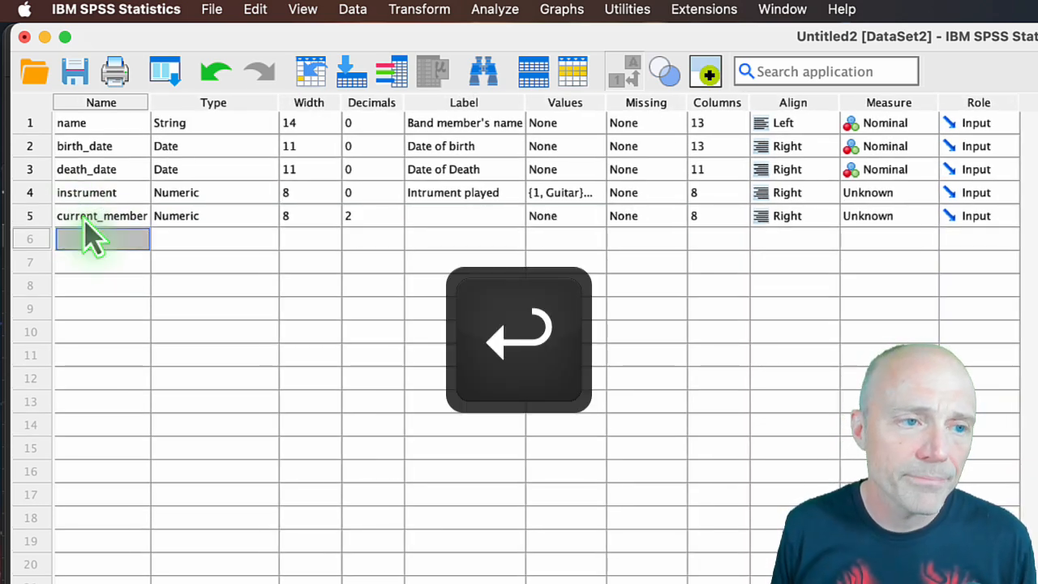
Keep the Numeric type for current_member and give it the label "Current member of the band".
key(Right)
key(Up)
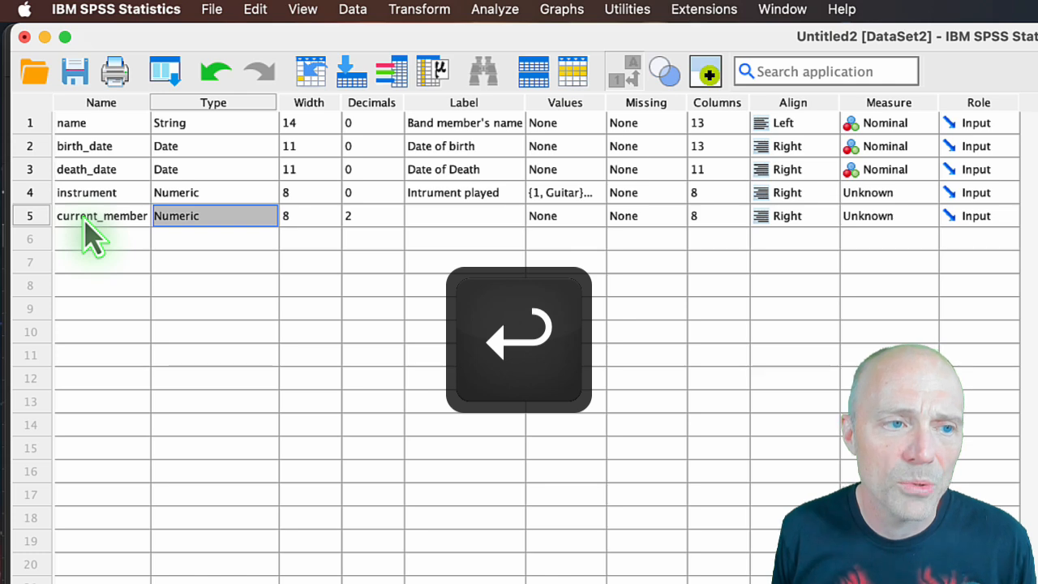
key(Right)
key(Right)
key(Right)
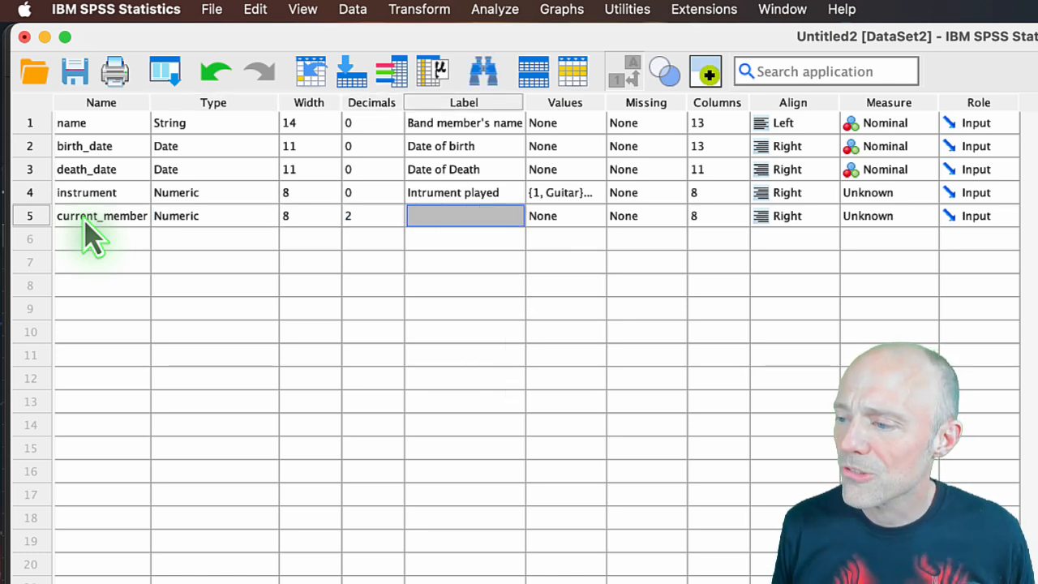
scroll(91, 235, down, 5)
scroll(435, 225, up, 5)
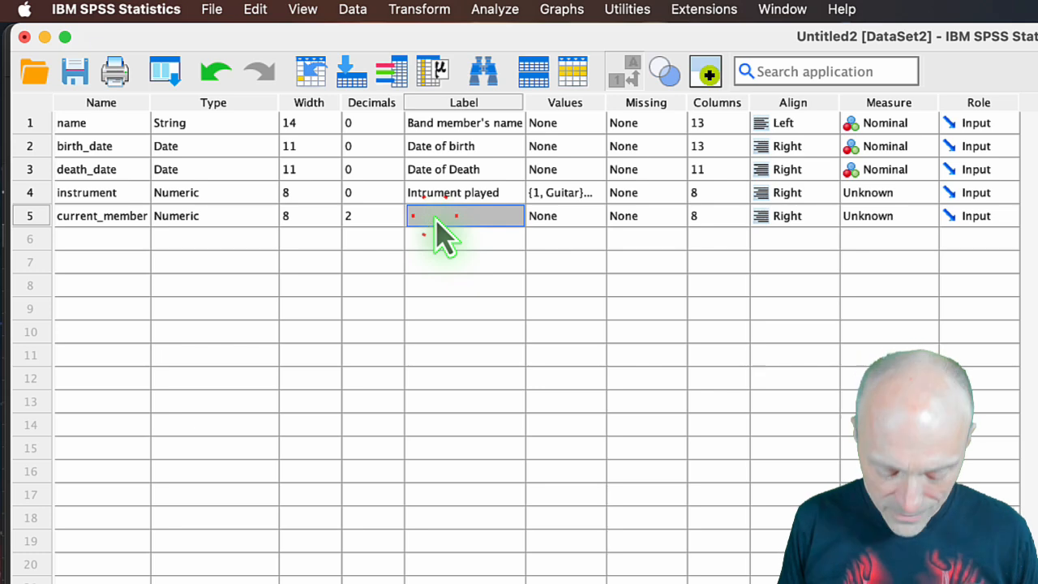
text(Current mem)
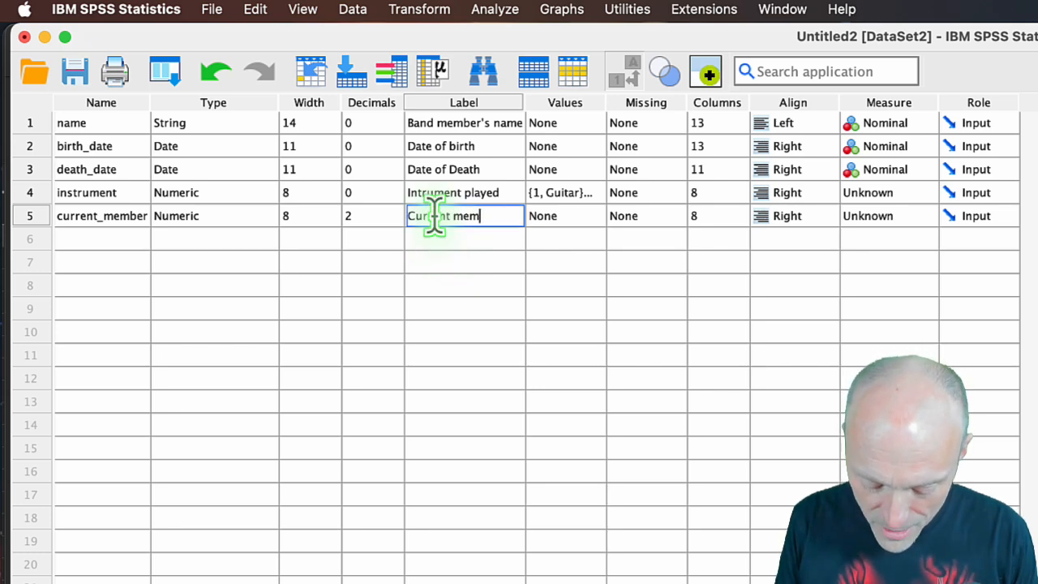
text(ber of the band)
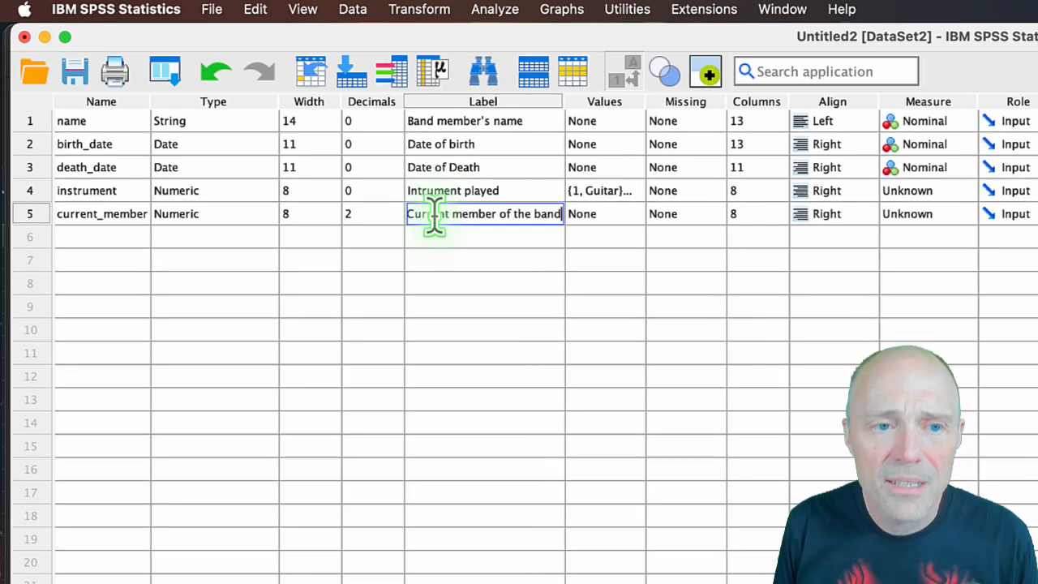
click(442, 235)
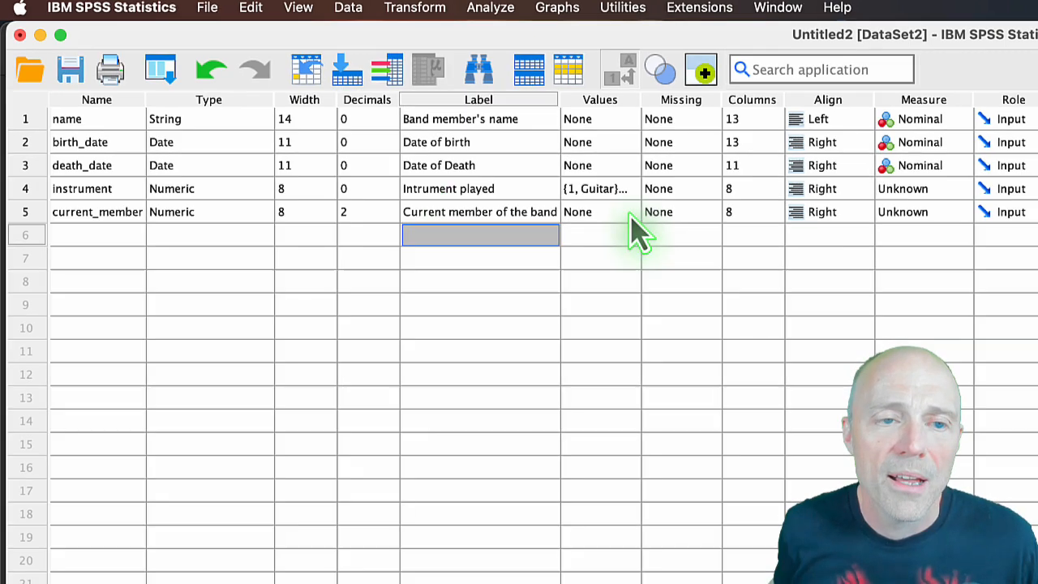
Start the value labels of current_member by assigning the label True to the value 1.
click(637, 216)
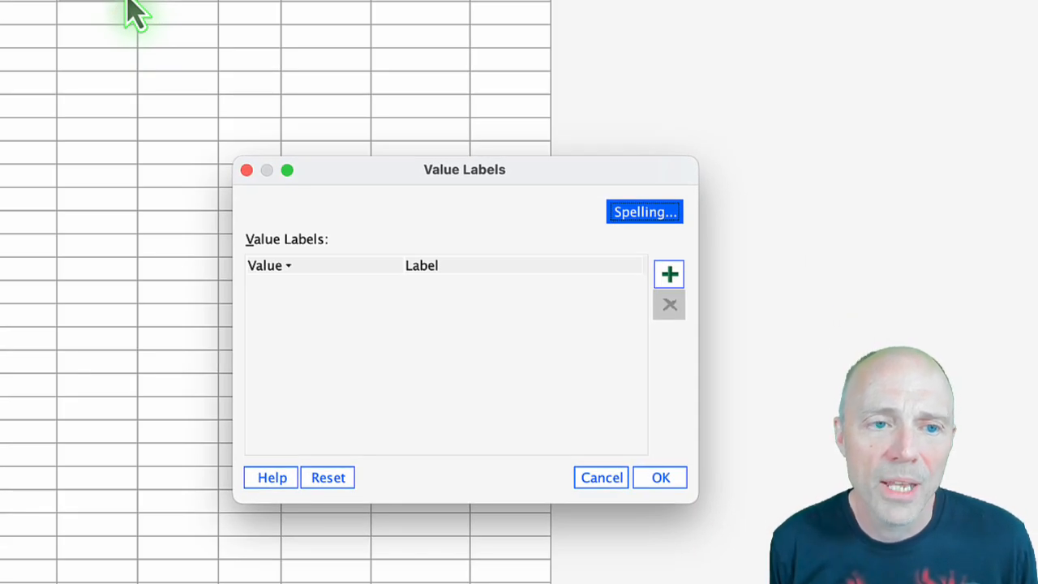
click(670, 280)
click(311, 288)
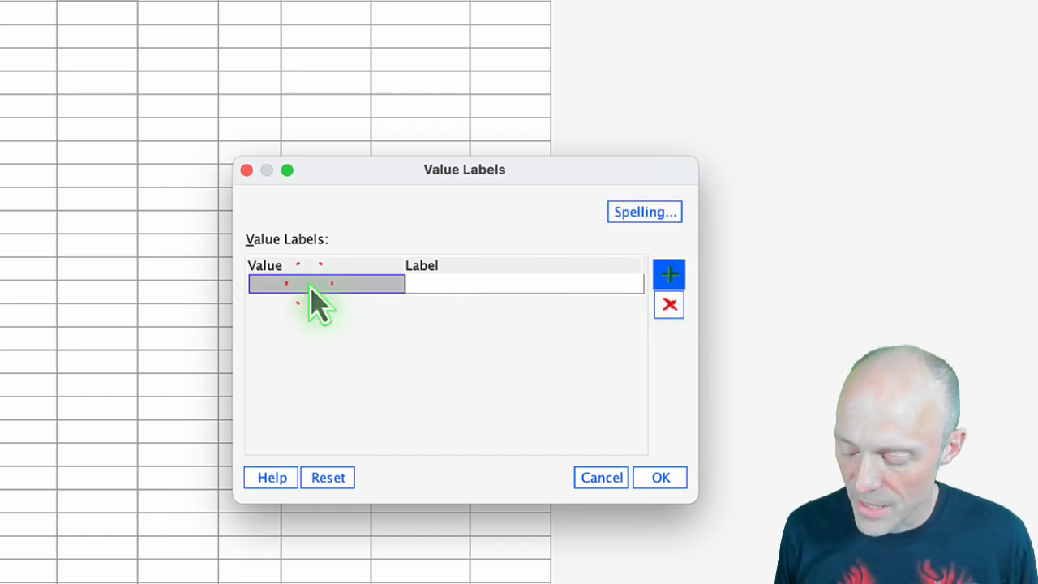
text(1)
click(438, 284)
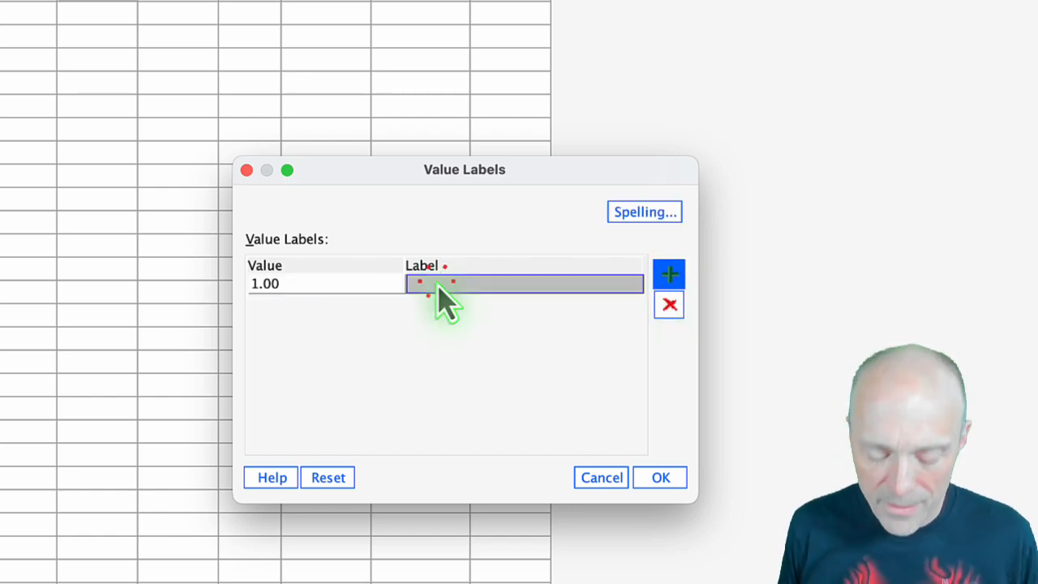
text(Tru)
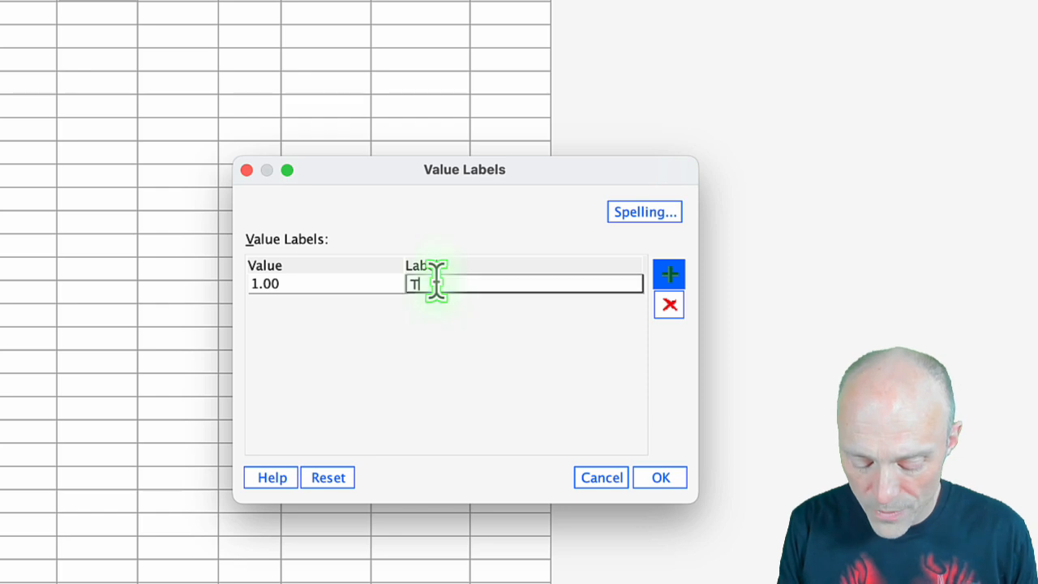
text(e)
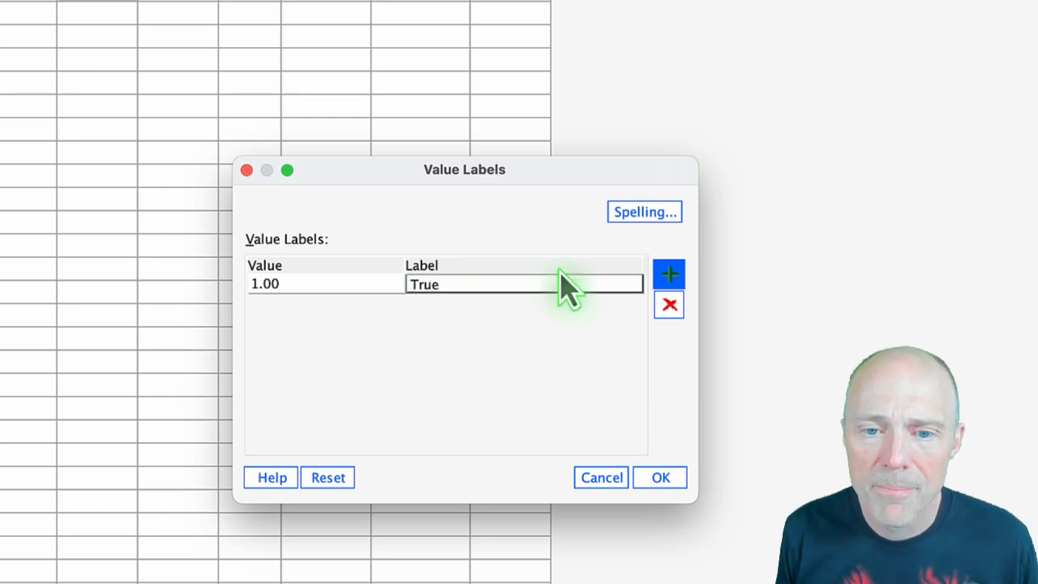
Add a second value label for current_member that codes 0 as False.
click(669, 275)
text(0)
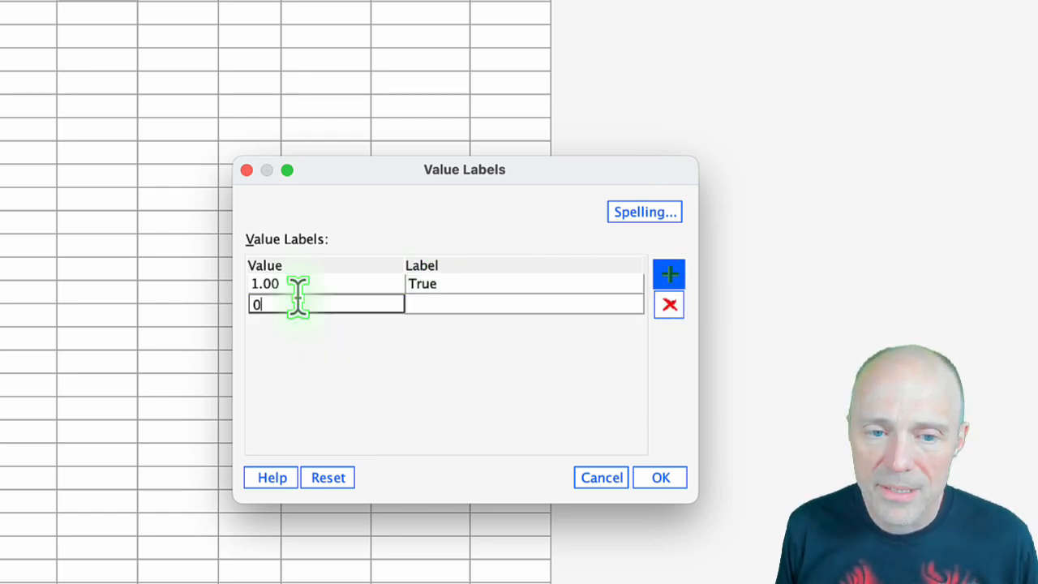
click(429, 307)
text(False)
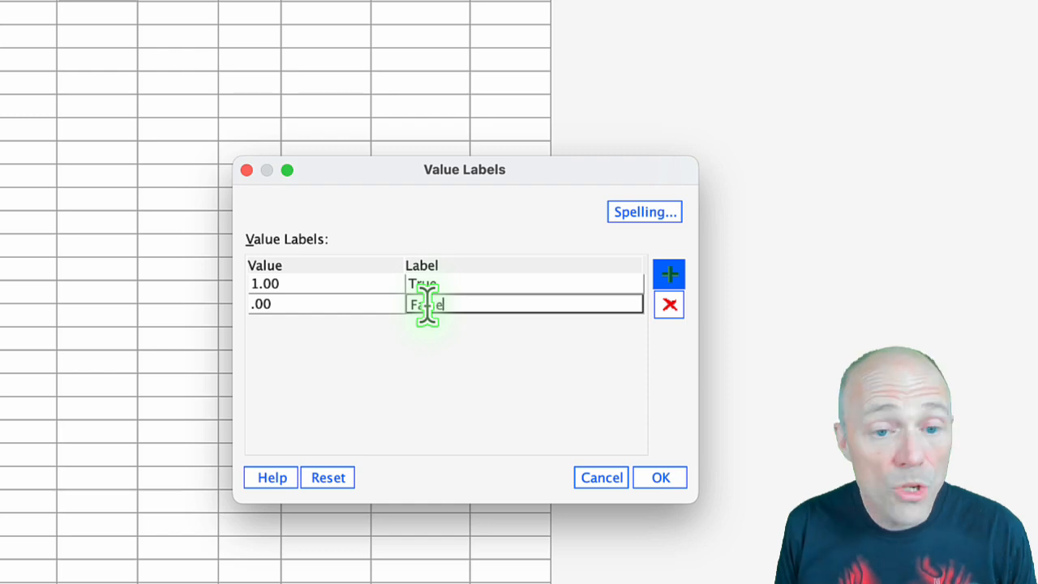
Accept the value labels and set the measurement level of current_member and instrument to Nominal.
click(667, 481)
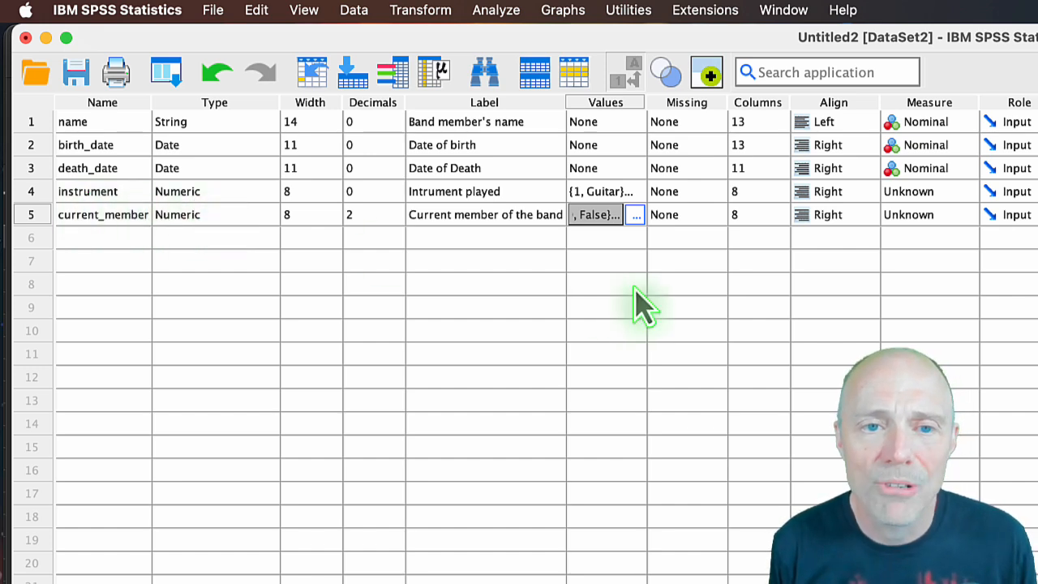
click(963, 215)
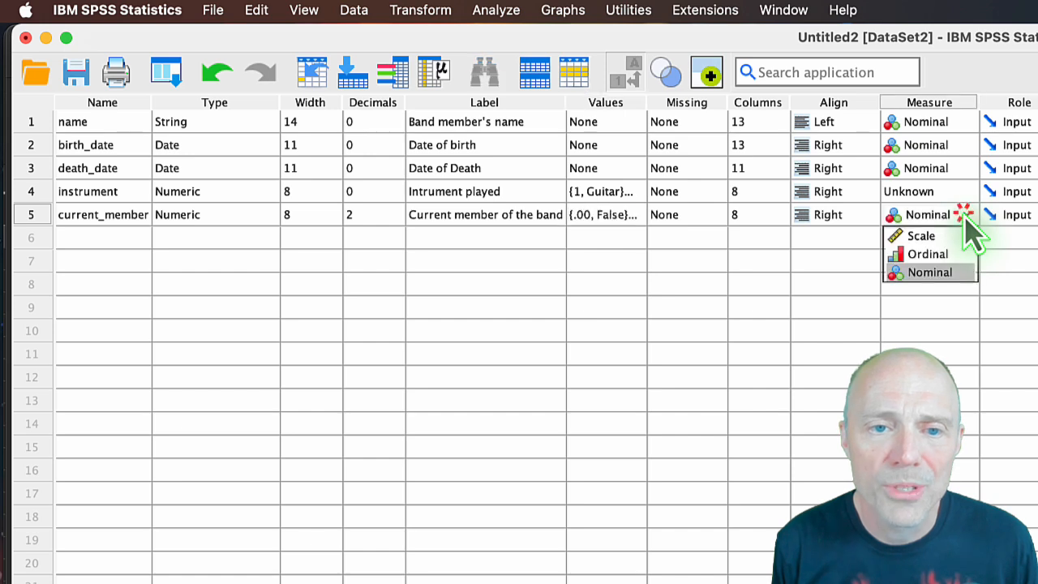
click(953, 271)
click(970, 193)
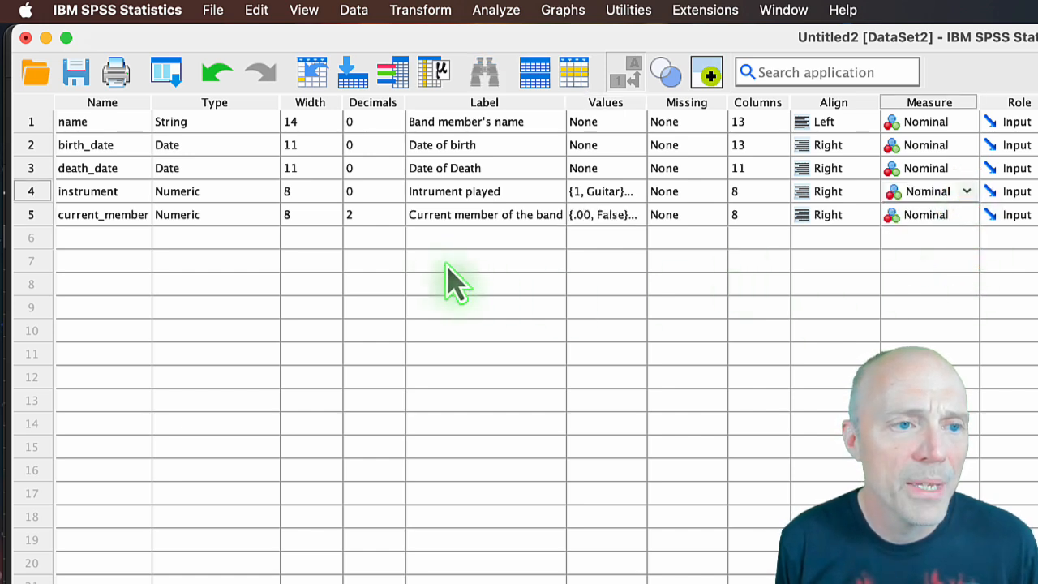
Set the number of decimals for current_member to 0.
click(373, 214)
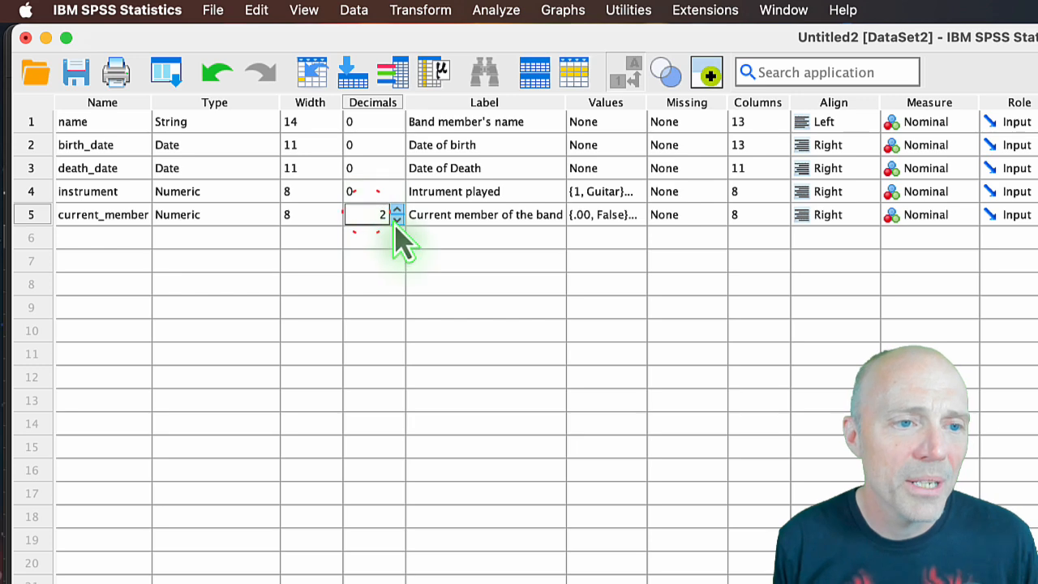
click(397, 219)
click(397, 219)
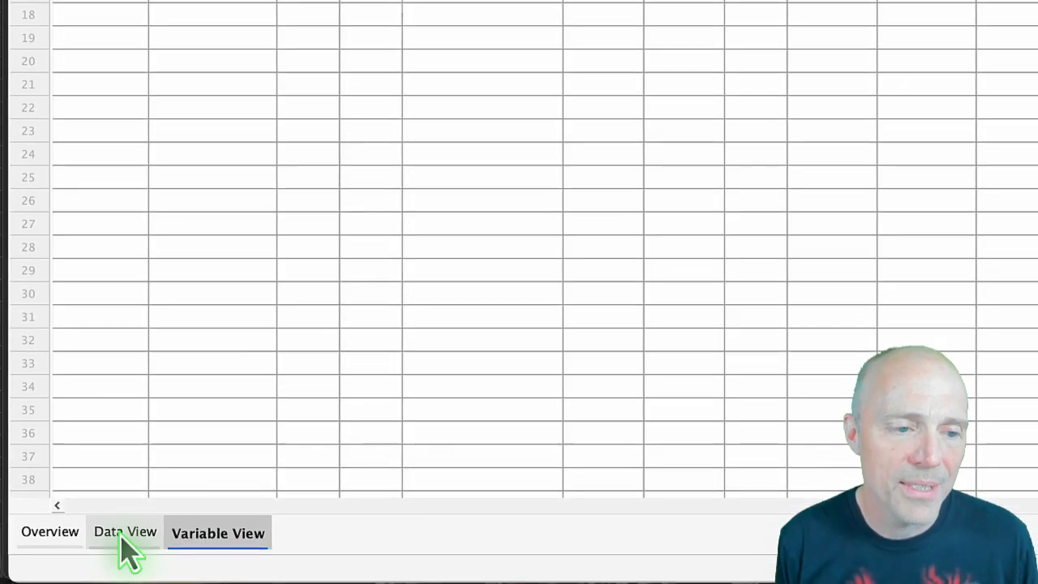
In the data, widen the current_member column and enter 1 (True) for the band member in row 1.
click(122, 535)
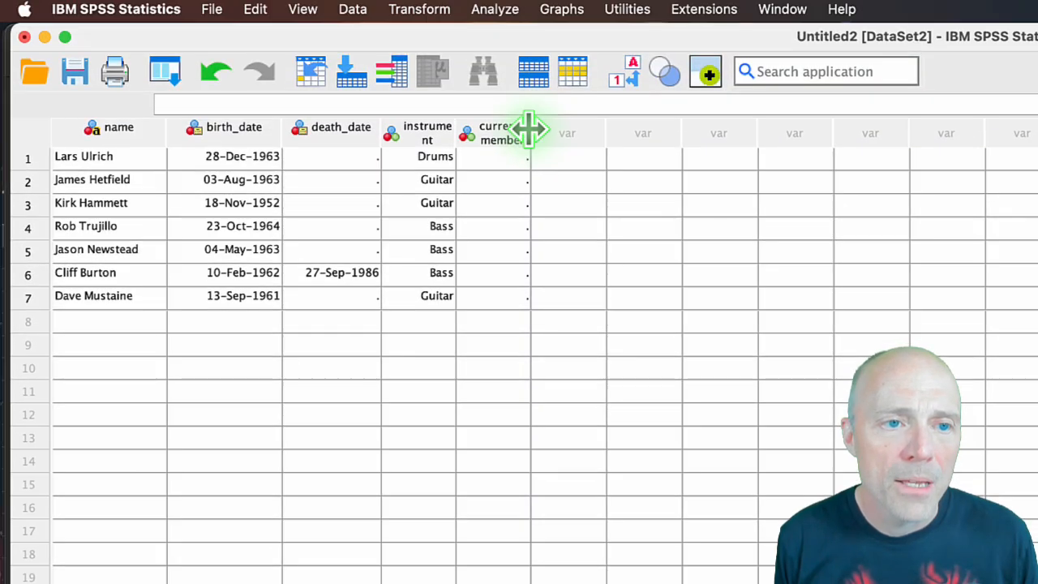
drag(528, 127, 570, 132)
click(539, 163)
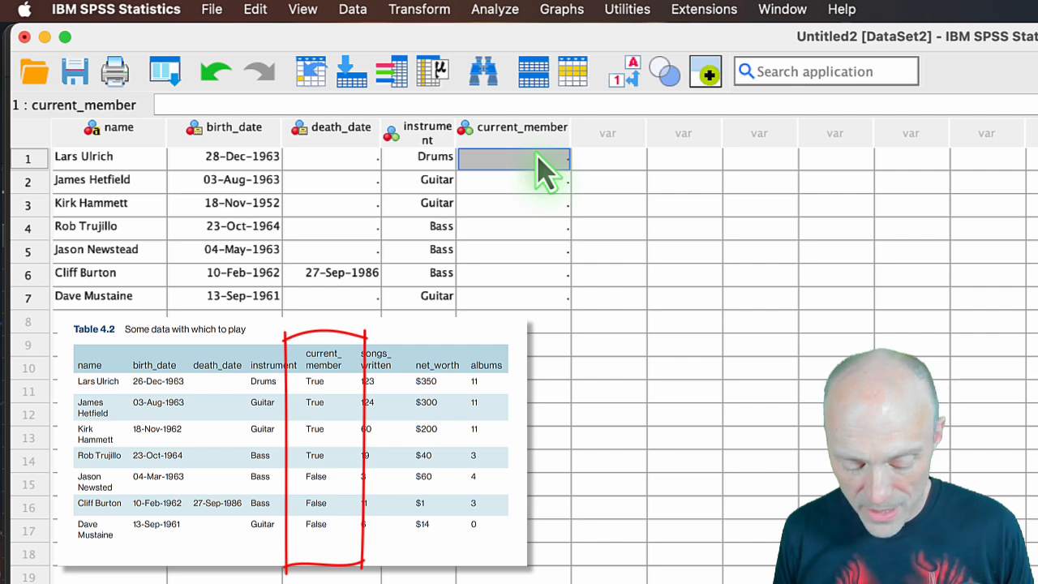
double_click(537, 155)
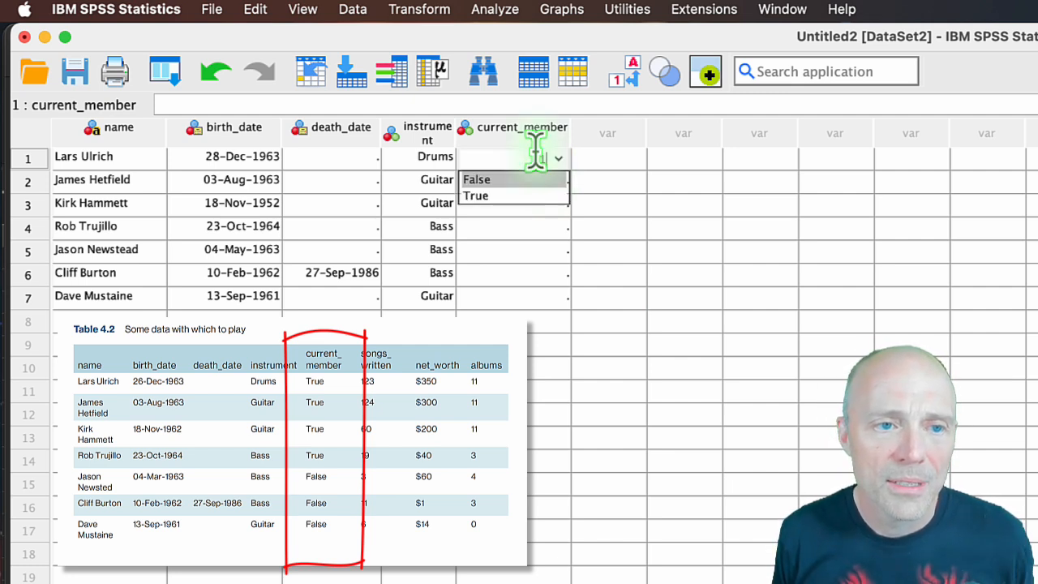
click(558, 158)
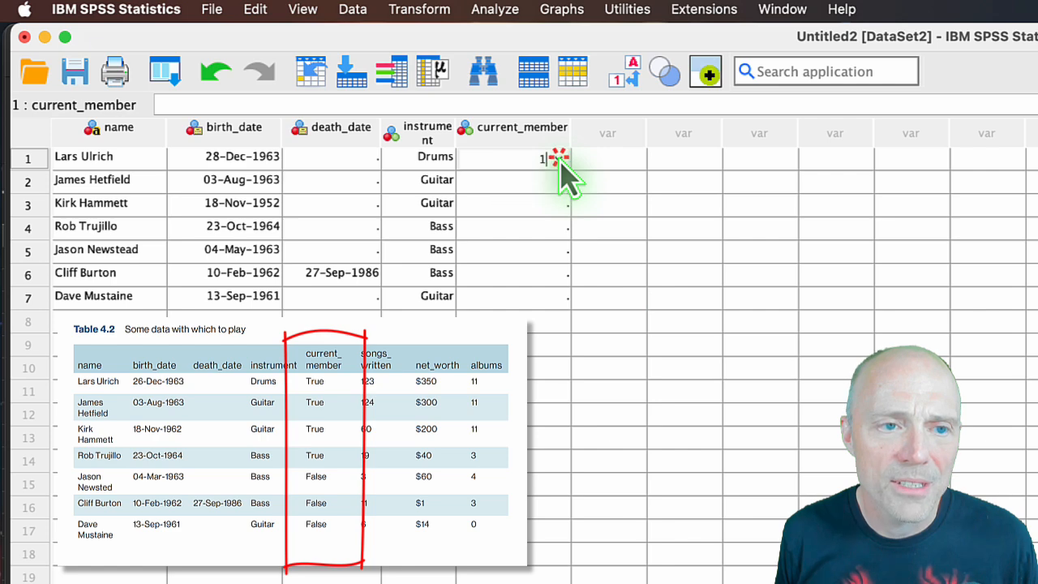
click(535, 180)
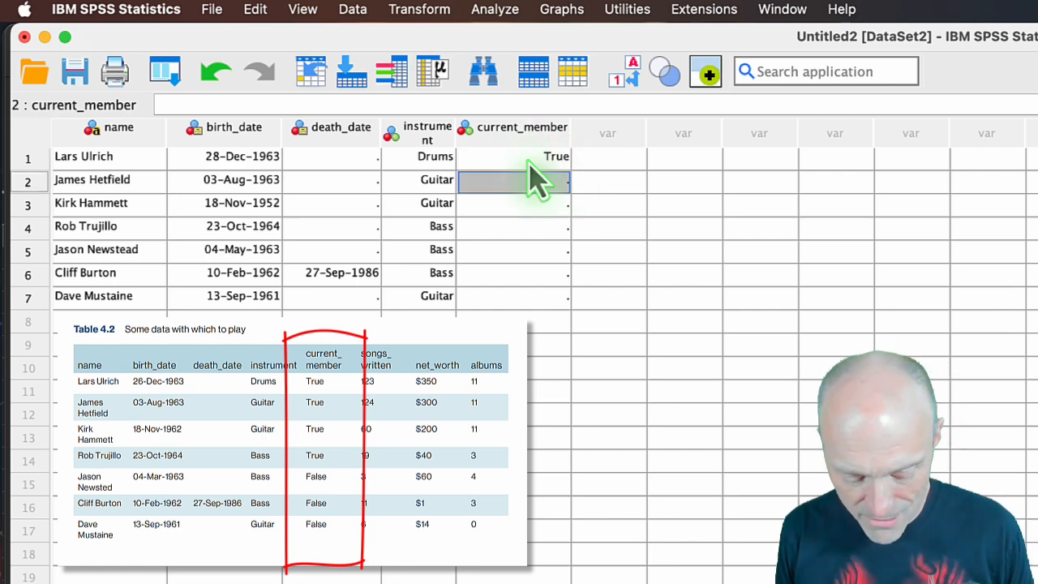
Enter 1 (True) as current_member for the band members in rows 2 to 4.
text(1)
key(Return)
text(1)
key(Return)
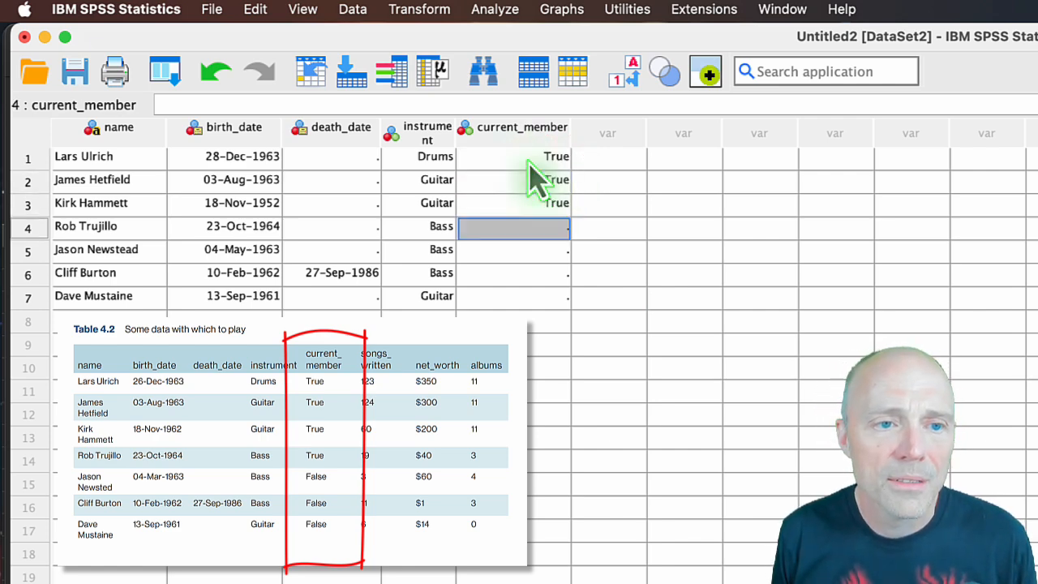
text(1)
key(Return)
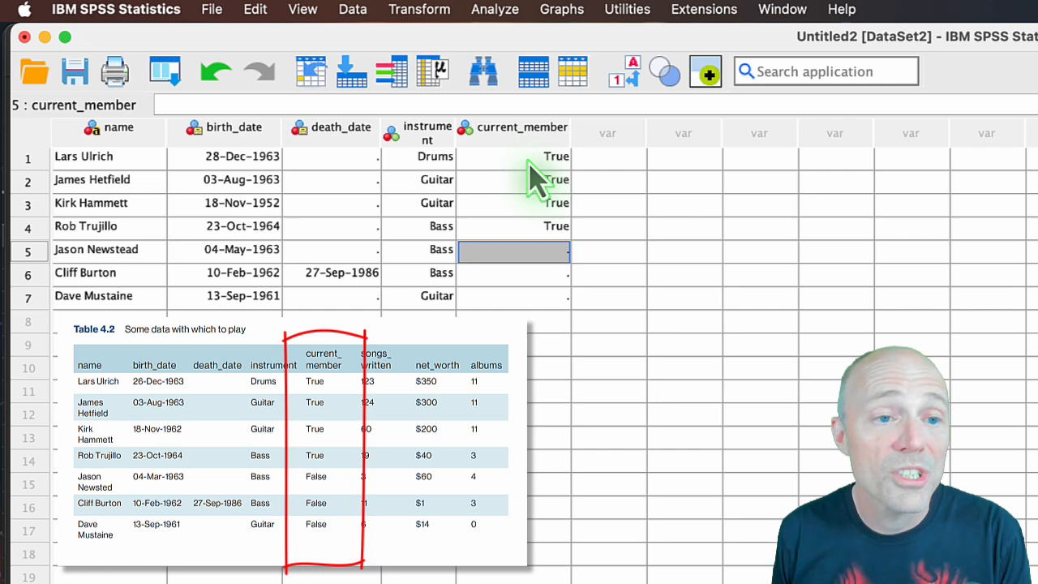
Enter 0 (False) as current_member for the band members in rows 5 to 7.
text(0)
key(Return)
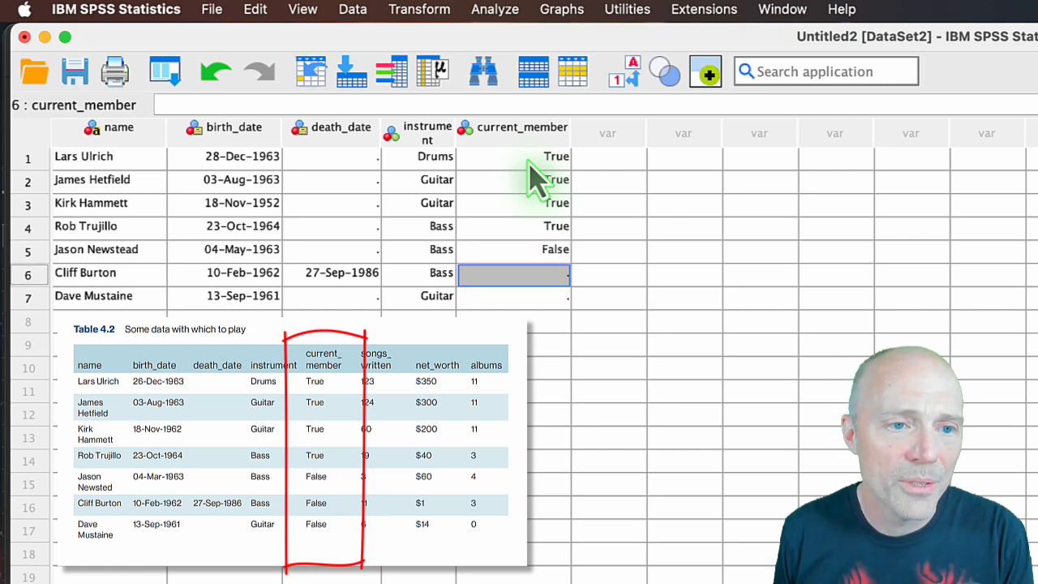
text(0)
key(Return)
text(0)
key(Return)
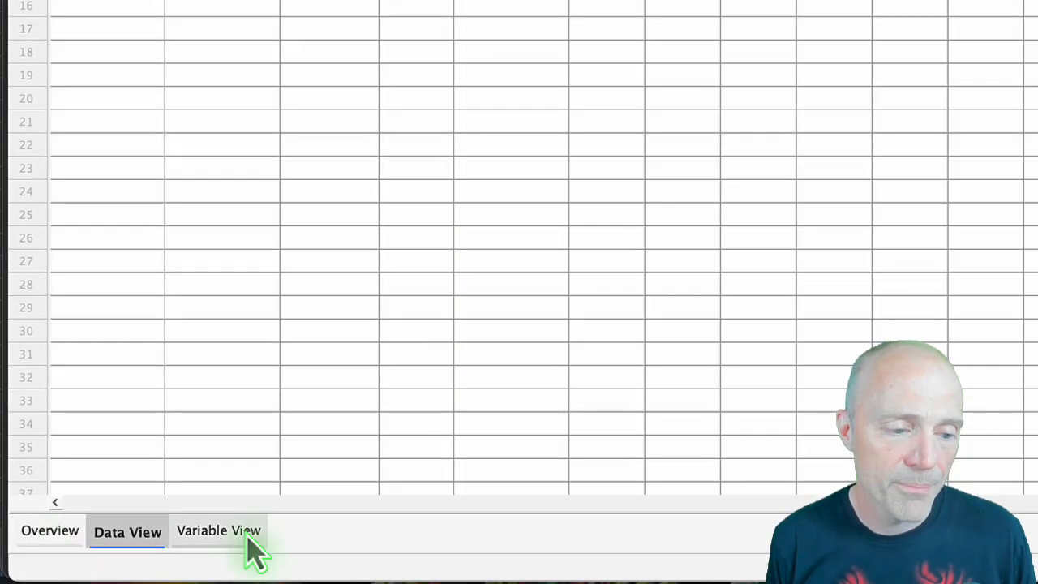
Return to the variable definitions and add a sixth variable named songs_written below current_member.
click(215, 534)
click(97, 236)
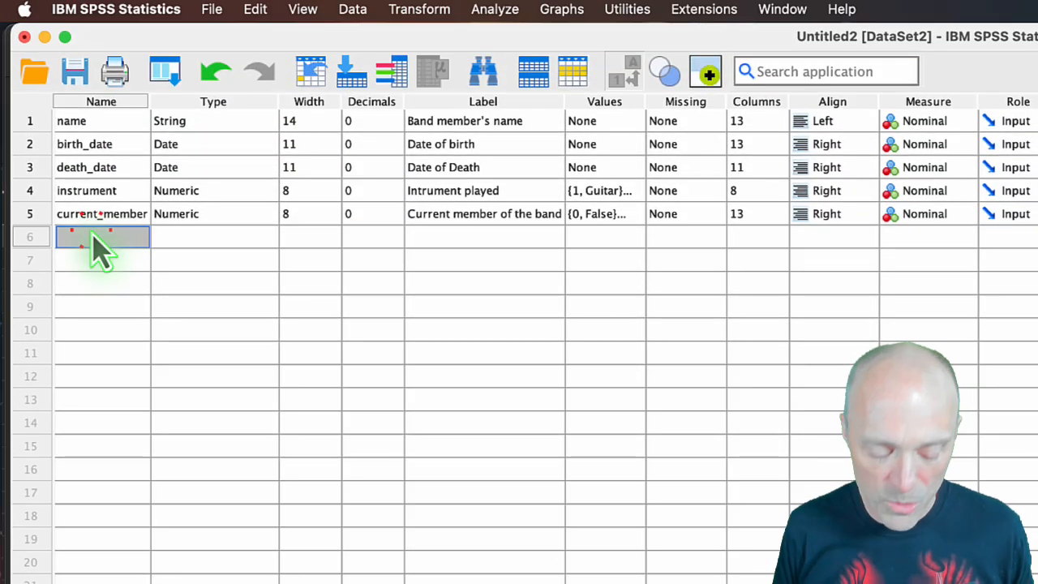
text(song)
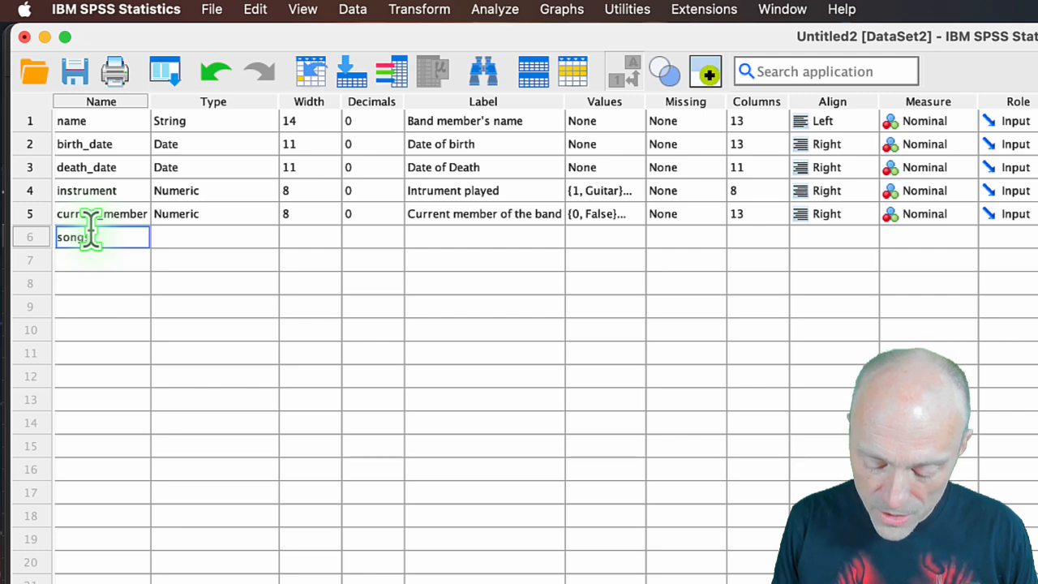
text(s_written)
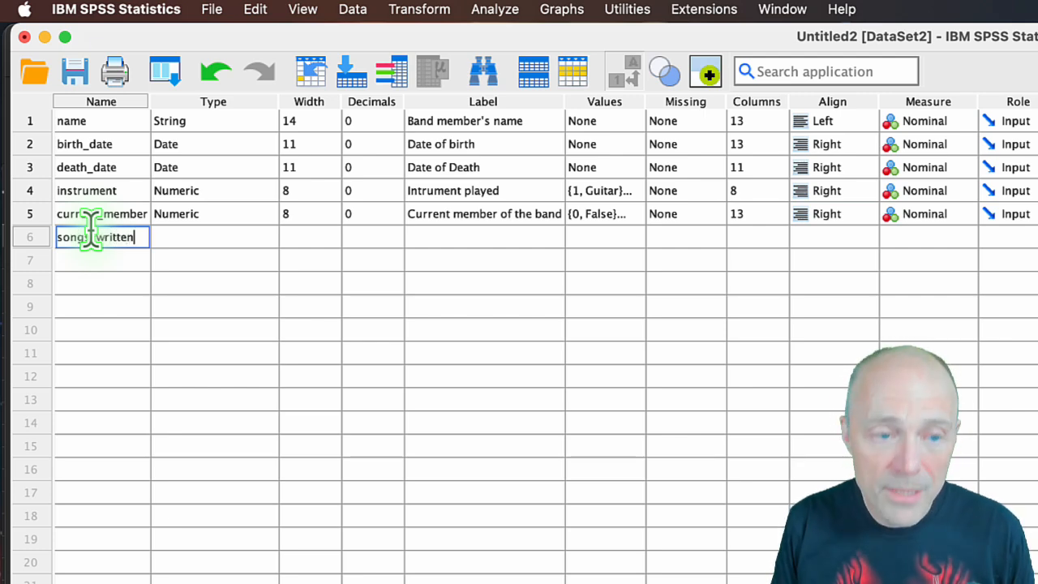
key(Return)
key(Up)
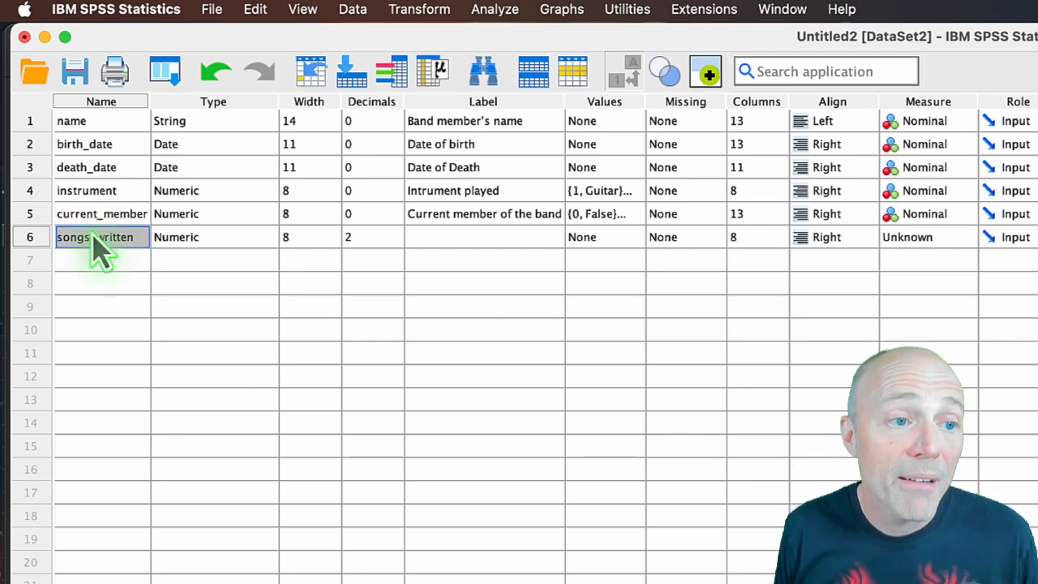
Set the number of decimals for songs_written to 0.
key(Tab)
key(Tab)
key(Tab)
key(Tab)
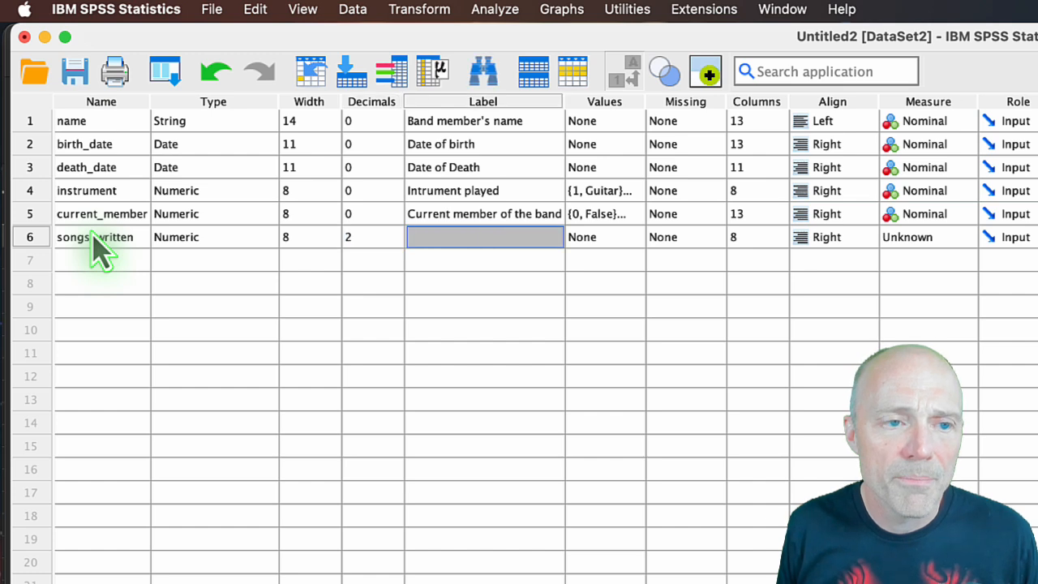
key(shift+Tab)
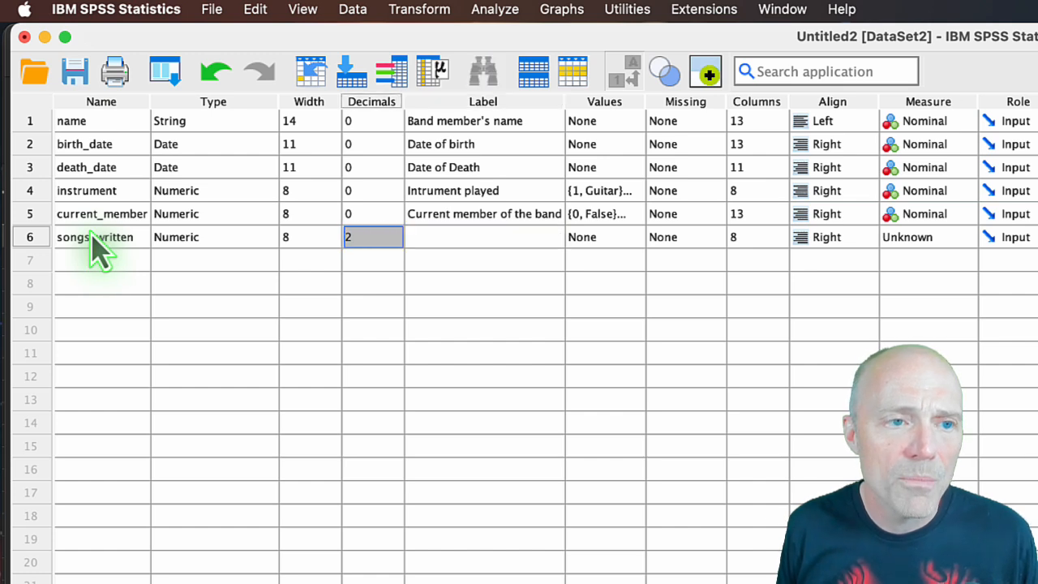
click(395, 243)
click(396, 243)
click(395, 242)
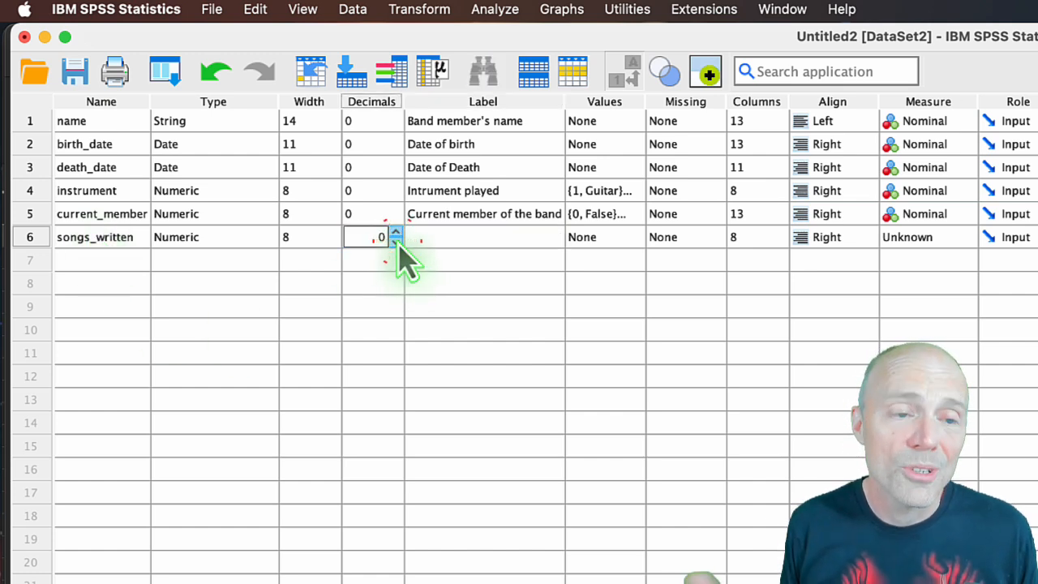
Give songs_written the label "Number of songwriting credits" and set its measurement level to Scale.
click(431, 237)
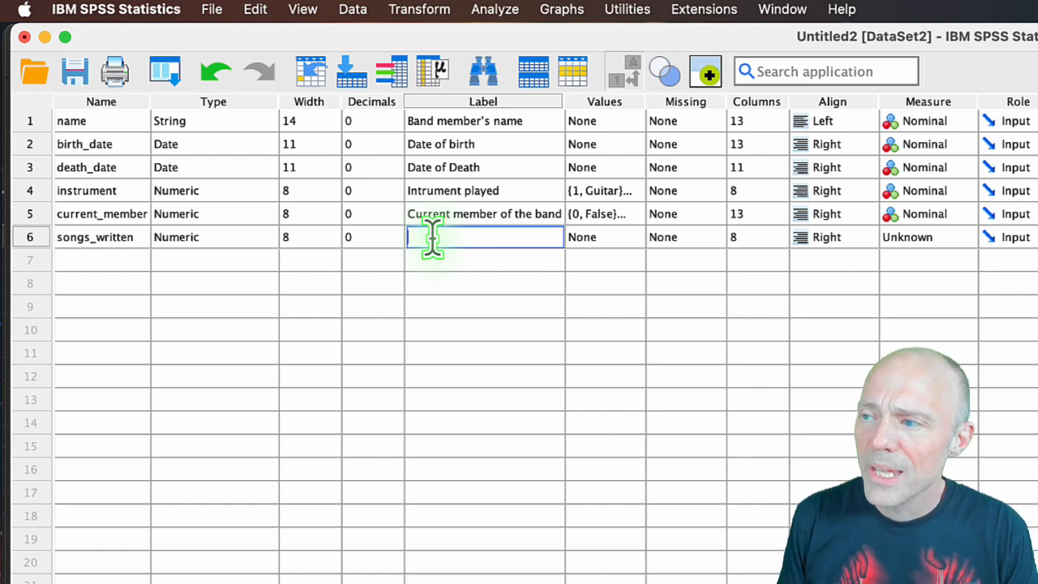
text(N)
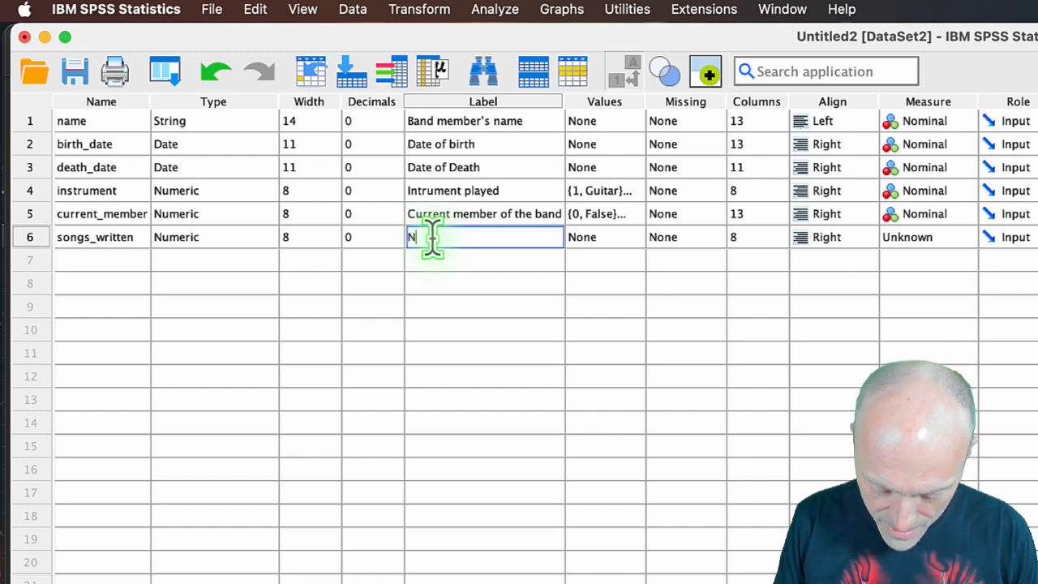
text(umber of song)
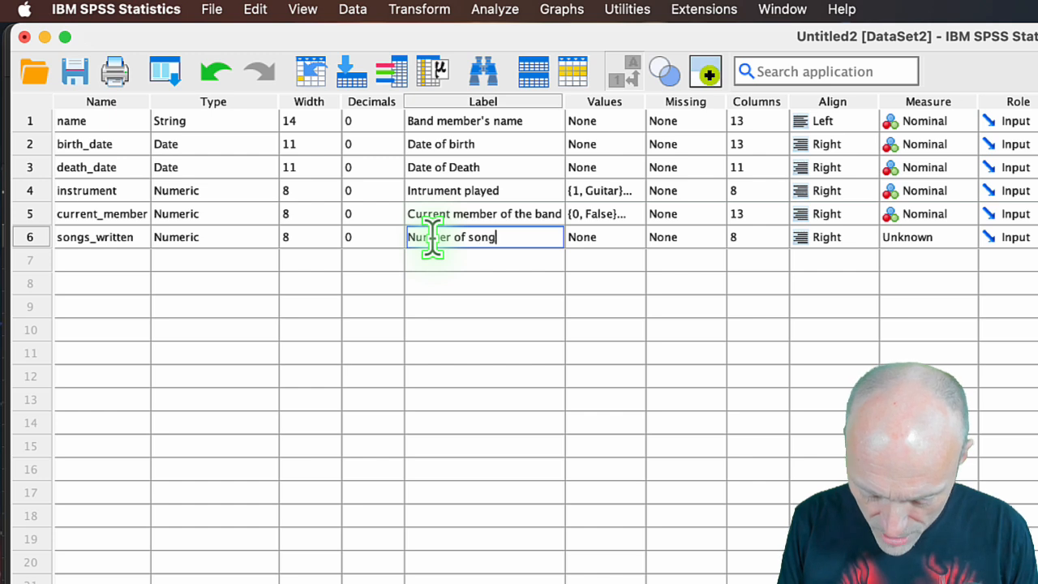
text(writing credits)
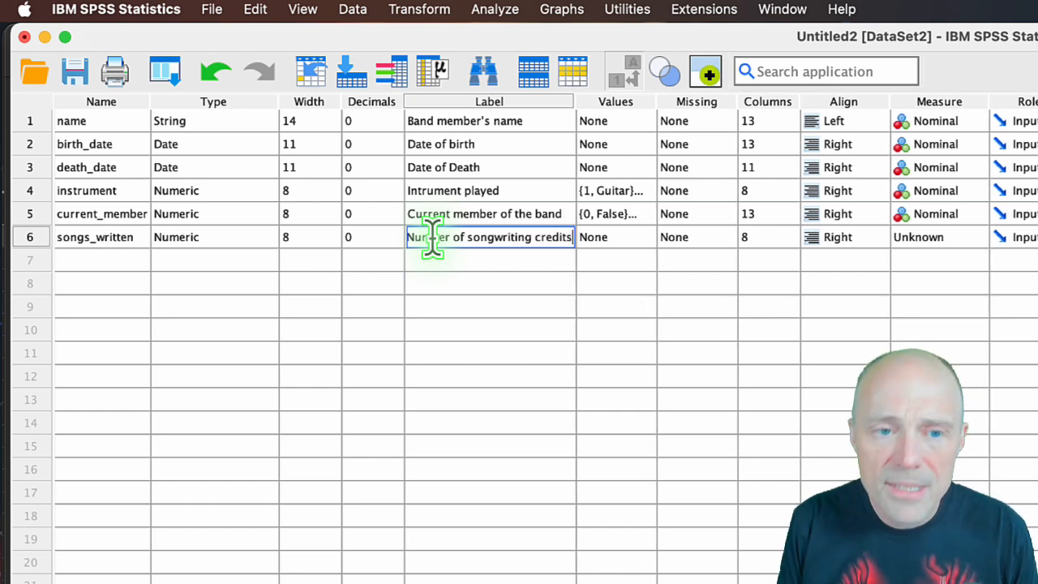
click(442, 258)
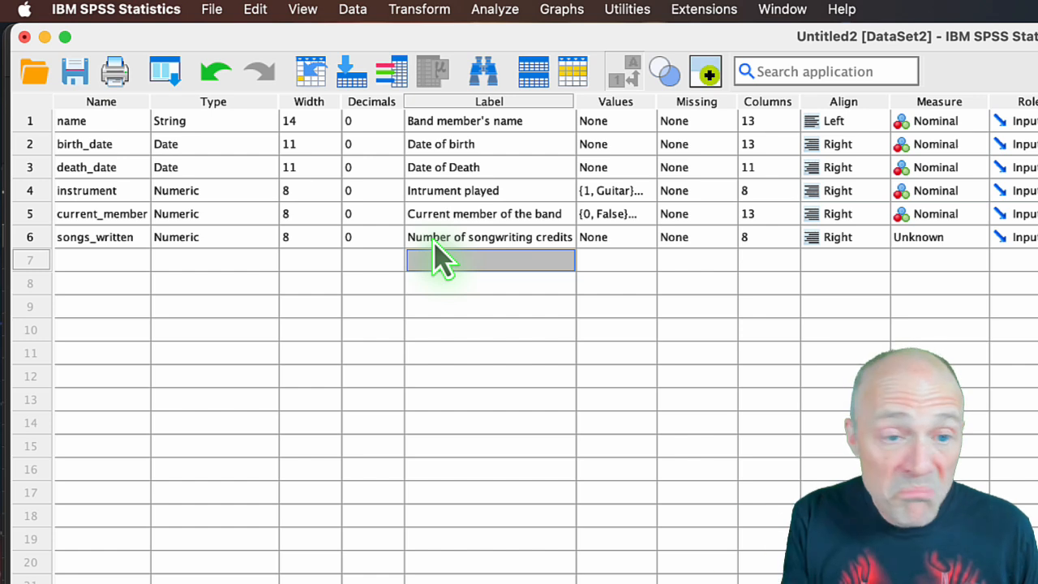
click(978, 239)
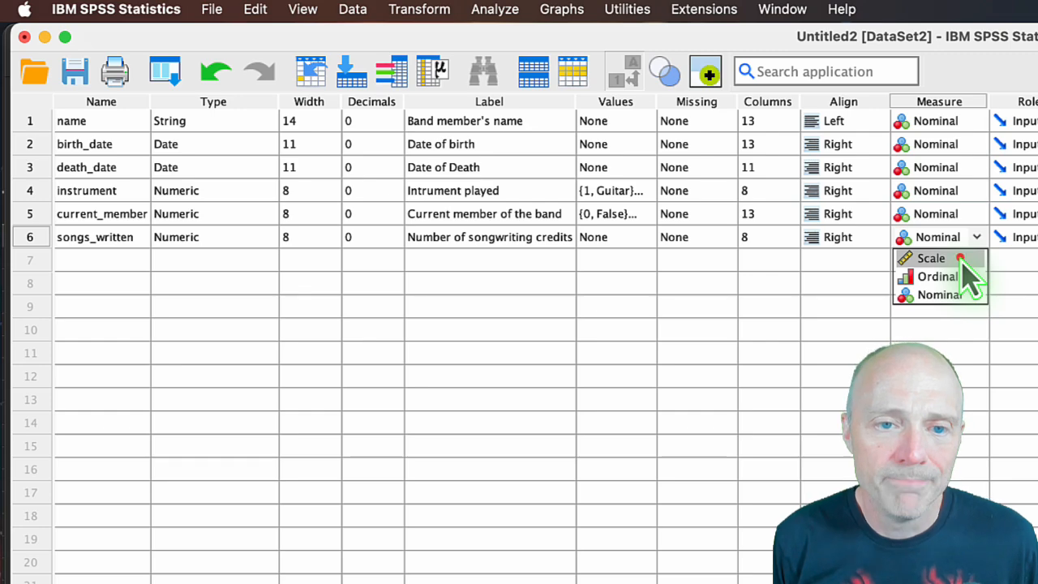
click(960, 258)
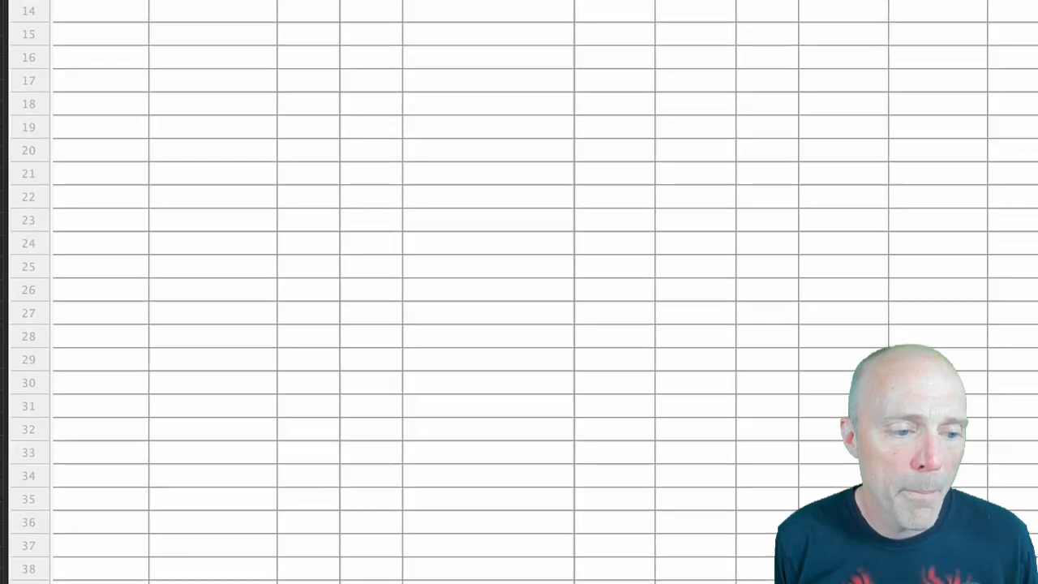
Return to the data, widen the songs_written column, and enter 123 and 124 as its values in rows 1 and 2.
click(132, 538)
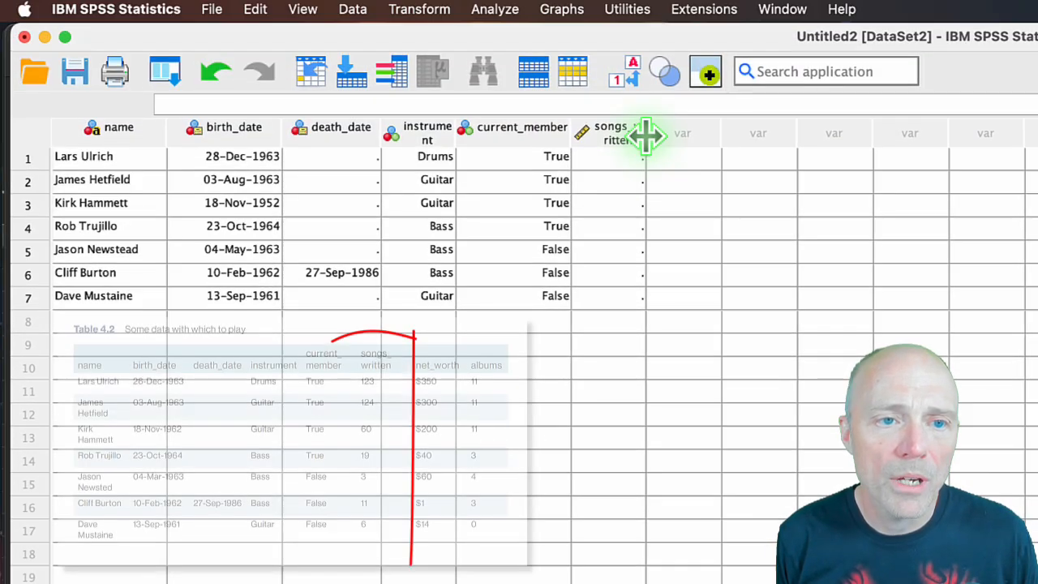
drag(644, 138, 719, 138)
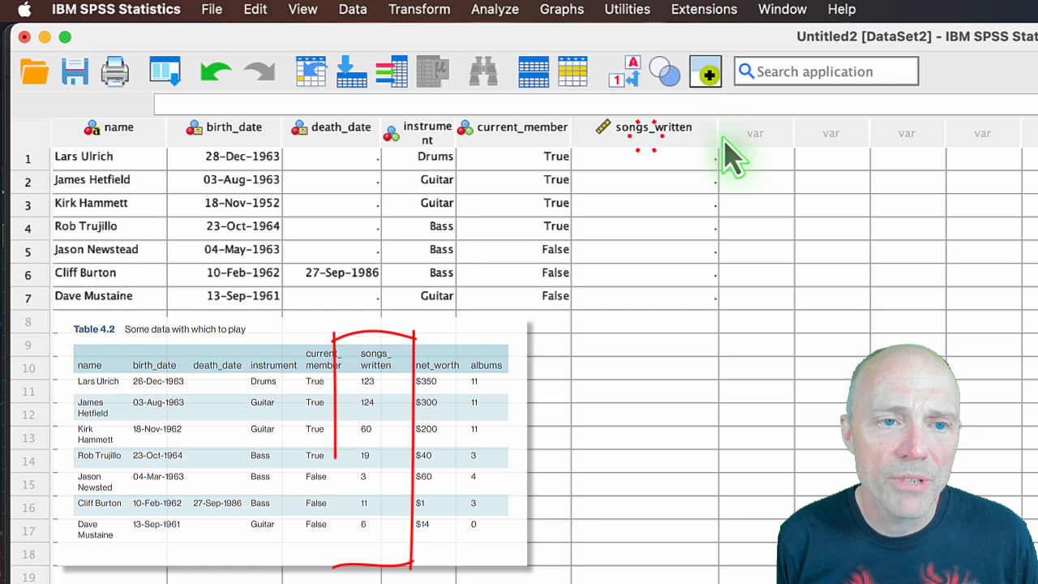
click(677, 159)
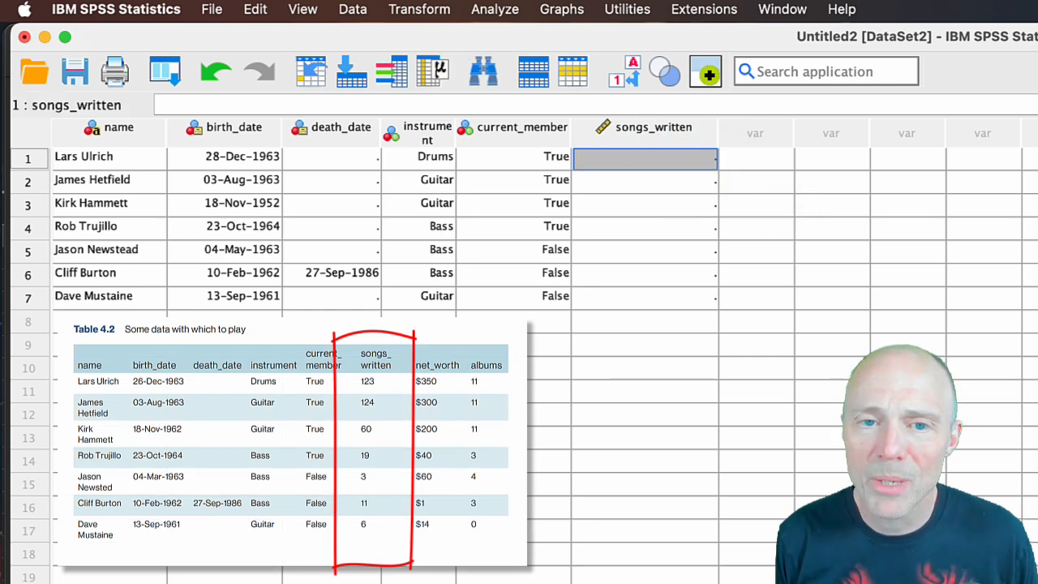
click(660, 157)
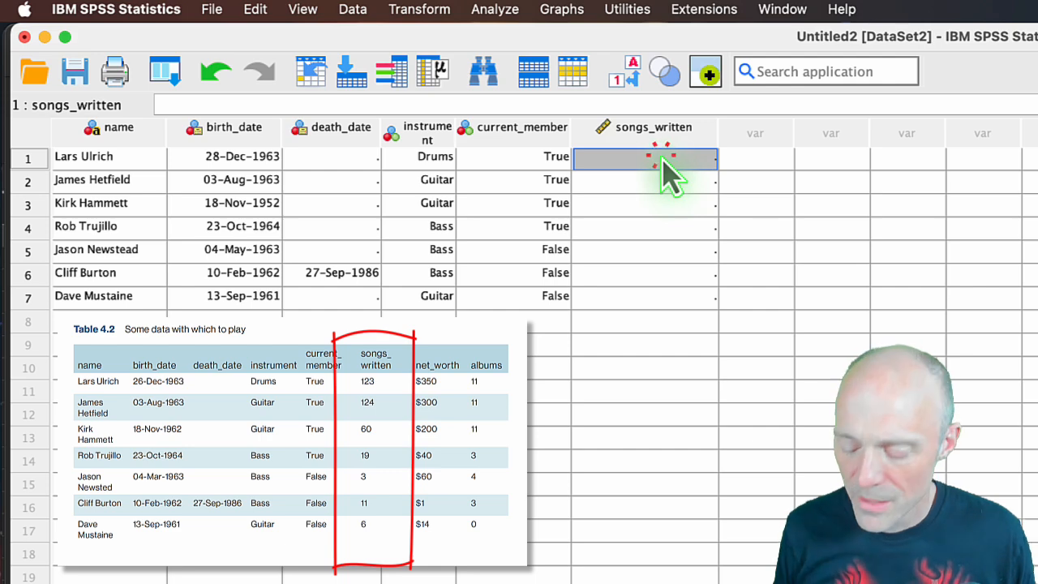
text(123)
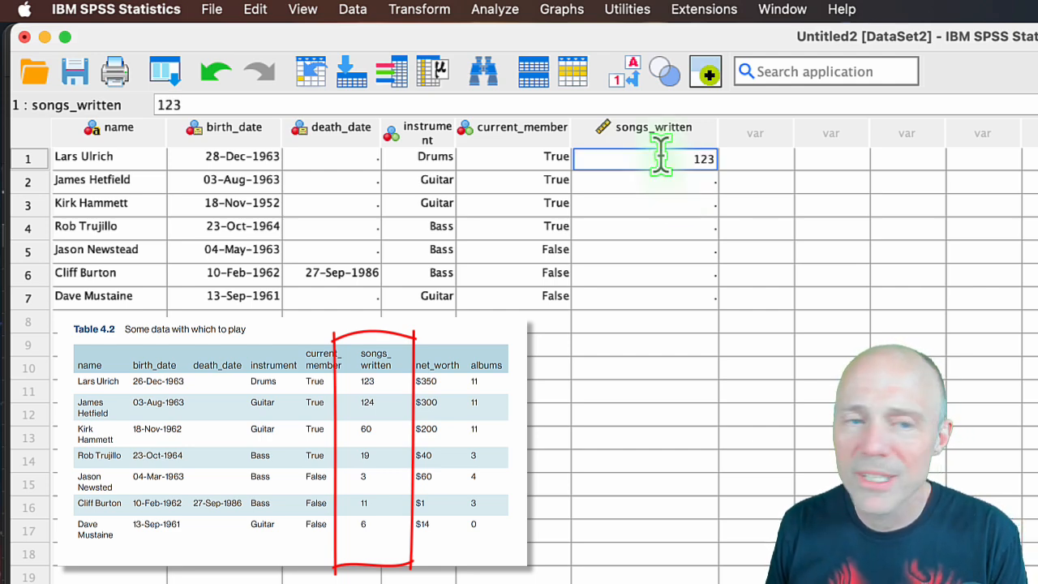
key(Return)
text(14)
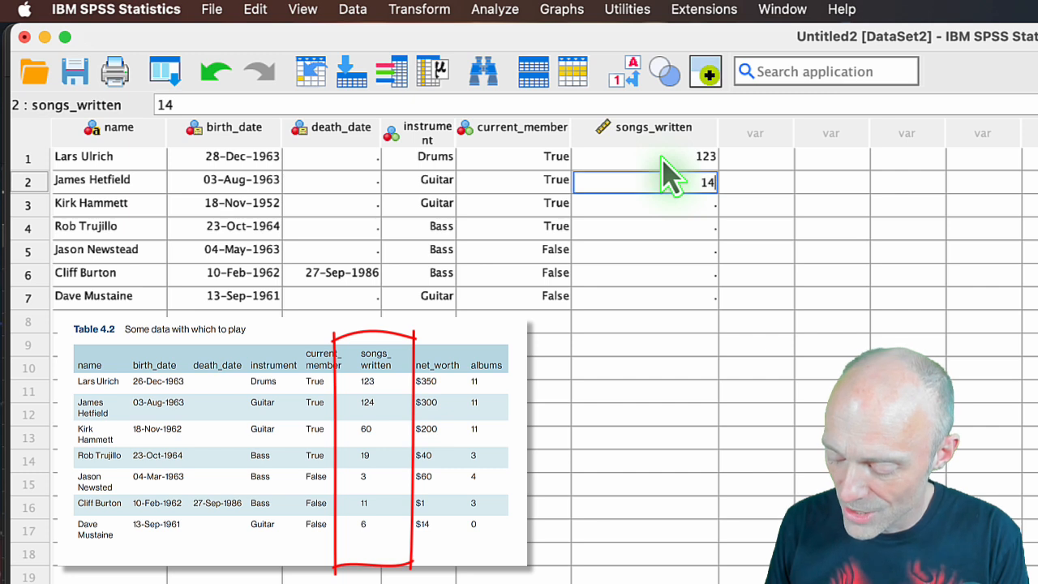
key(BackSpace)
text(24)
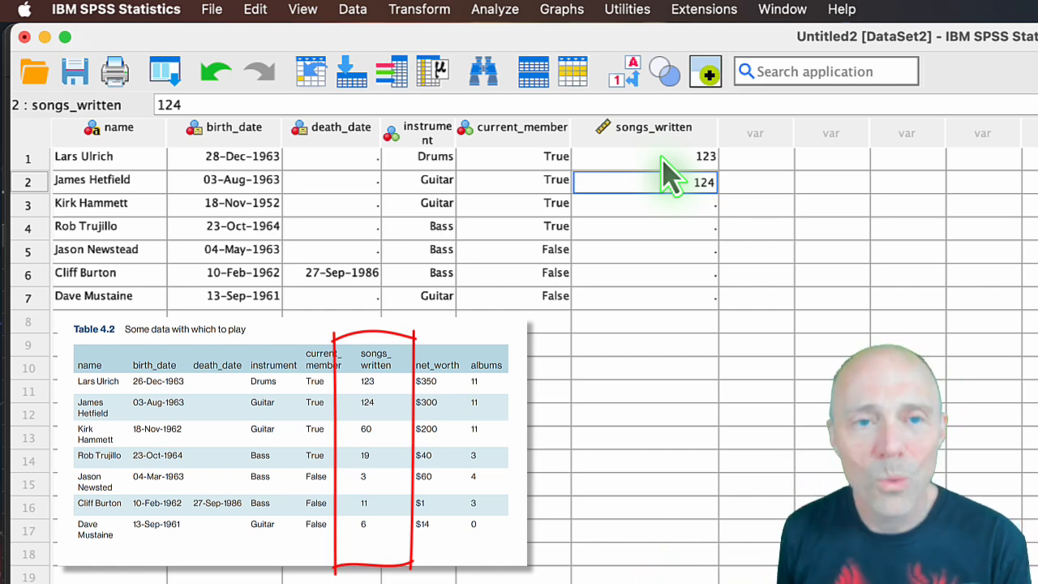
key(Return)
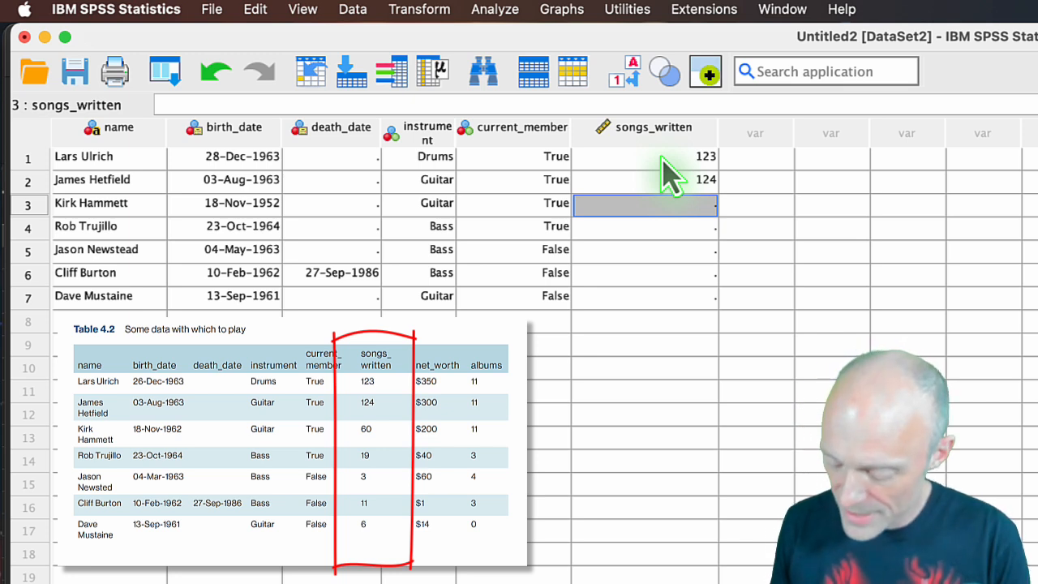
Enter the songs_written values 60, 19, 3, 11 and 6 for the band members in rows 3 to 7.
text(60)
key(Return)
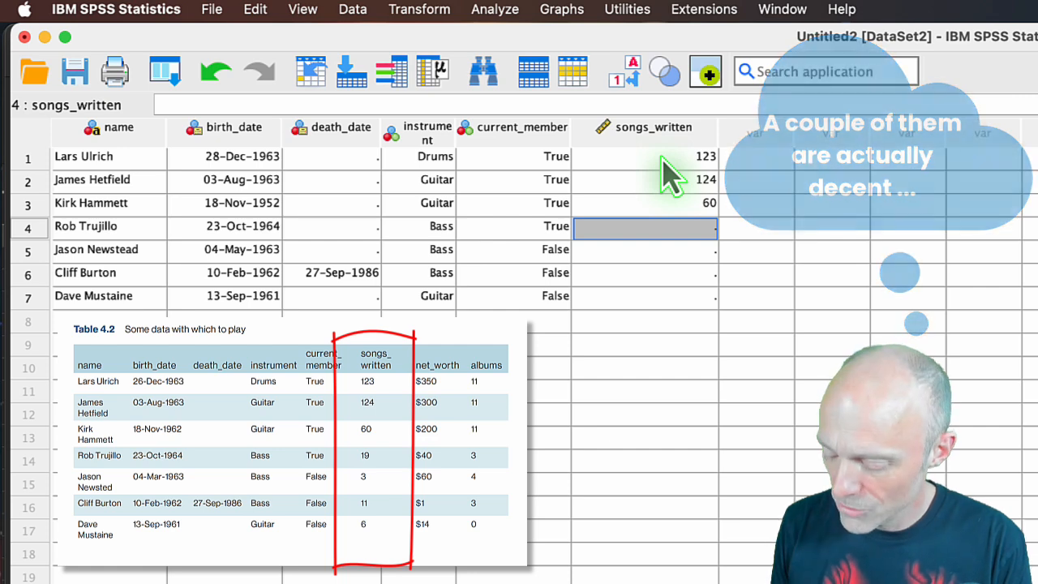
text(19)
key(Return)
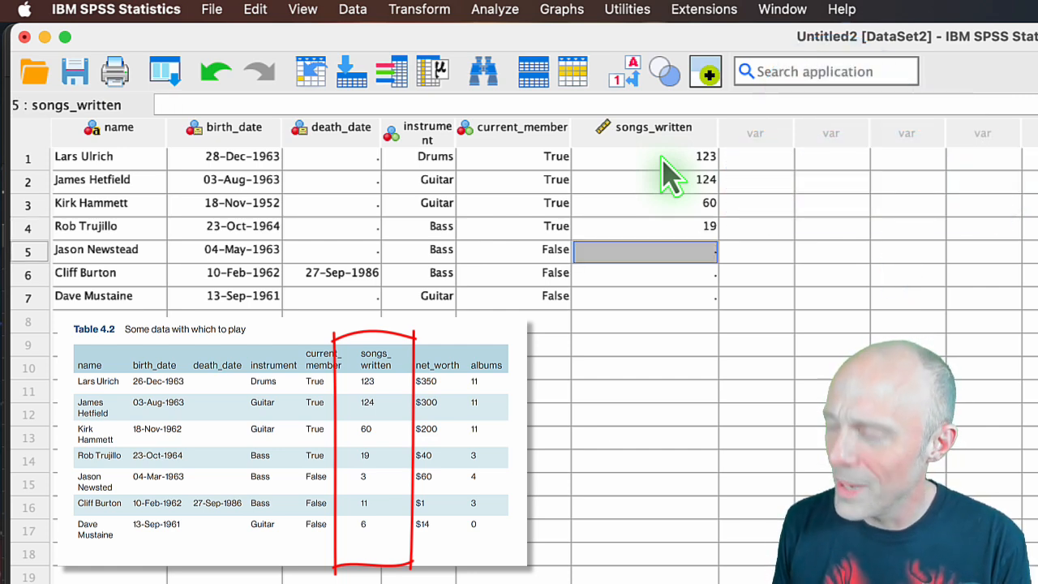
text(3)
key(Return)
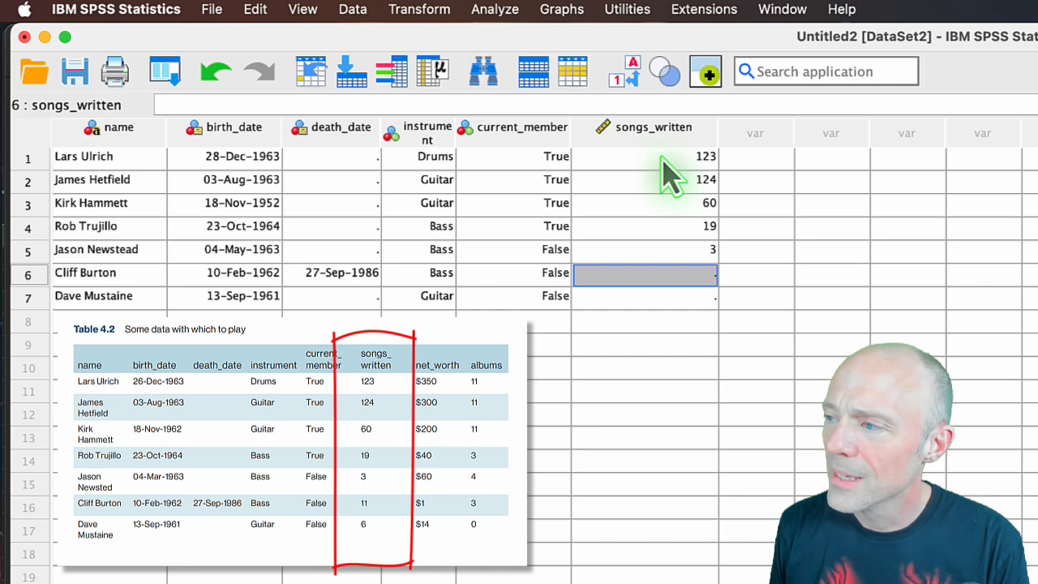
text(11)
key(Return)
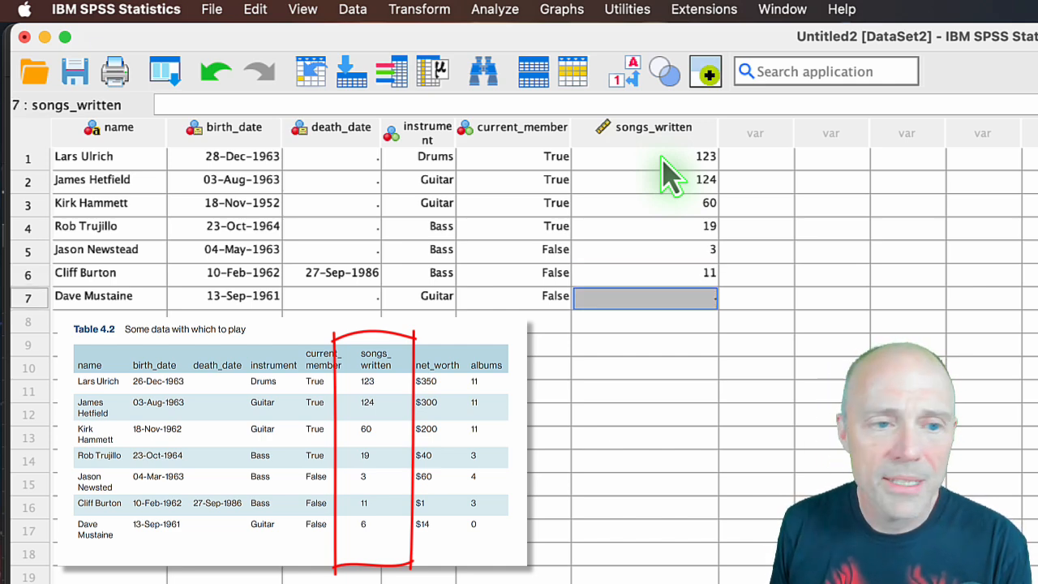
text(6)
key(Return)
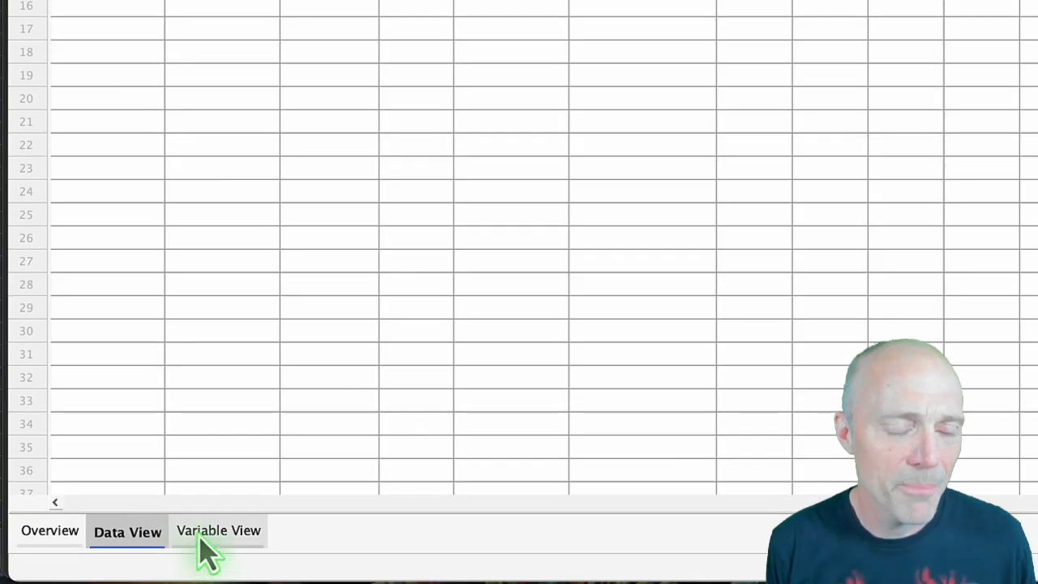
Return to the variable definitions and add a seventh variable named net_worth below songs_written.
click(199, 538)
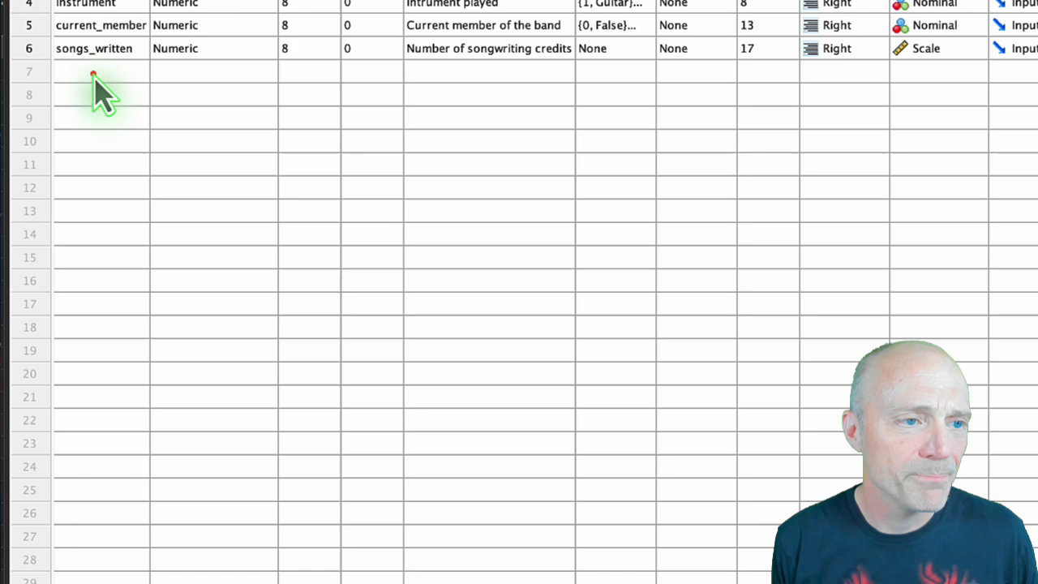
click(94, 73)
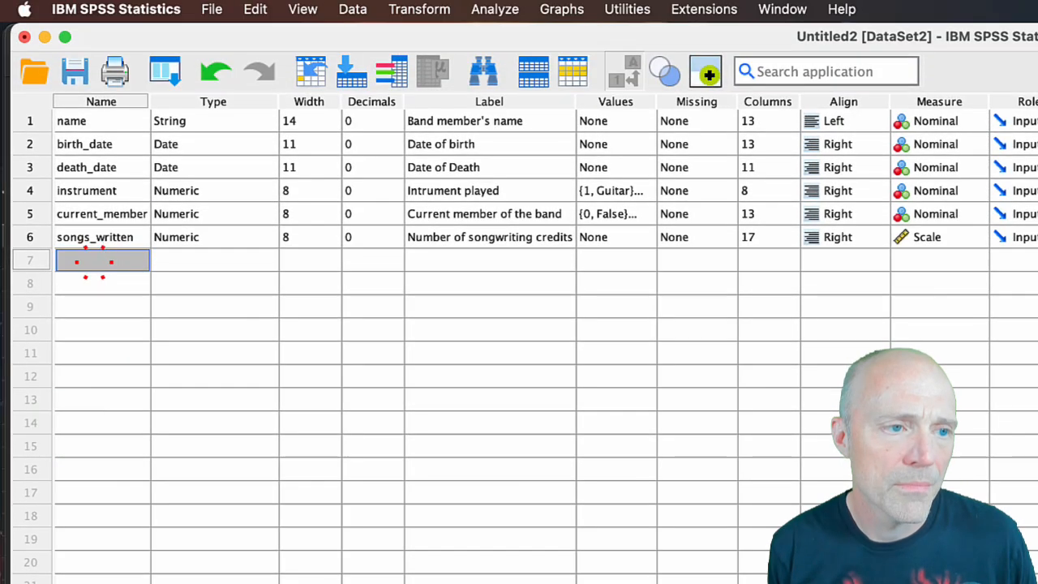
click(92, 73)
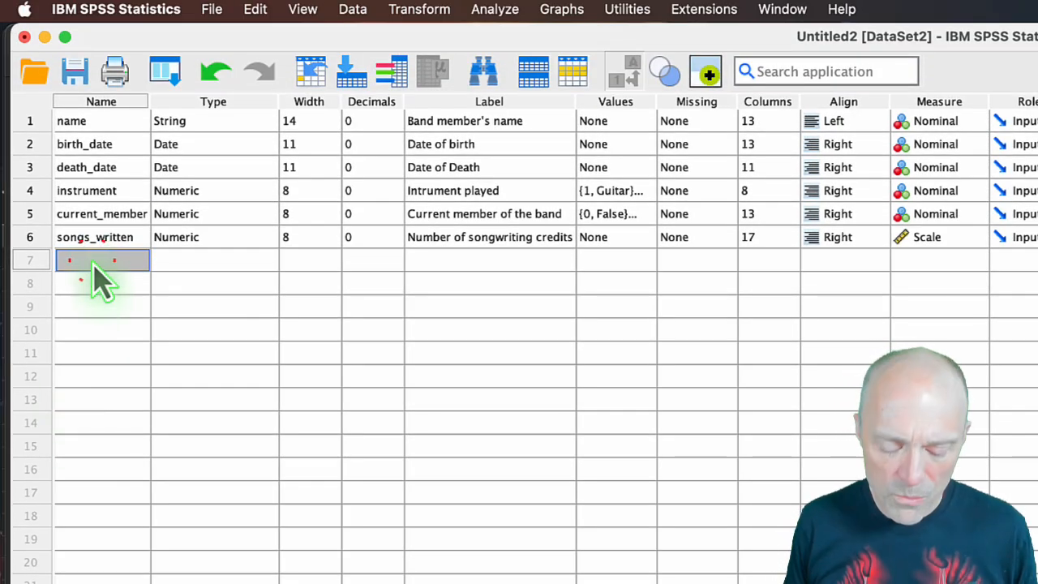
text(net_worth)
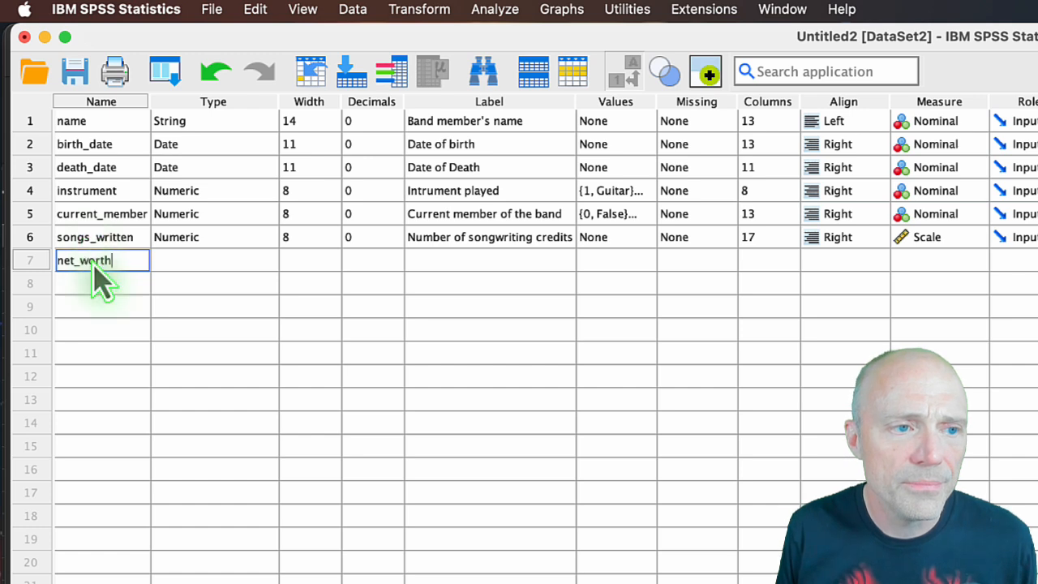
key(Return)
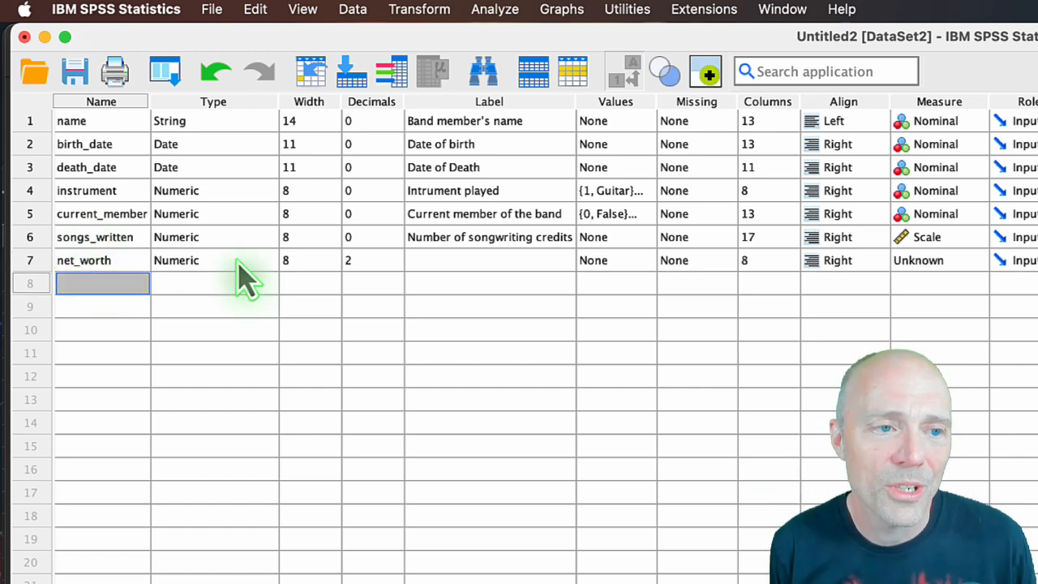
Compare the samples of the custom currency formats for net_worth and set its variable type to custom currency CCA.
click(267, 269)
click(266, 269)
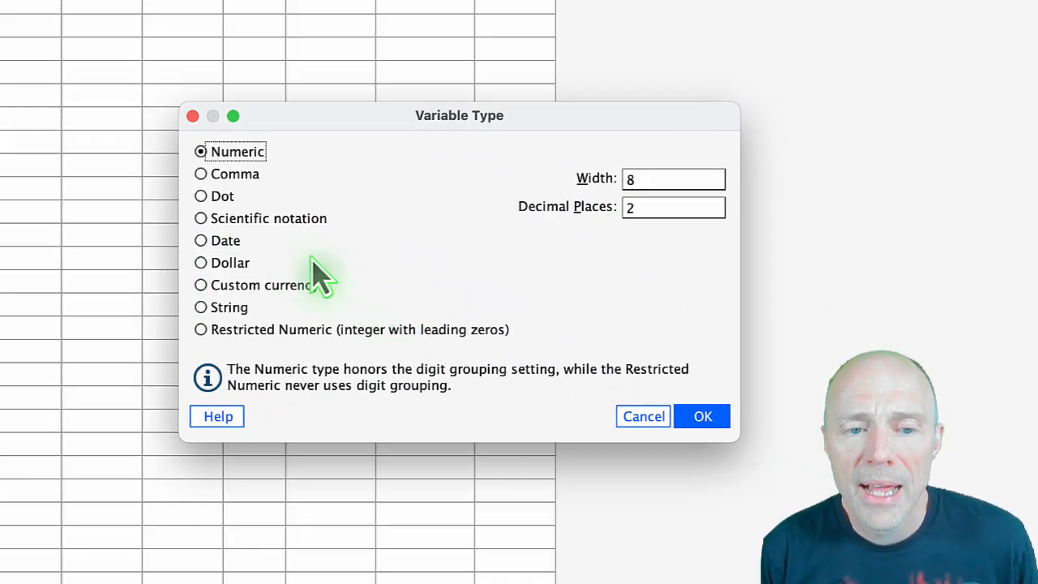
click(202, 266)
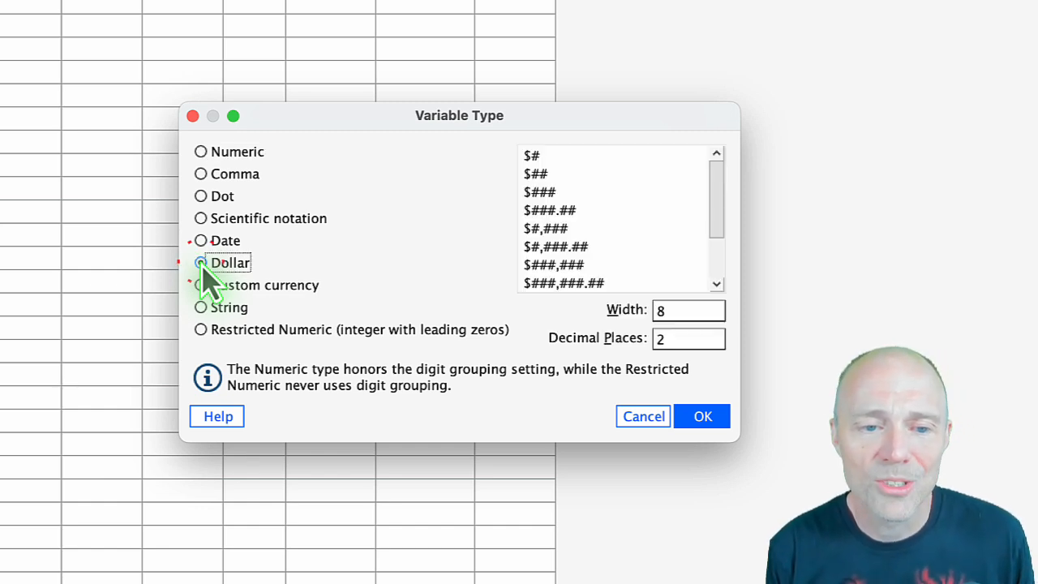
click(201, 287)
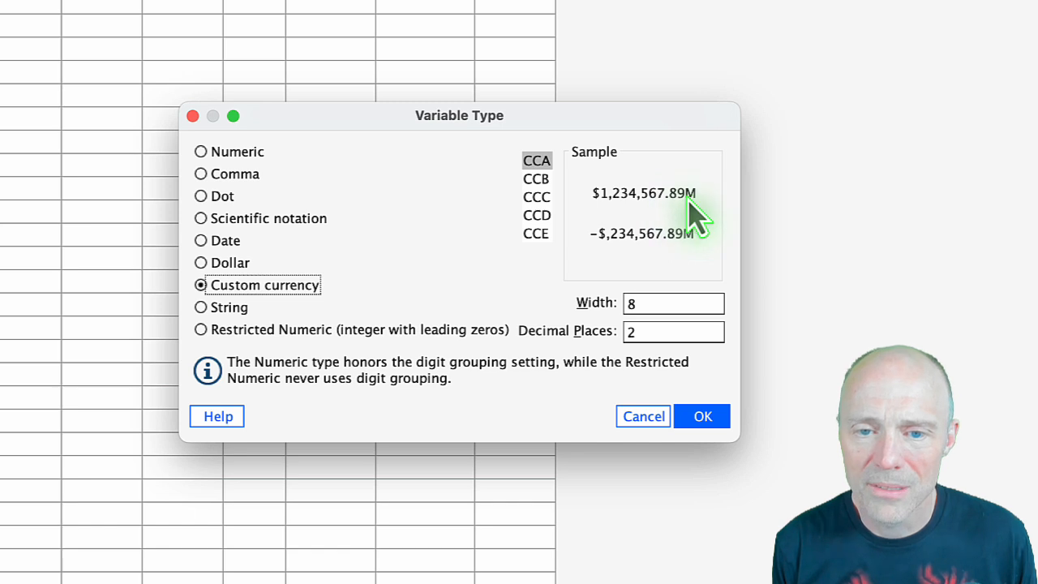
click(535, 179)
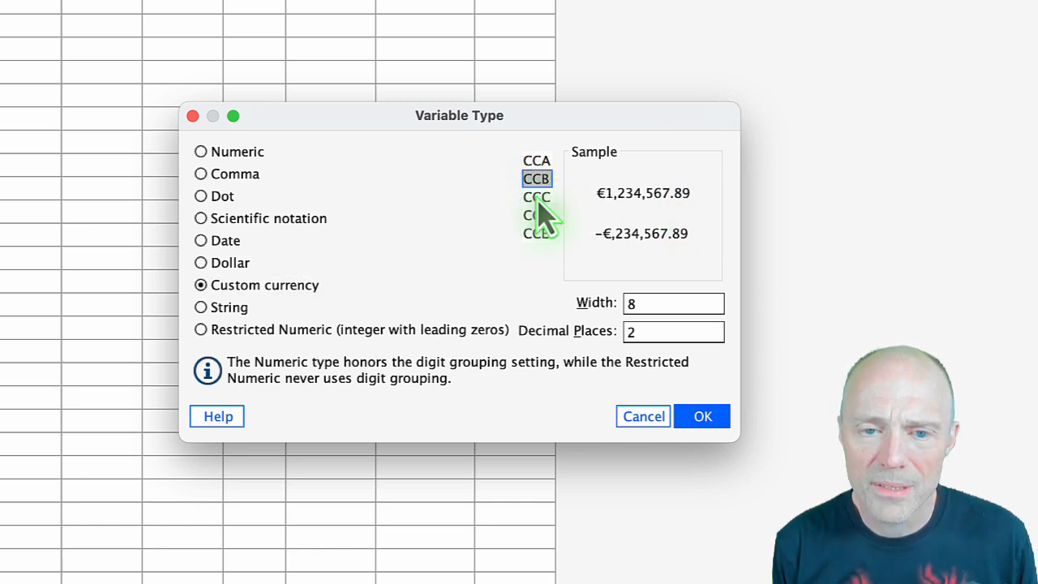
click(537, 198)
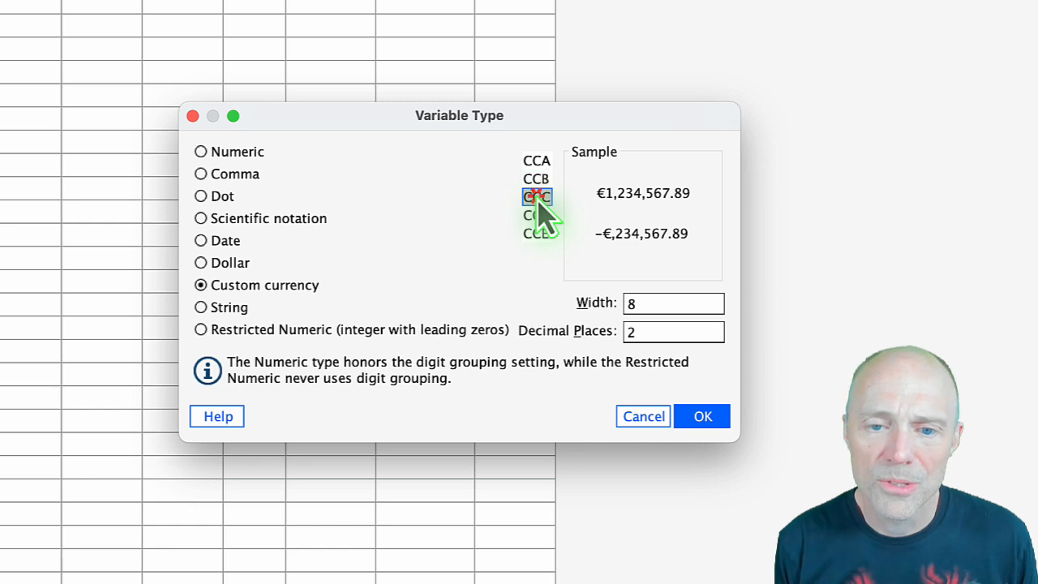
click(538, 215)
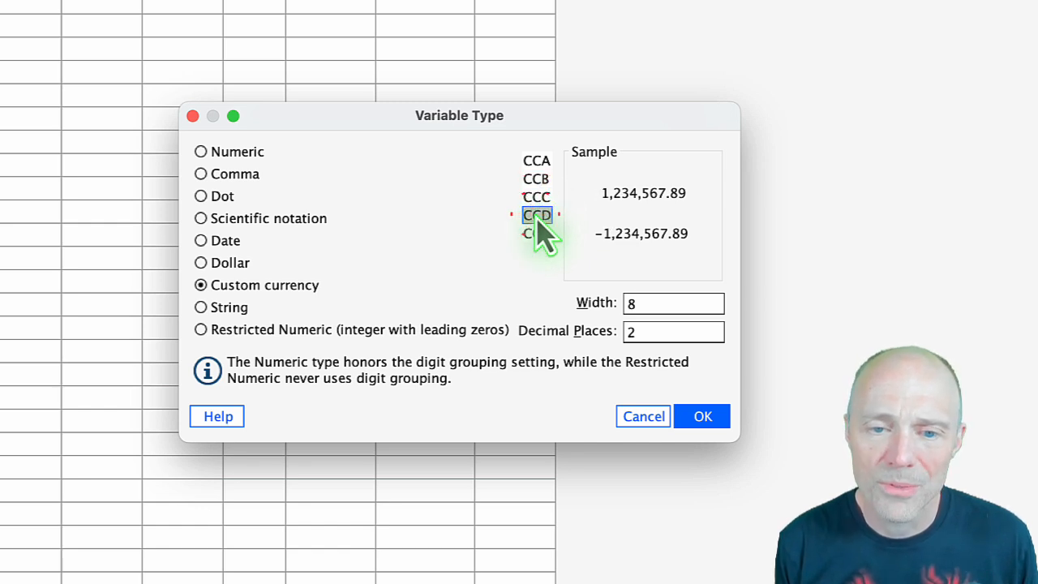
click(536, 235)
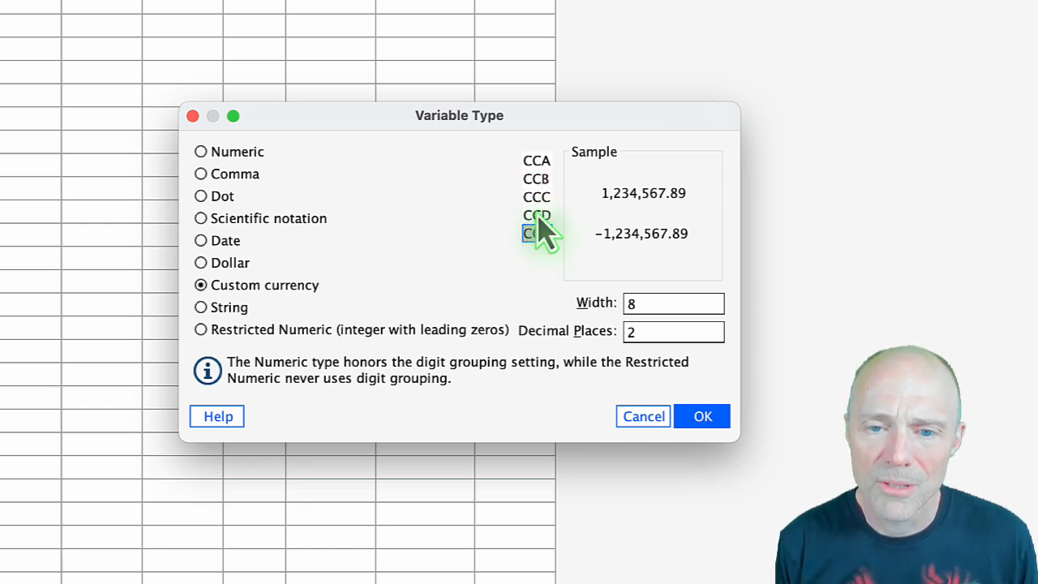
click(537, 160)
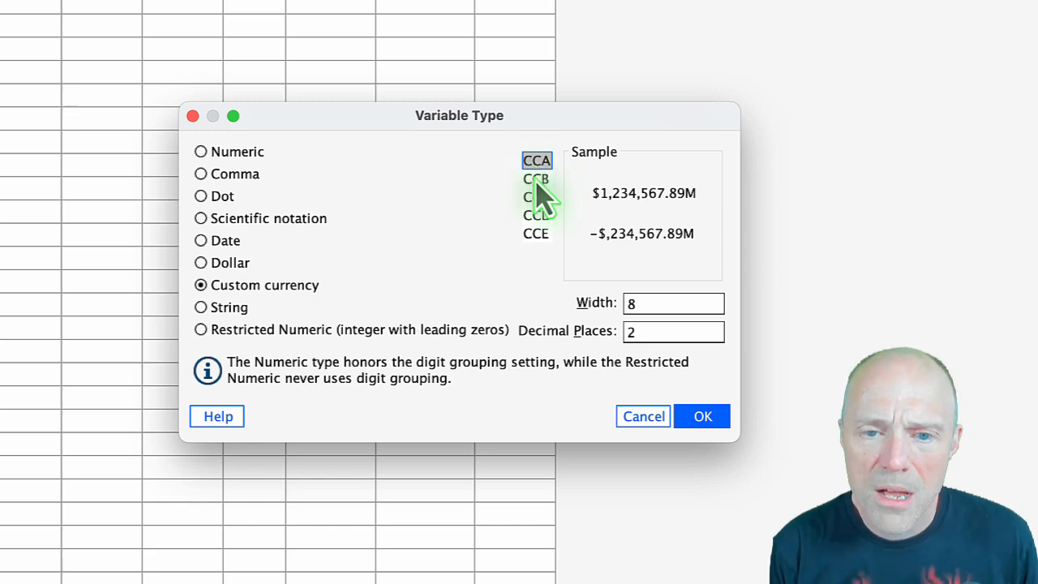
click(702, 418)
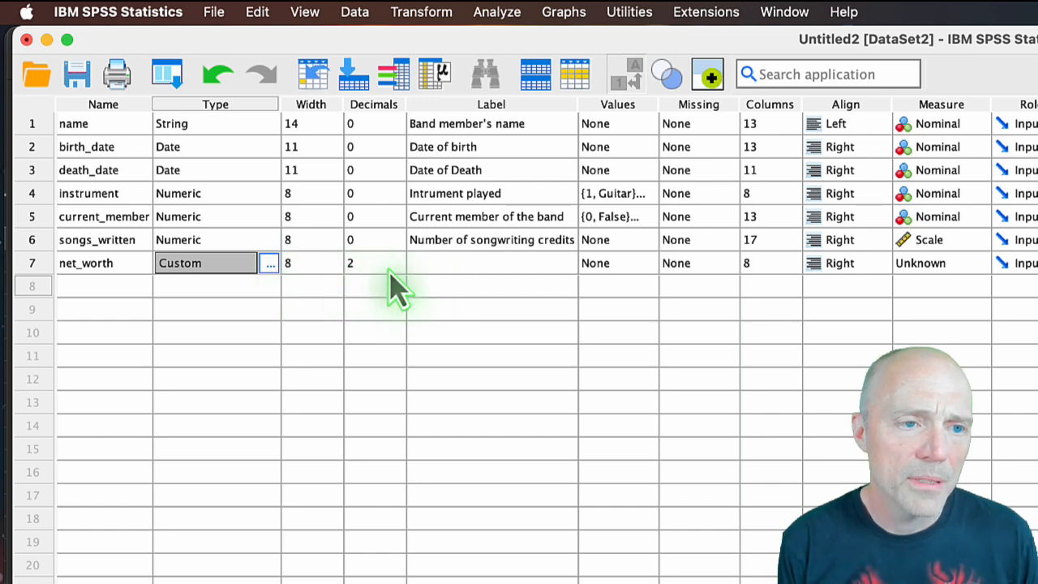
Set the number of decimals for net_worth to 0.
click(397, 270)
click(397, 268)
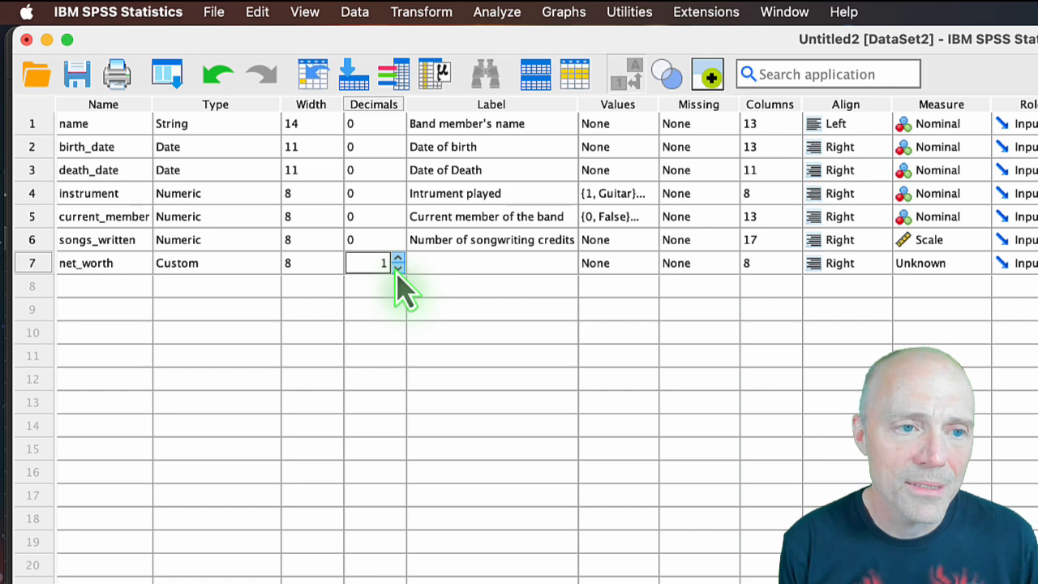
click(397, 268)
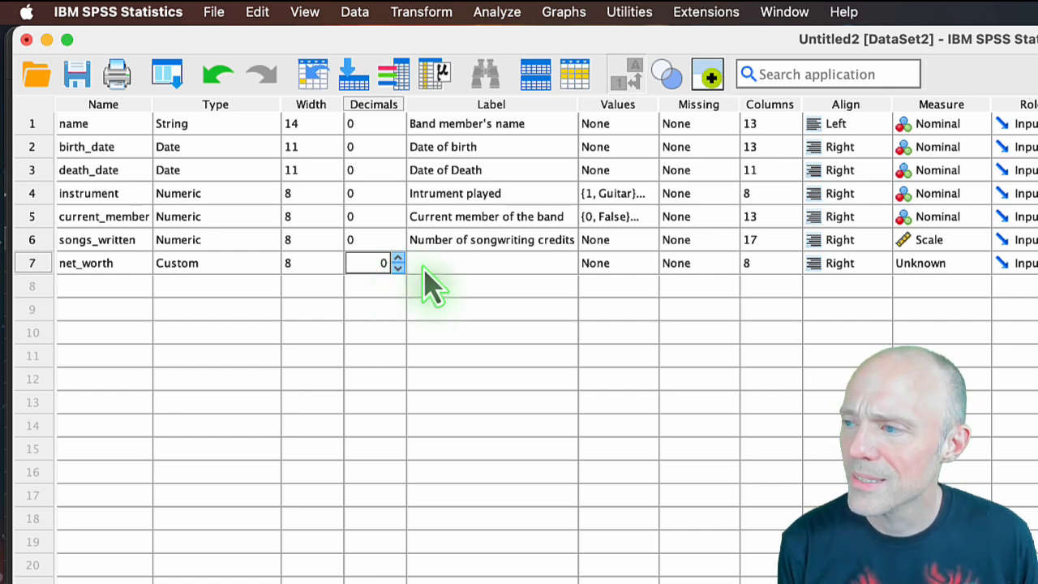
Give net_worth the label "Net worth ($Million)".
click(432, 266)
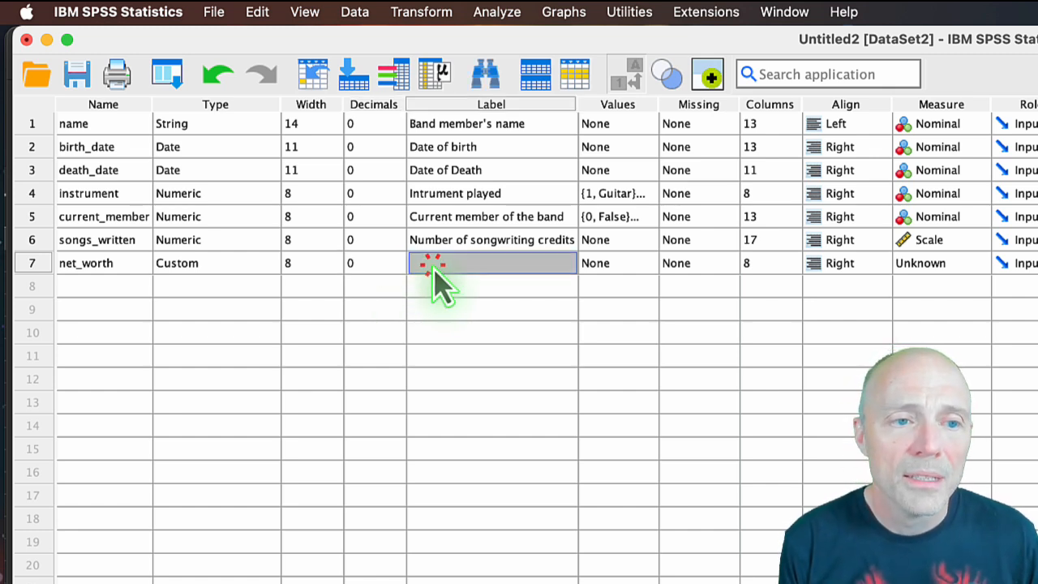
text(et worth)
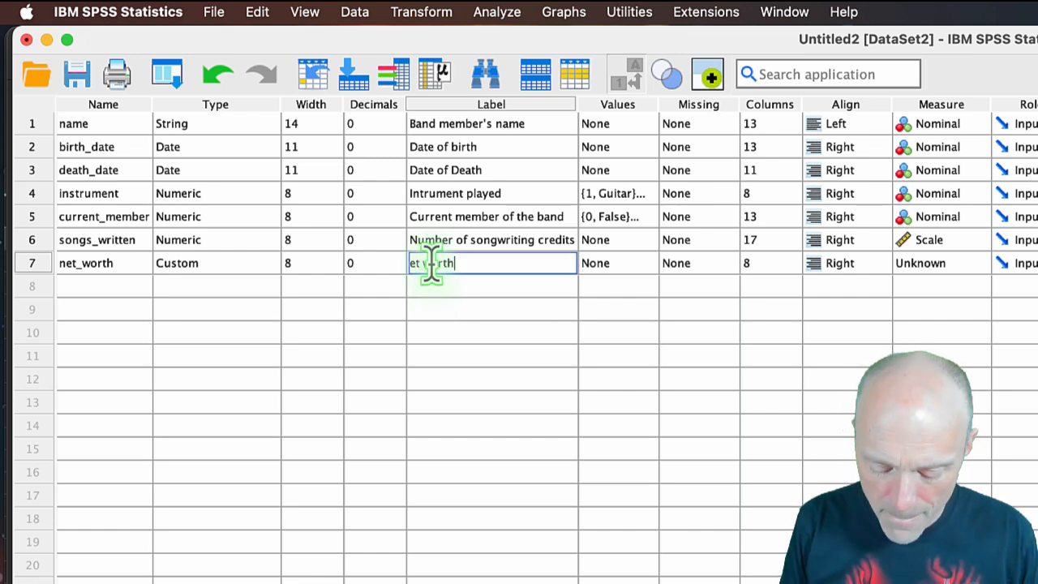
key(Left)
key(Left)
key(Left)
key(Left)
key(Left)
key(Left)
key(Left)
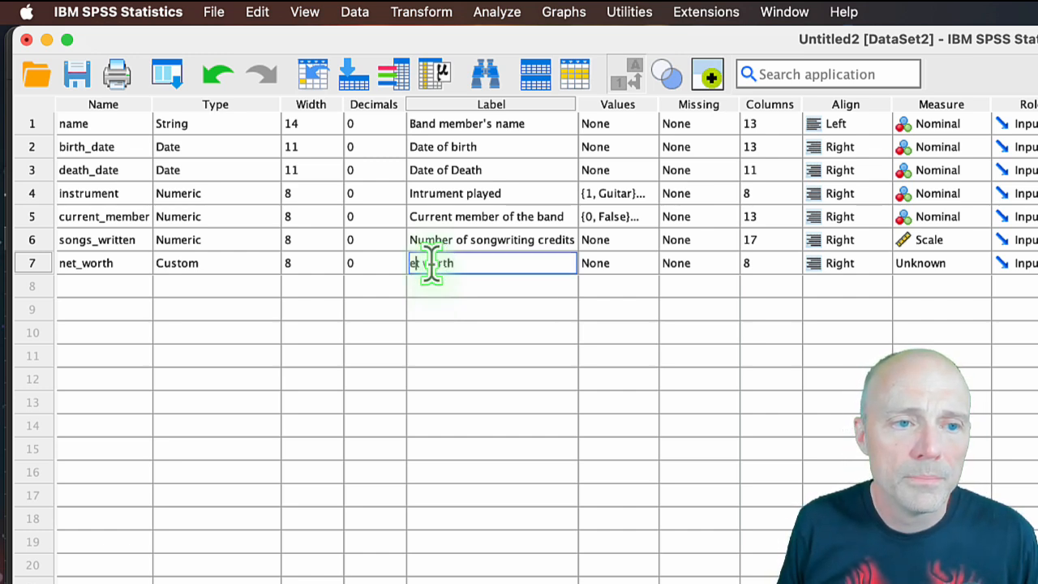
text(Net)
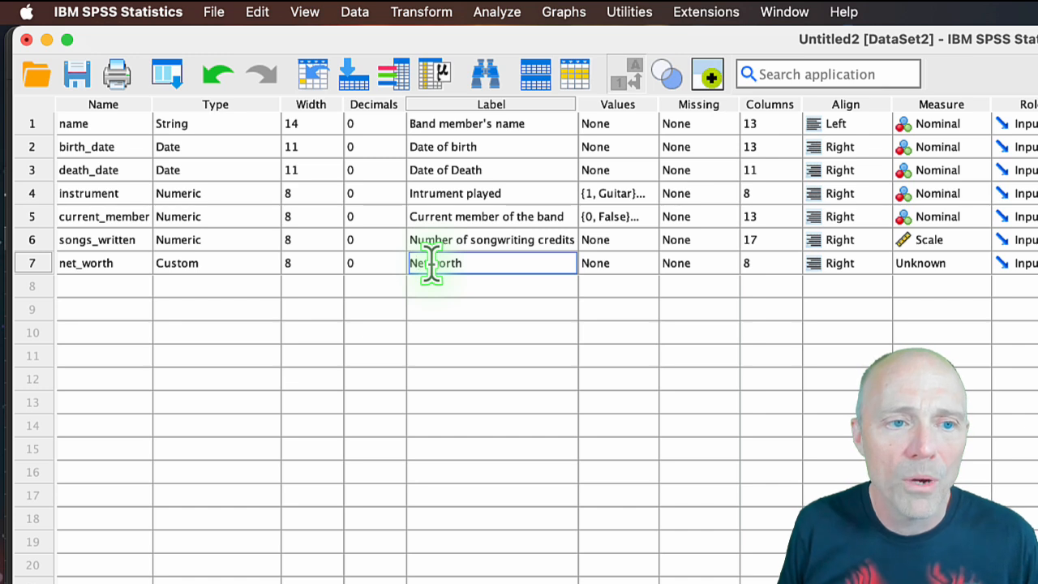
text( worth ($)
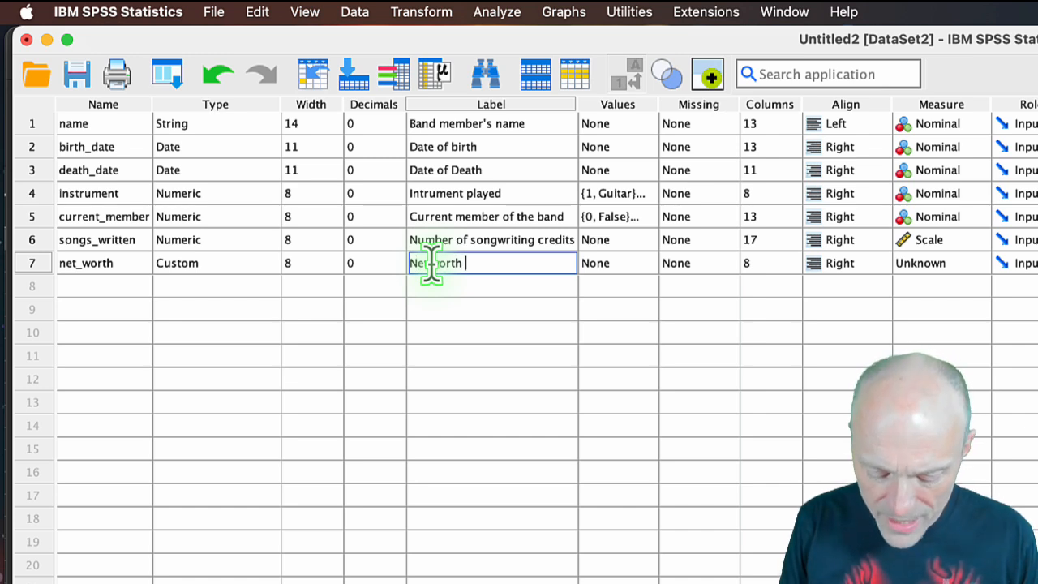
text(Milli)
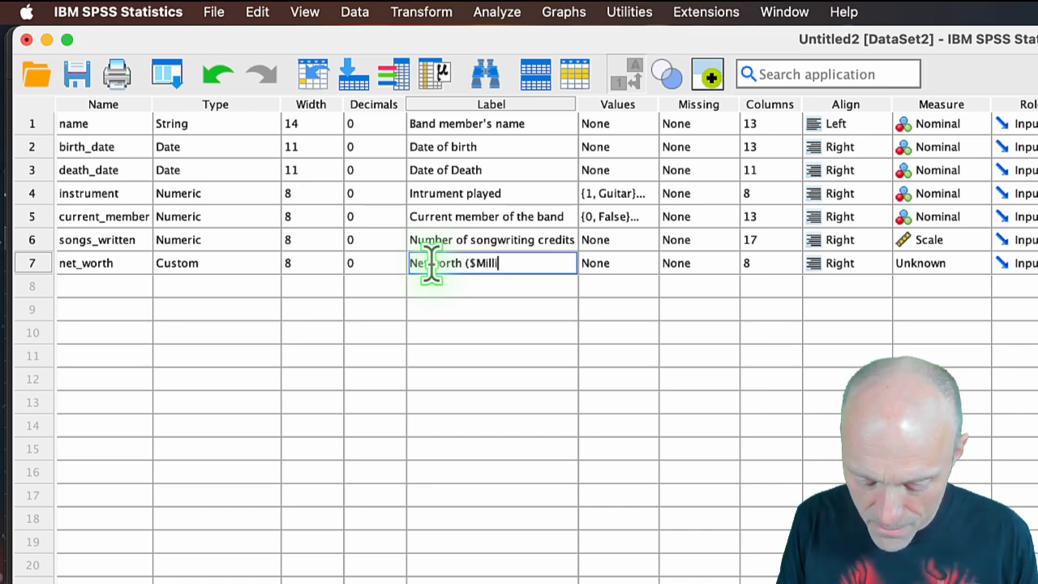
text(on))
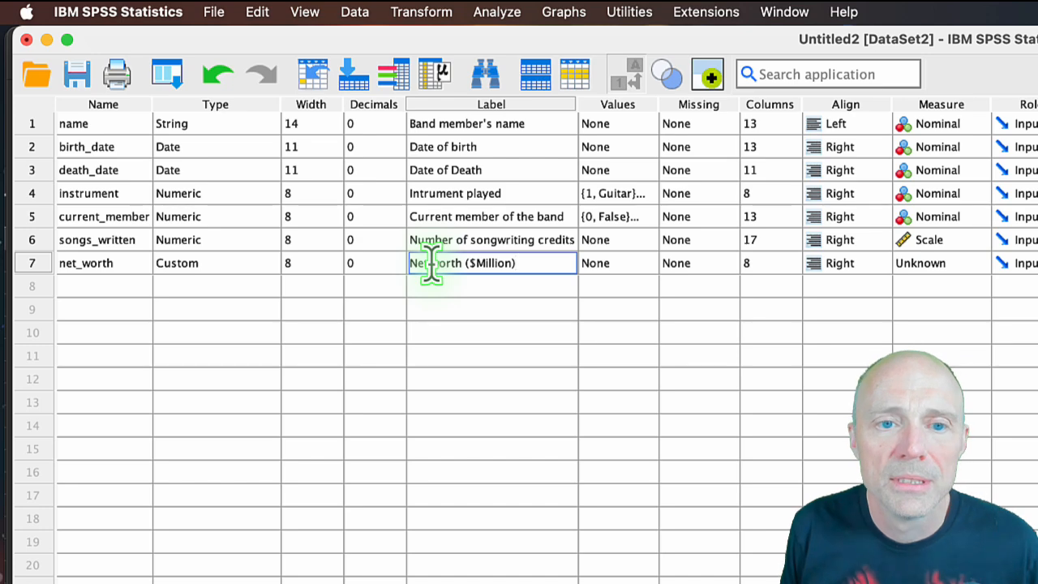
Set the measurement level of net_worth to Scale.
click(973, 265)
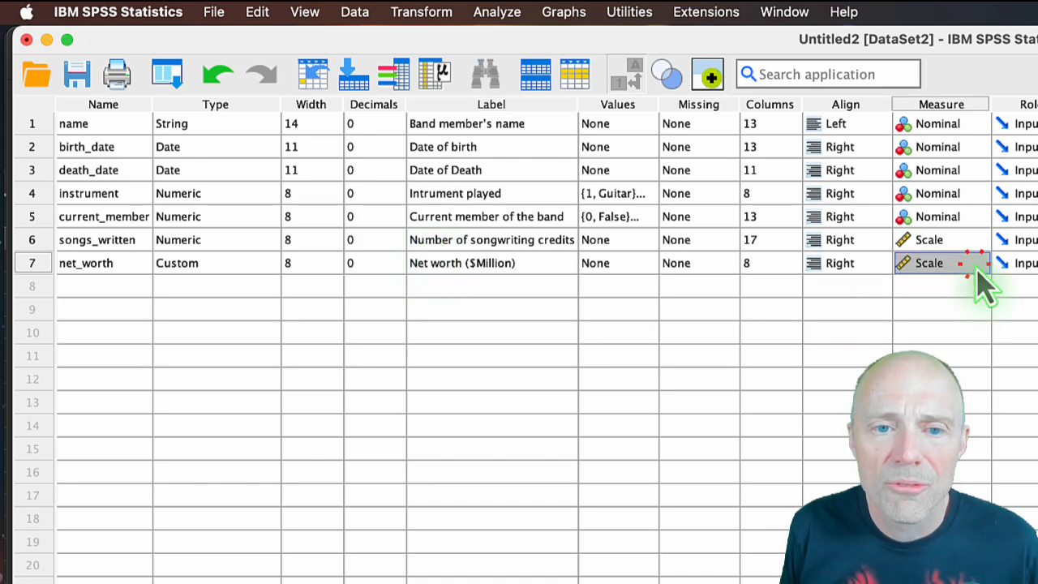
click(973, 264)
click(940, 284)
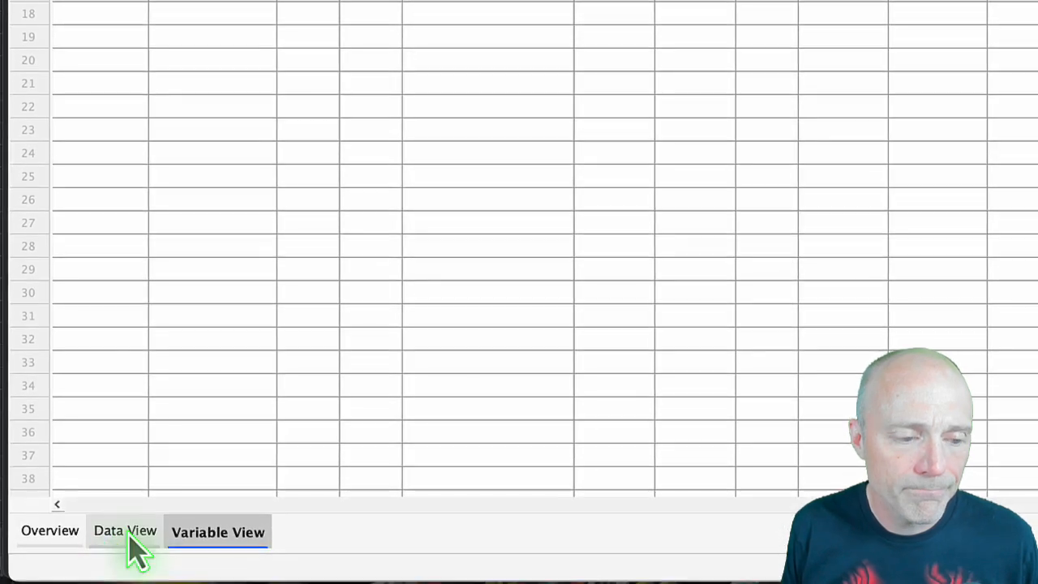
In the data, widen the net_worth column and enter 350, 300 and 200 for rows 1 to 3.
click(127, 531)
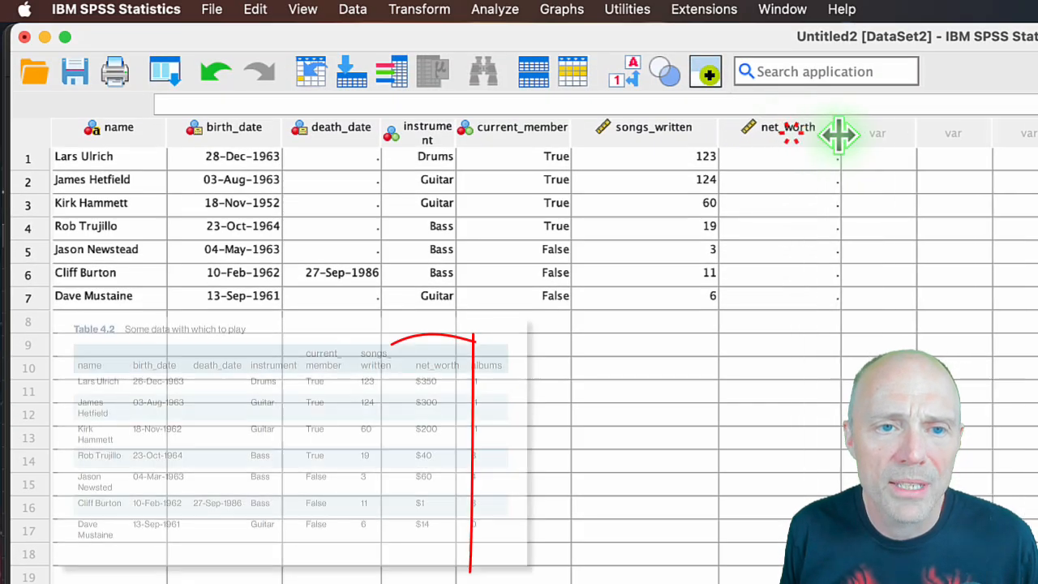
click(820, 167)
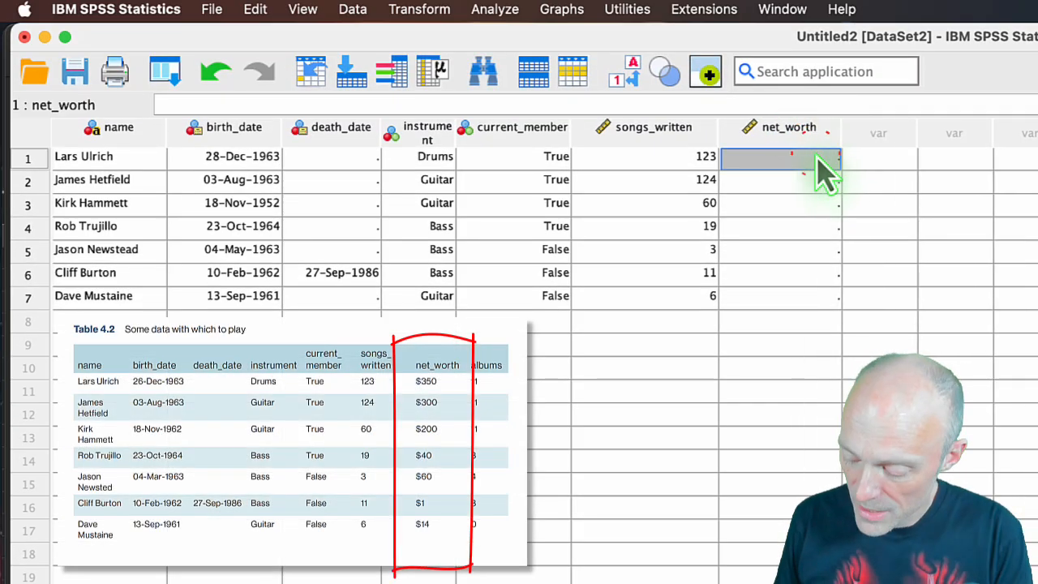
text(350)
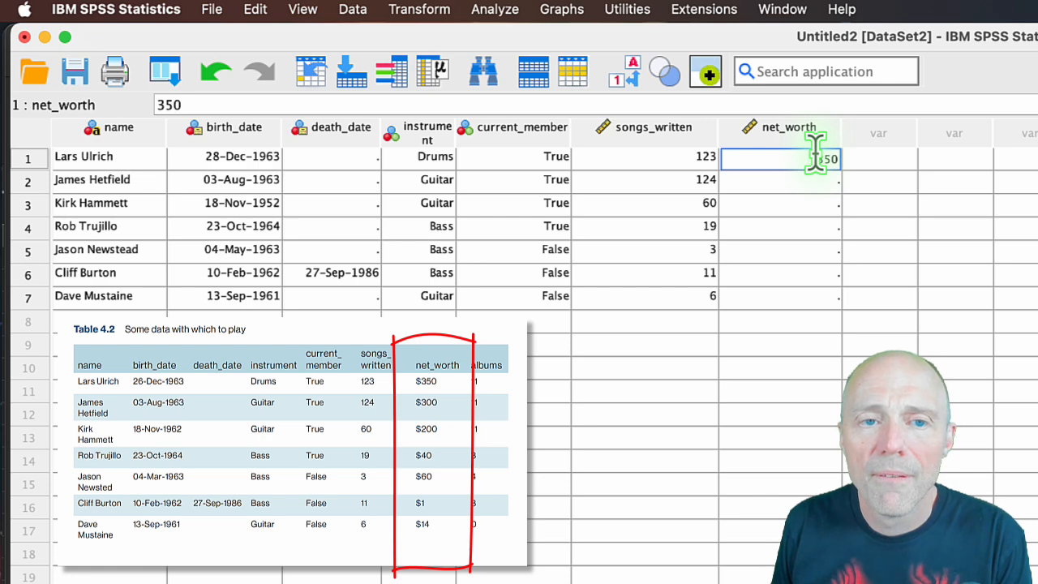
key(Return)
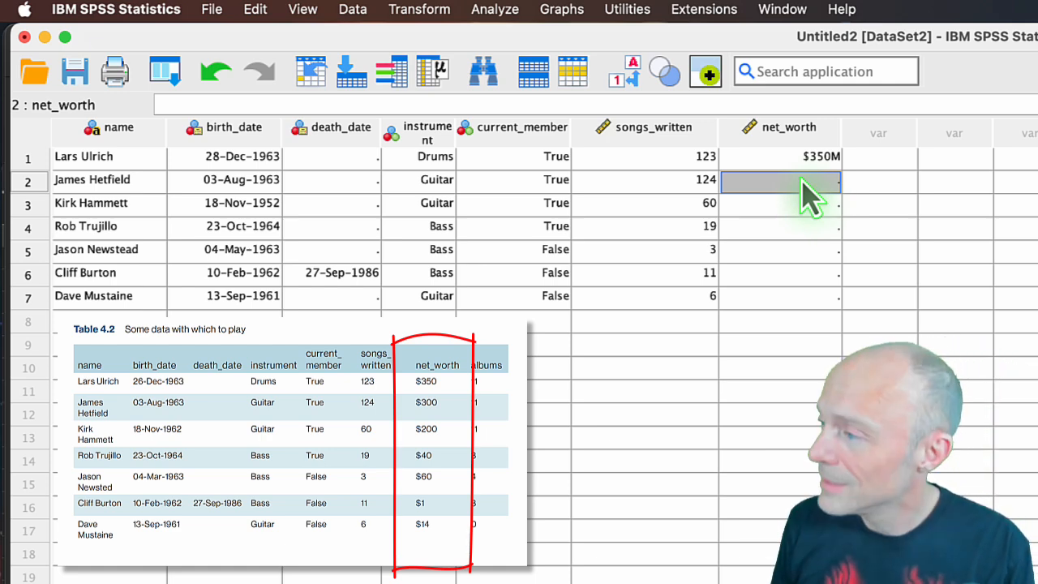
text(300)
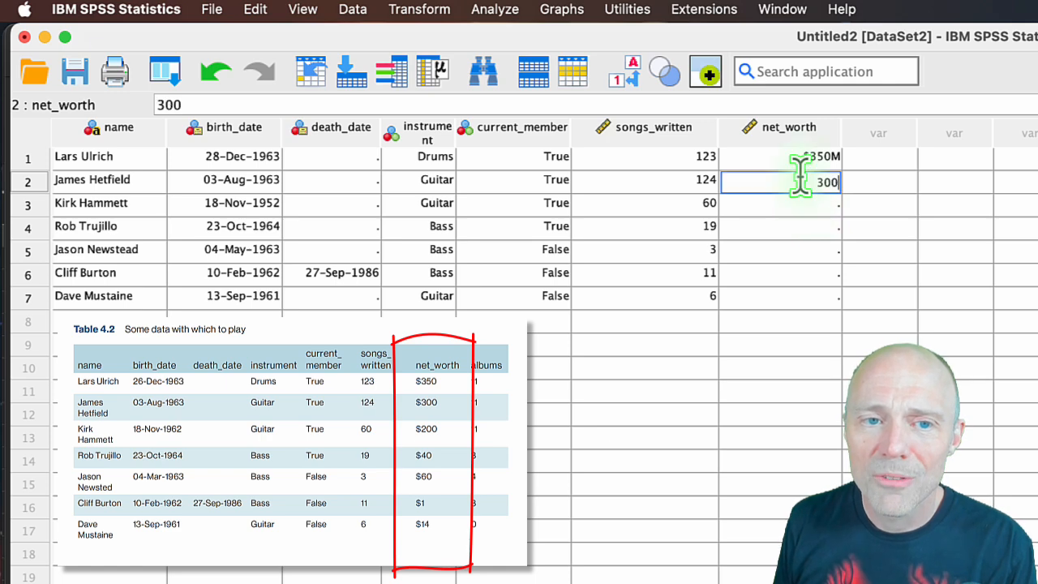
key(Return)
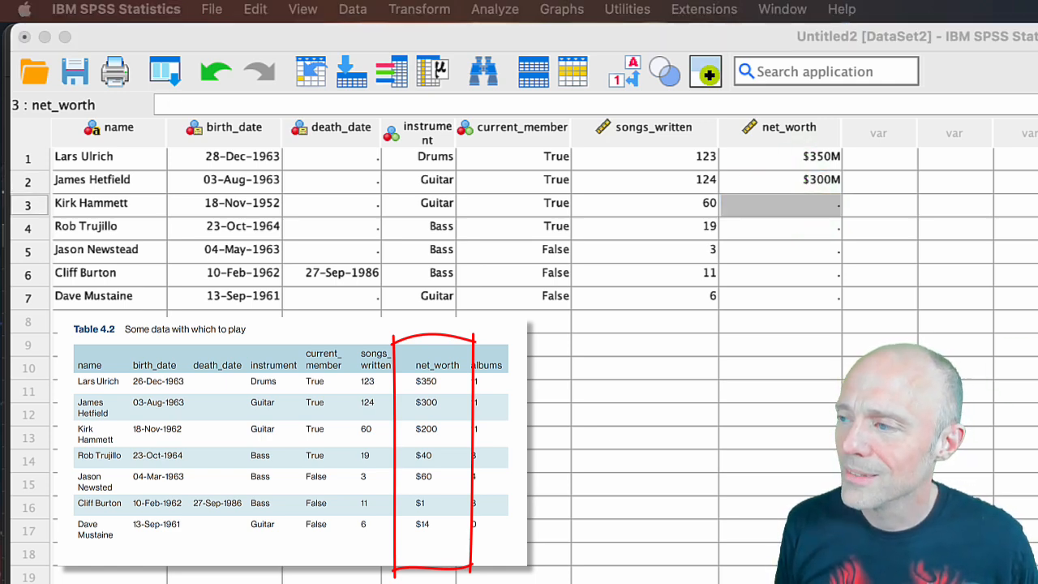
click(816, 205)
text(200)
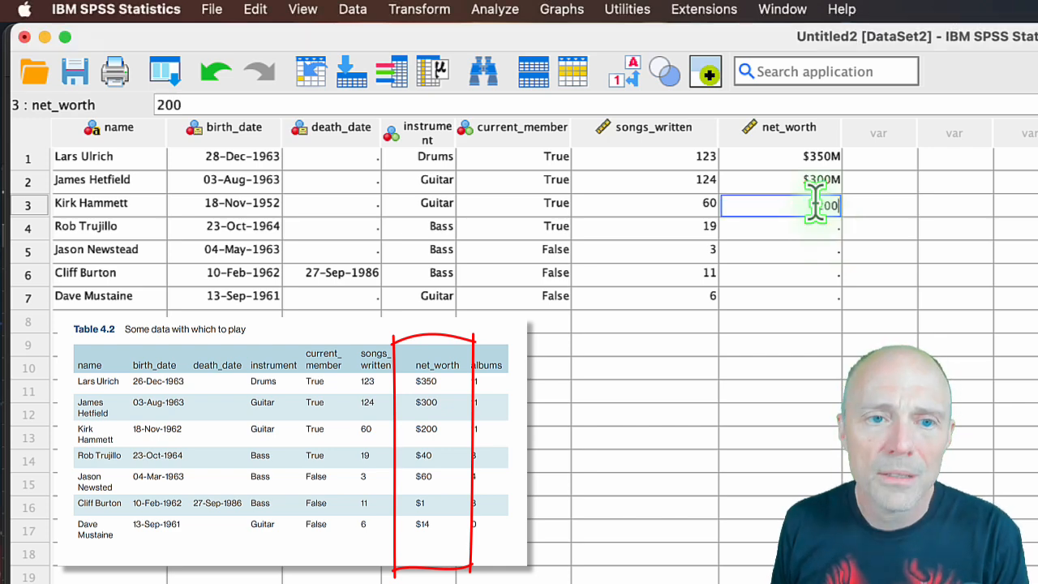
key(Return)
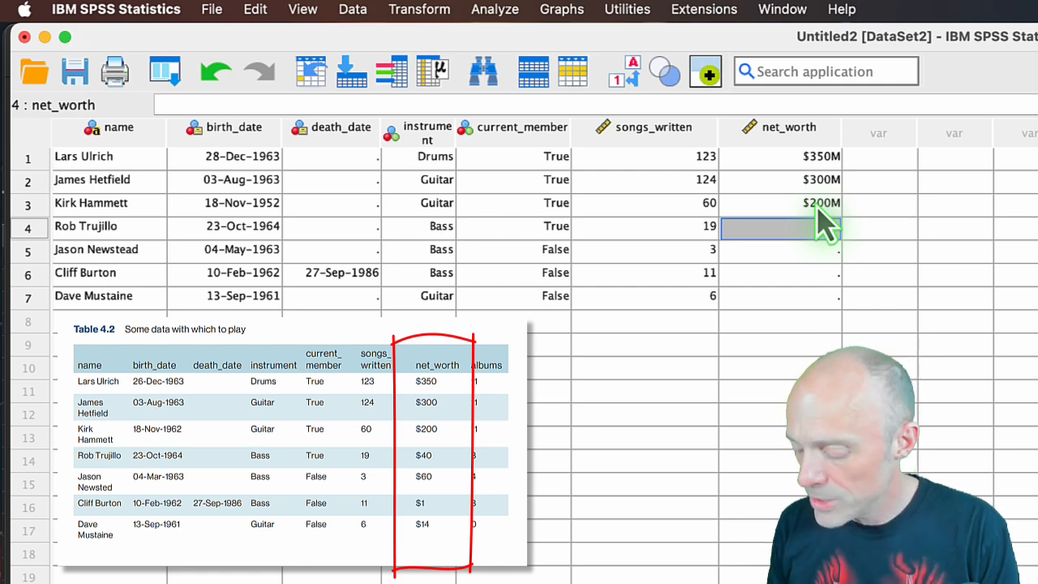
Enter the net_worth values 40, 60, 1 and 14 for rows 4 to 7.
text(40)
key(Return)
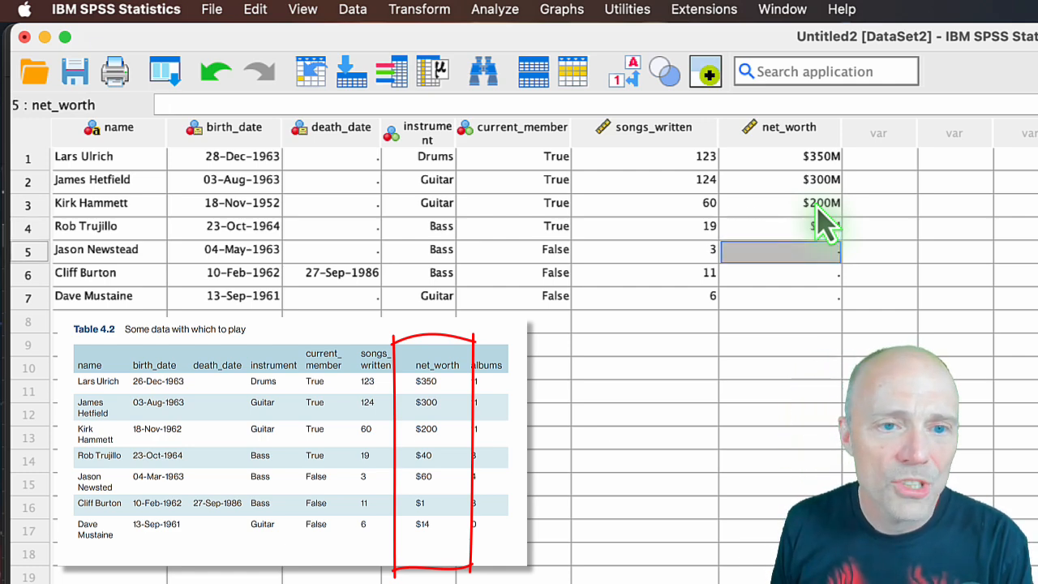
text(60)
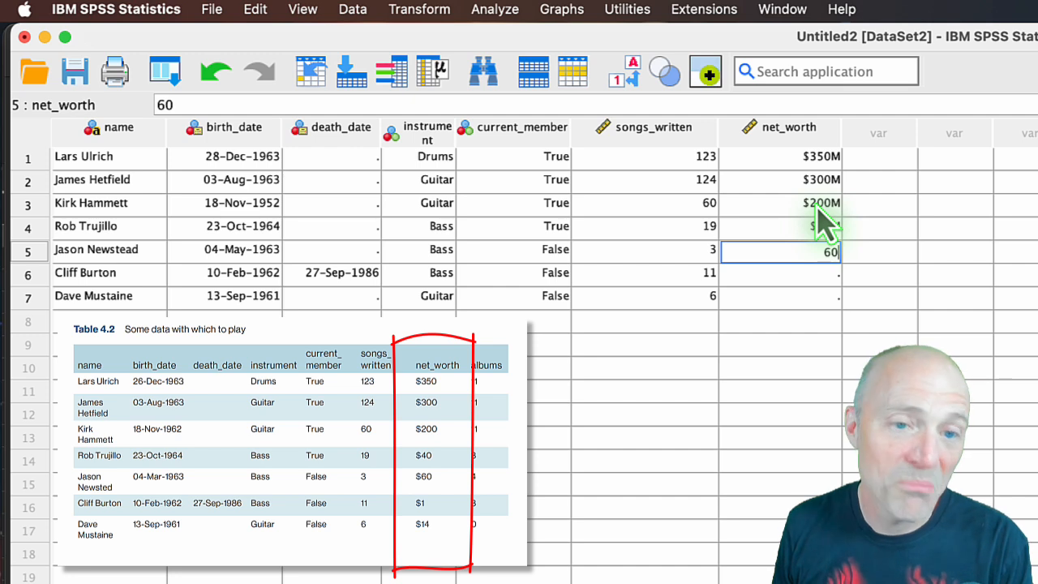
key(Return)
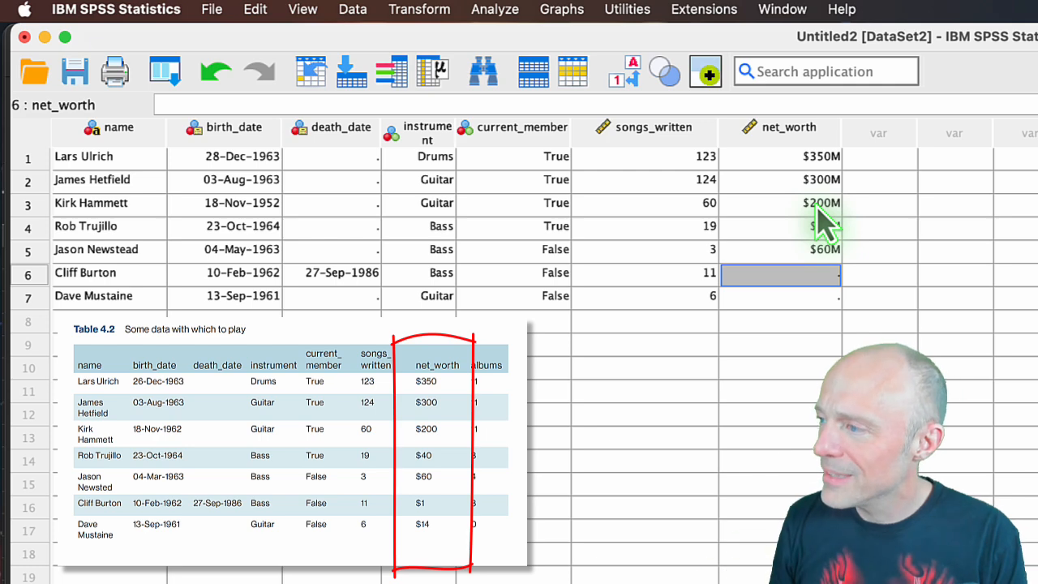
text(1)
key(Return)
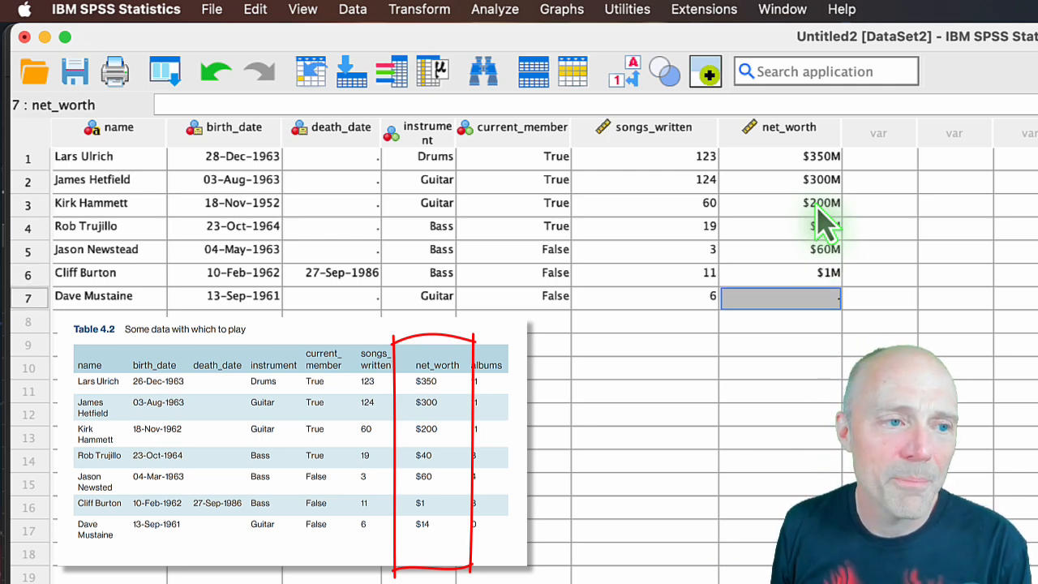
text(14)
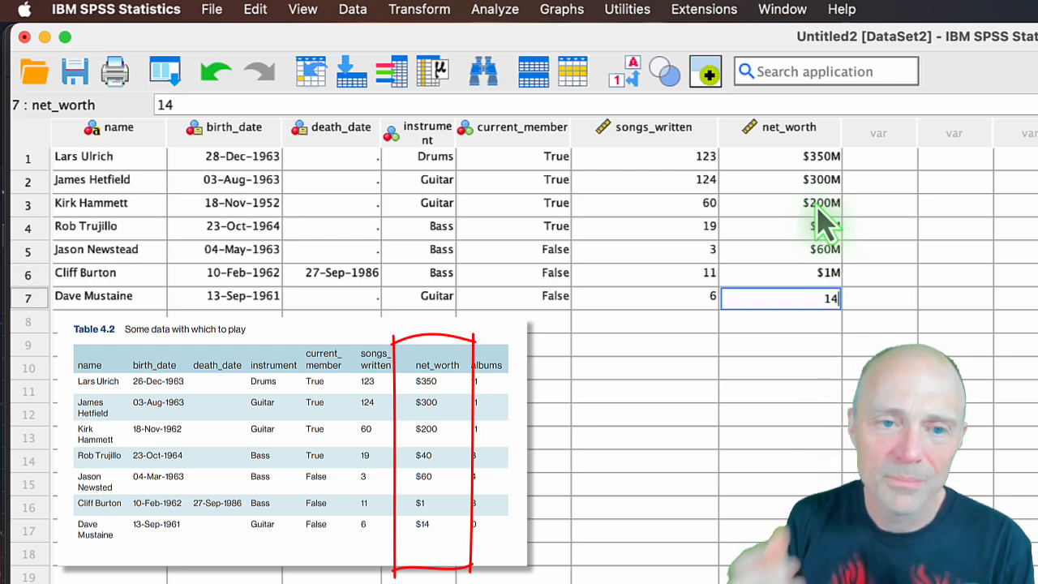
key(Return)
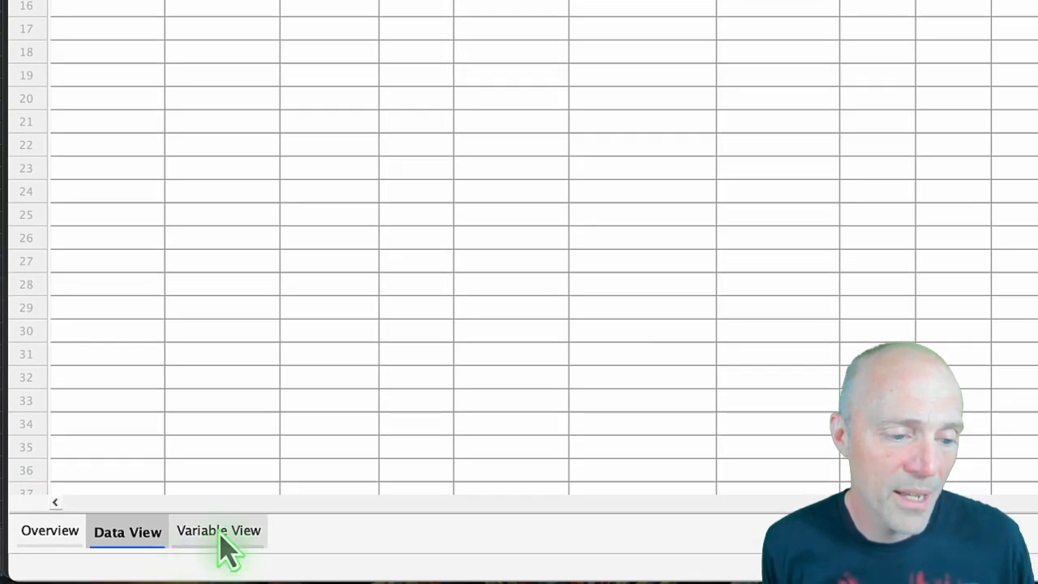
Return to the variable definitions and add an eighth variable named albums below net_worth.
click(219, 534)
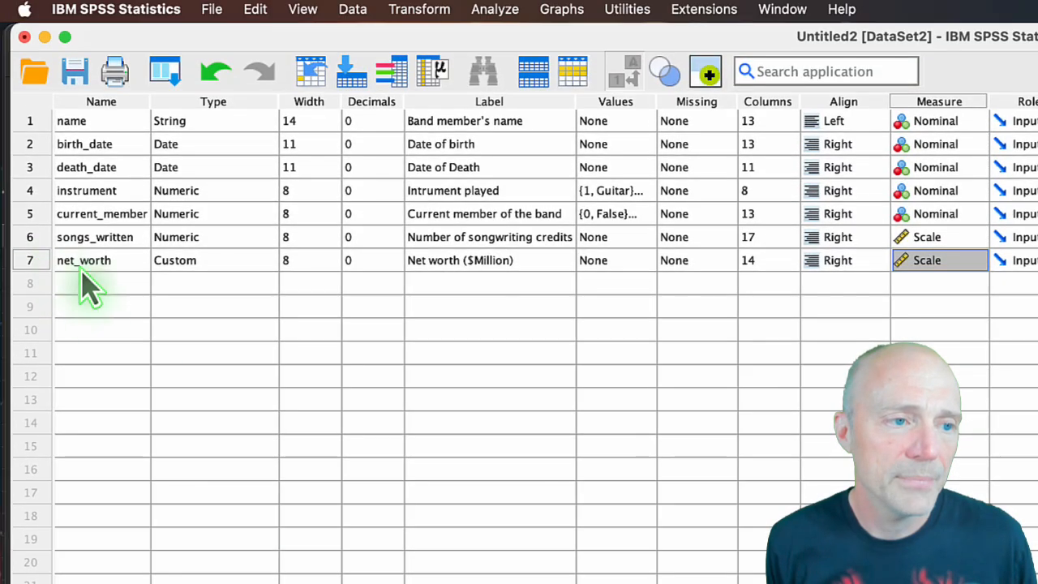
click(85, 286)
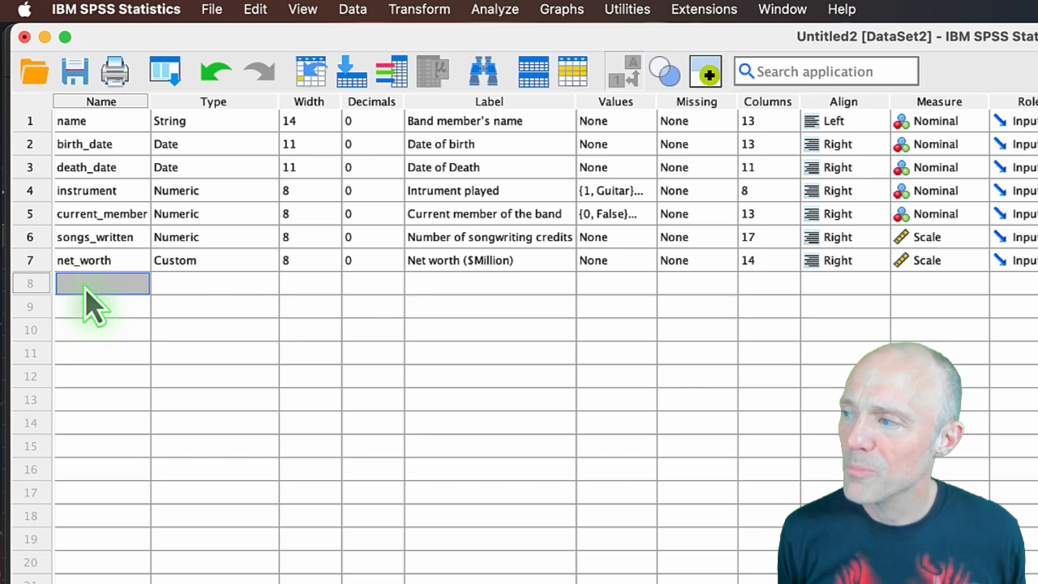
text(albums)
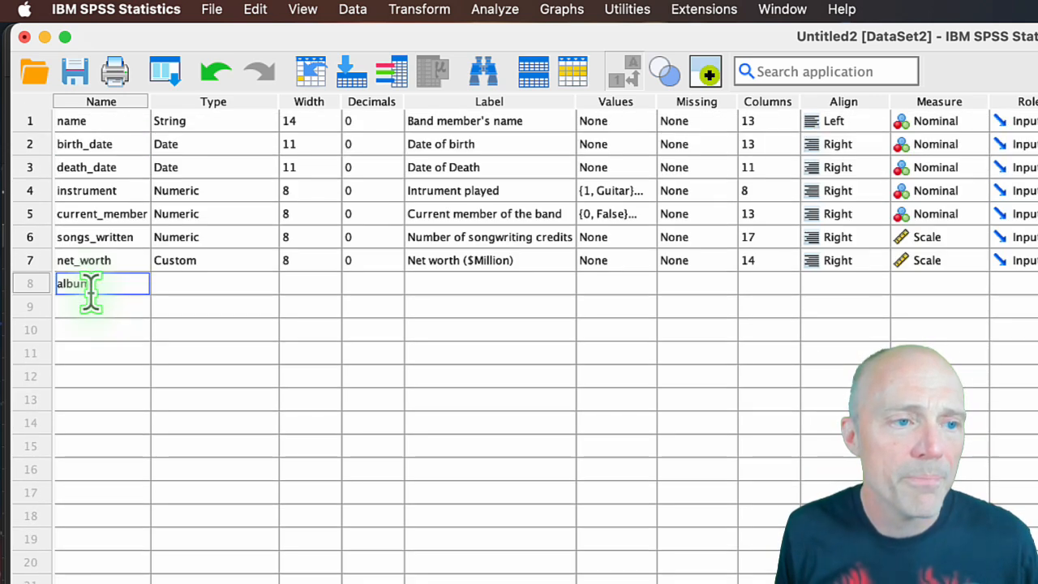
click(96, 306)
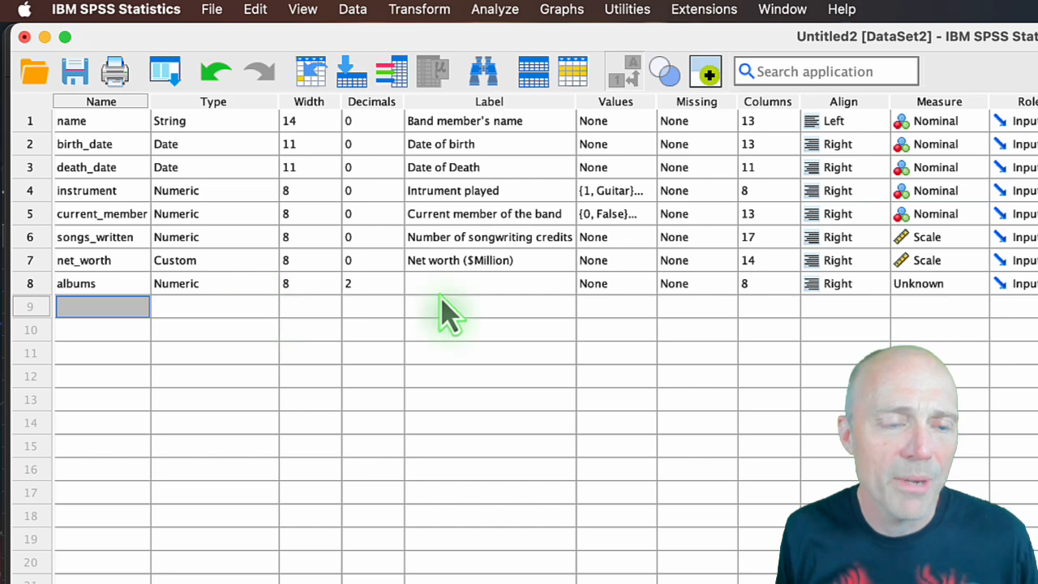
Set the number of decimals for albums to 0.
click(396, 287)
click(396, 279)
click(396, 287)
click(395, 288)
click(395, 288)
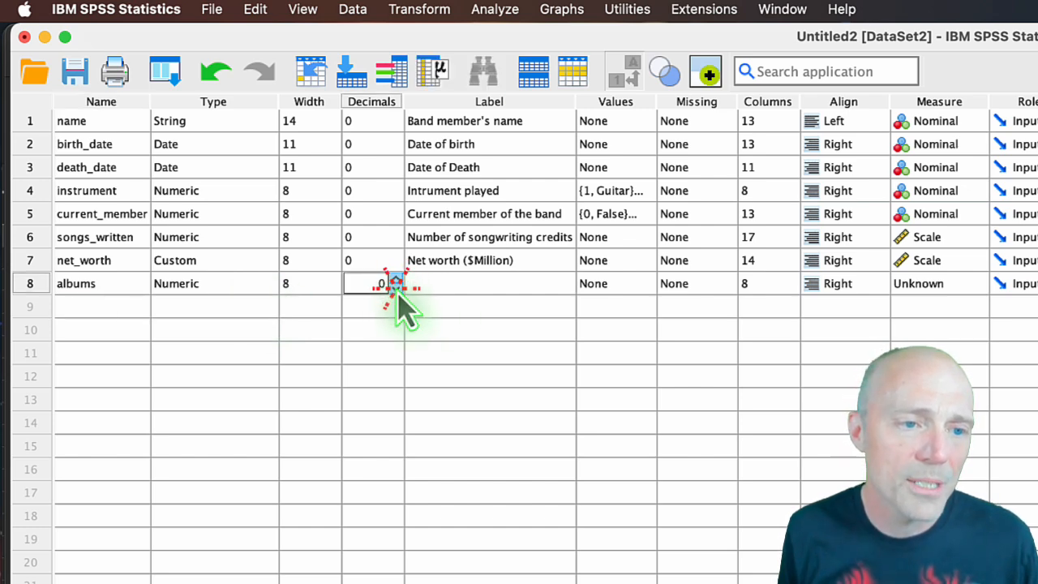
Give albums the label "Number of albums performed on" and set its measurement level to Scale.
click(430, 287)
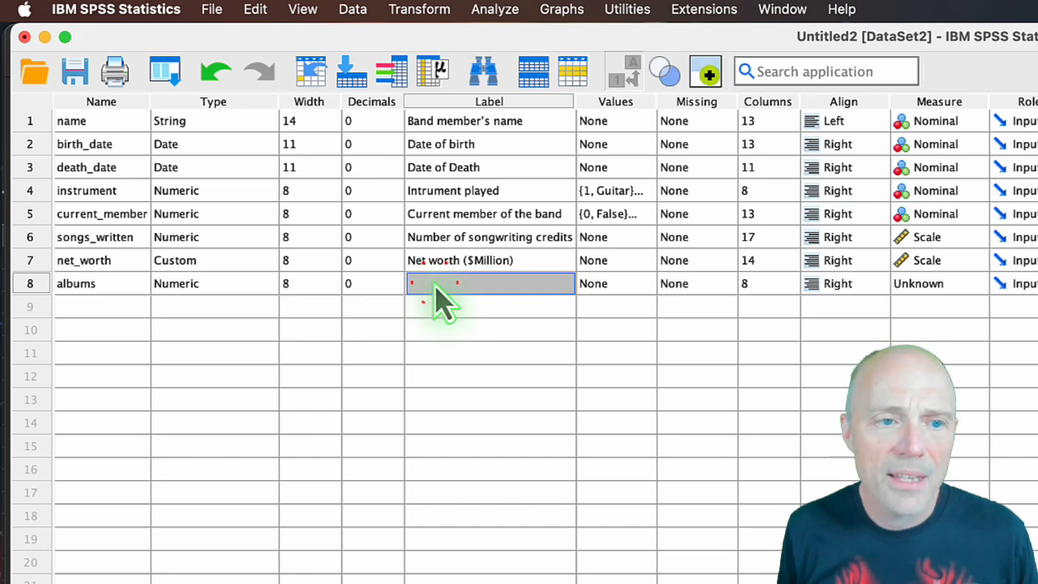
click(434, 285)
text(Number )
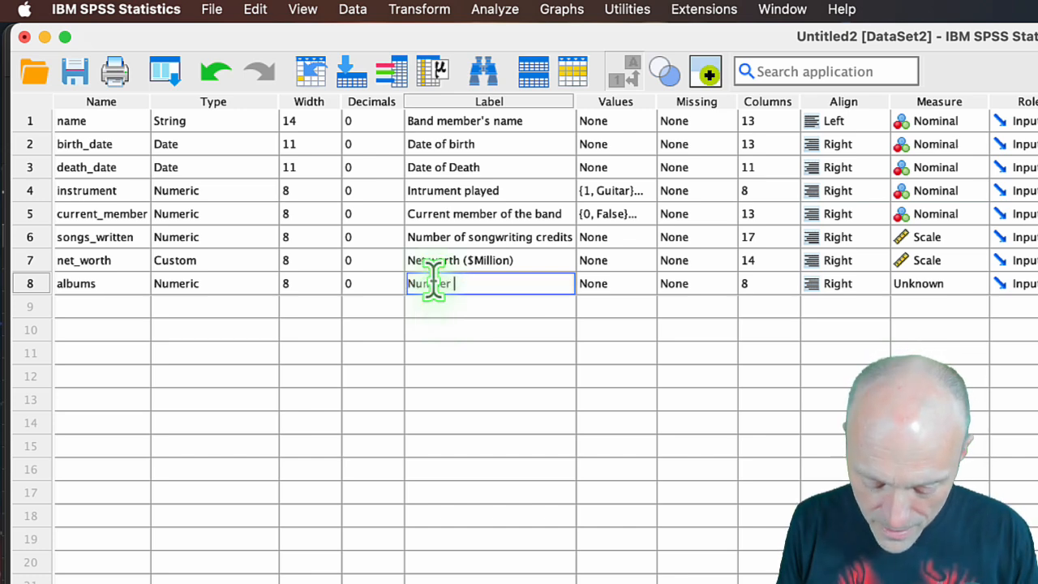
text(of albums )
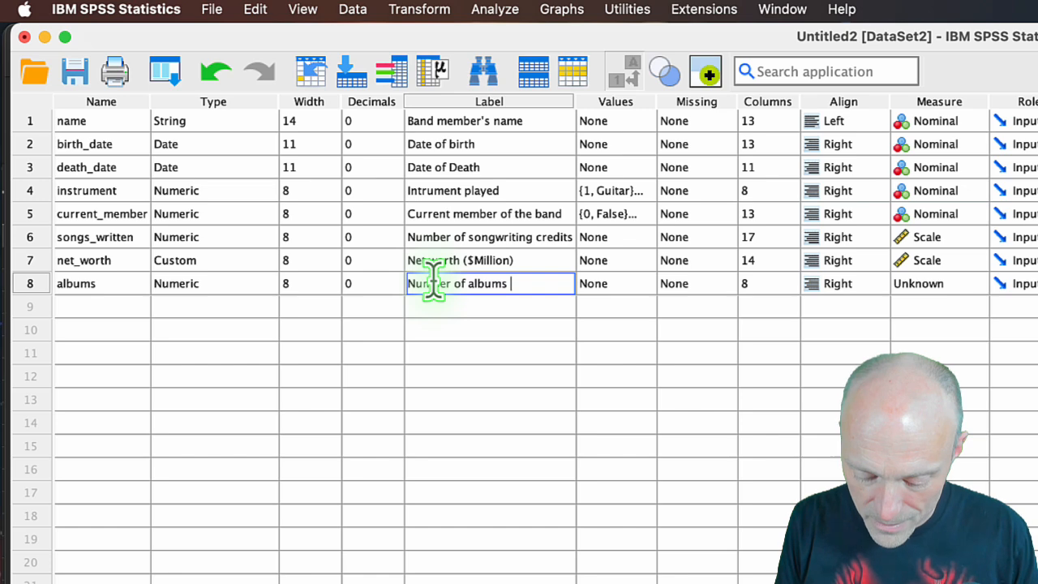
text(performed on)
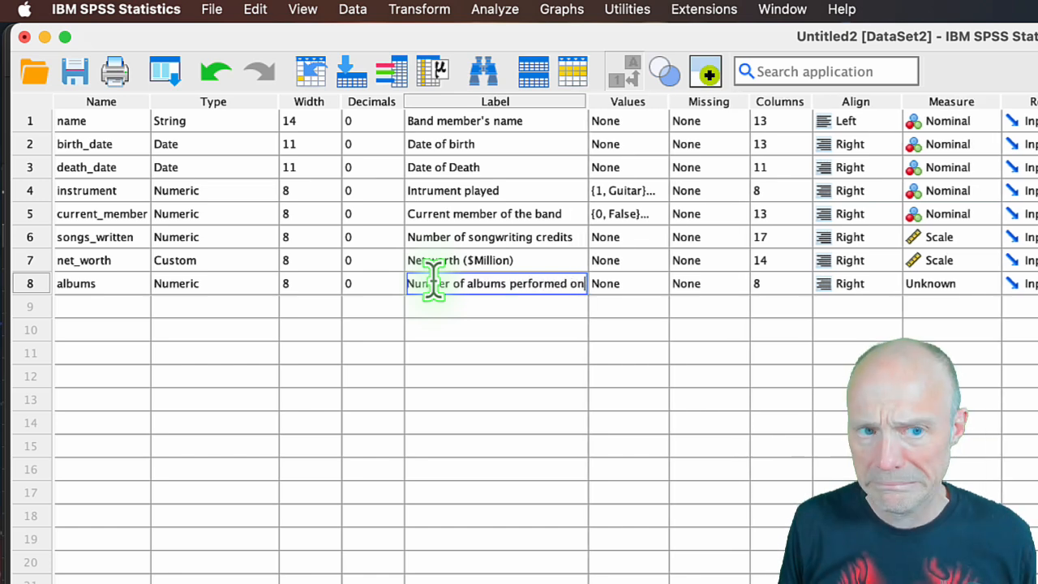
click(988, 283)
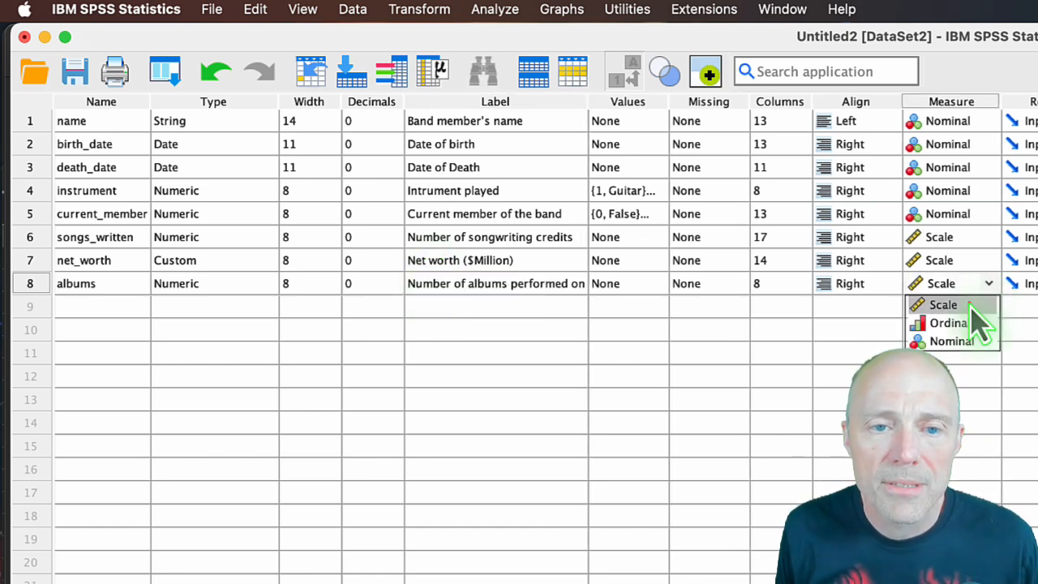
click(977, 303)
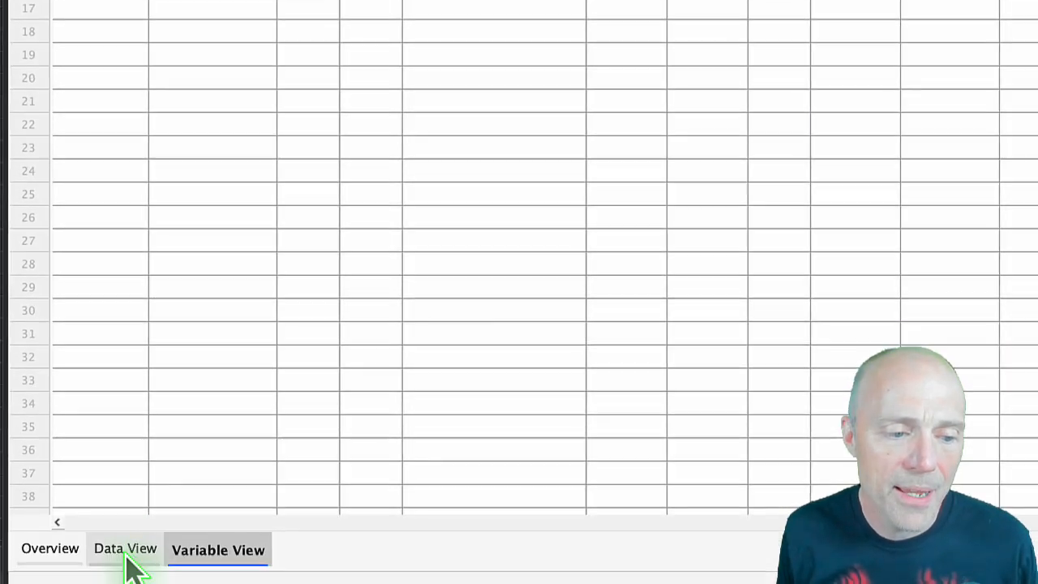
Go back to the data and enter 11 as the albums value for each of rows 1 to 3.
click(127, 533)
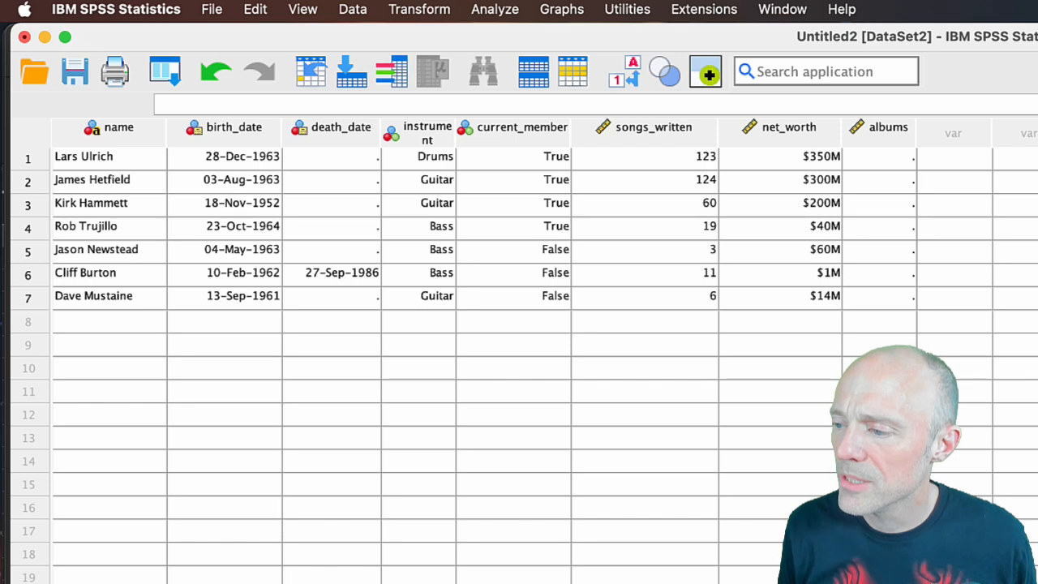
click(878, 158)
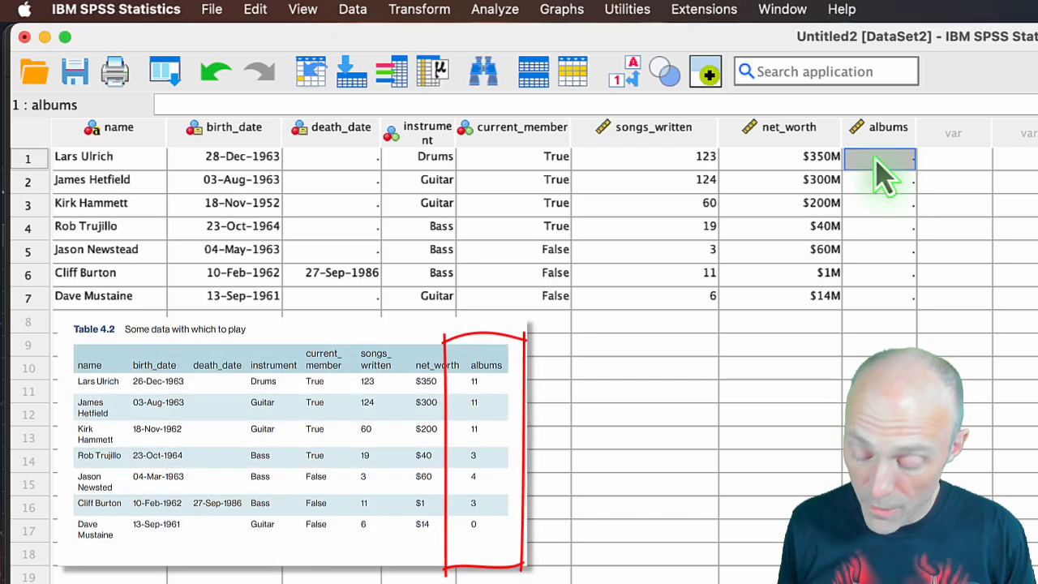
text(11)
key(Return)
text(11)
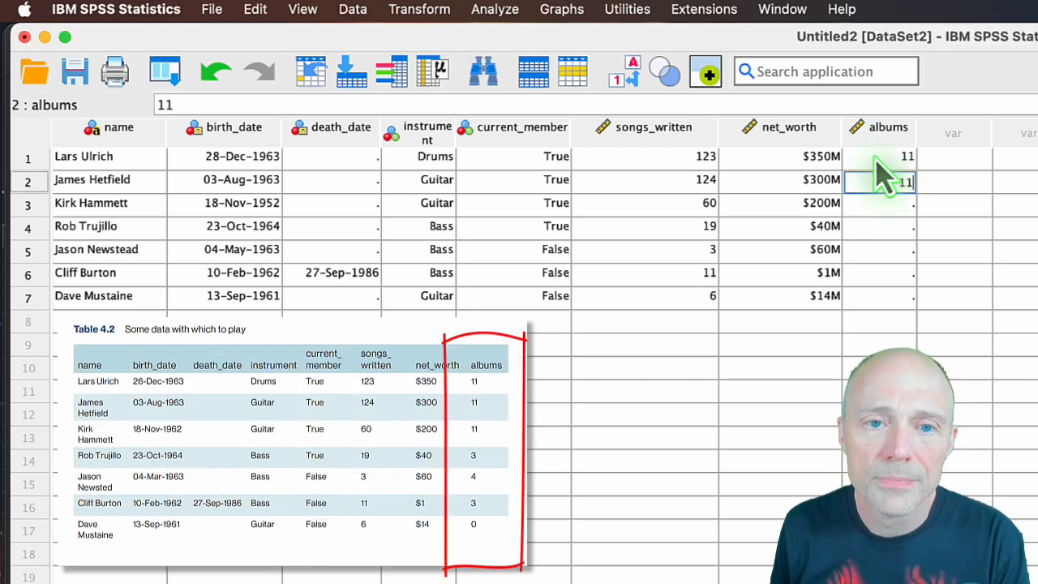
key(Return)
text(11)
key(Return)
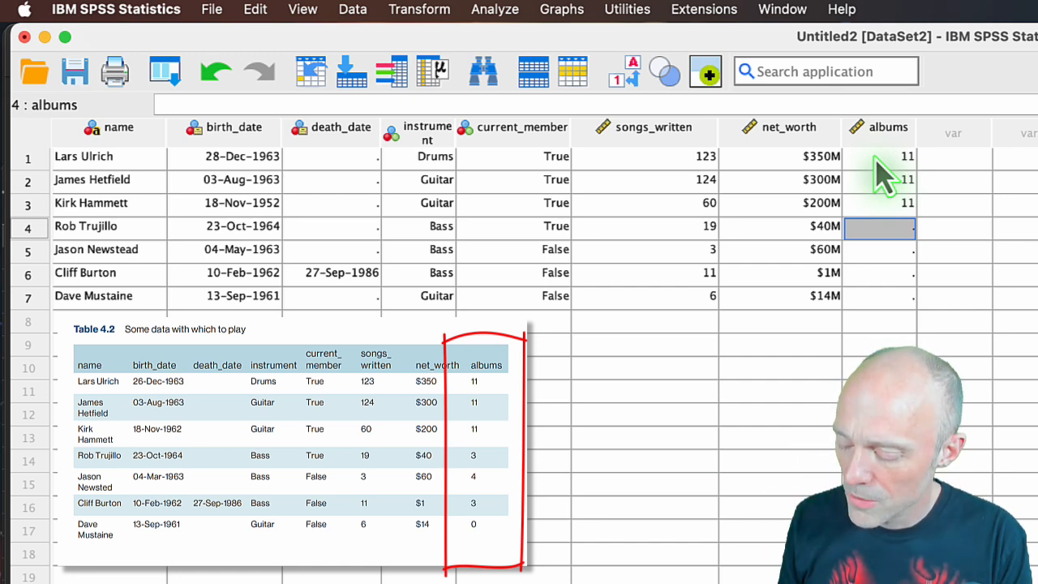
Enter the albums values 3, 4, 3 and 0 for rows 4 to 7.
text(3)
key(Return)
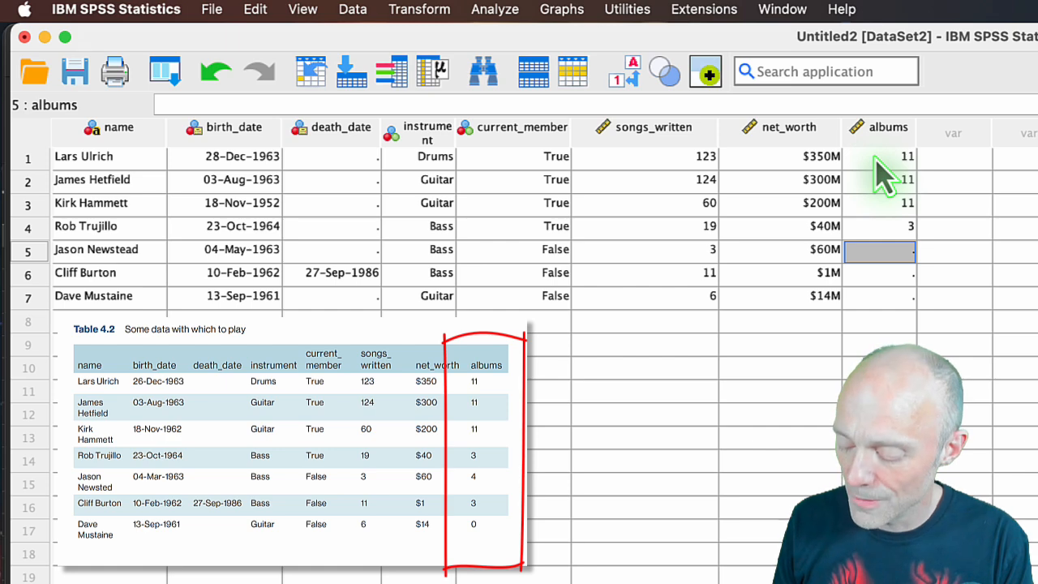
text(4)
key(Return)
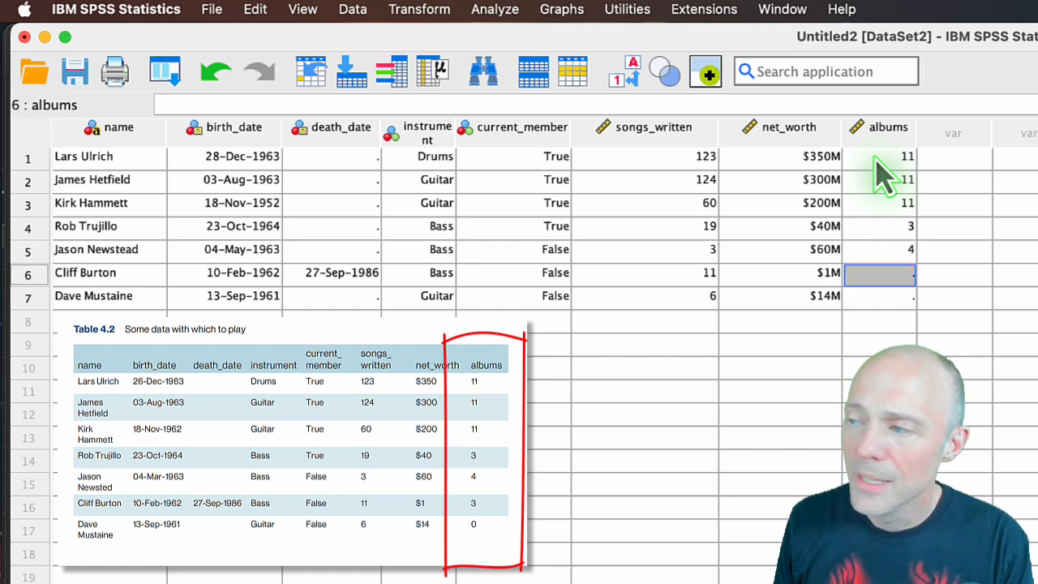
text(3)
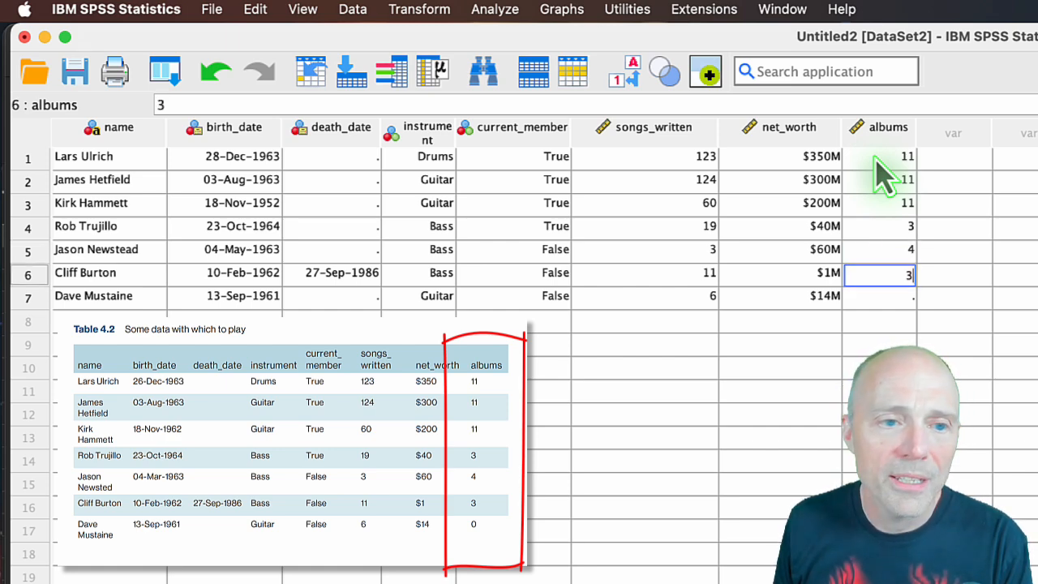
key(Return)
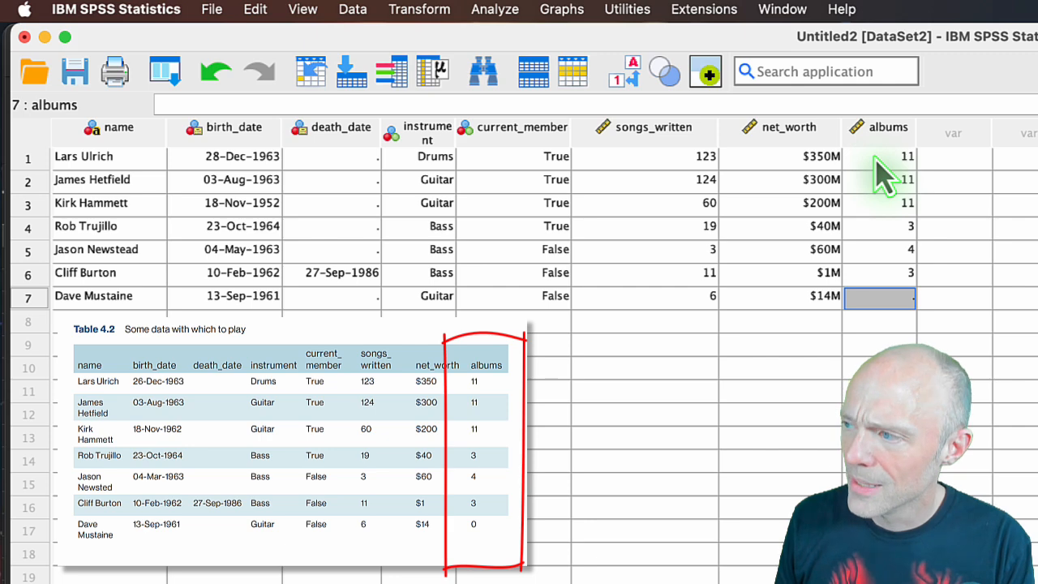
text(0)
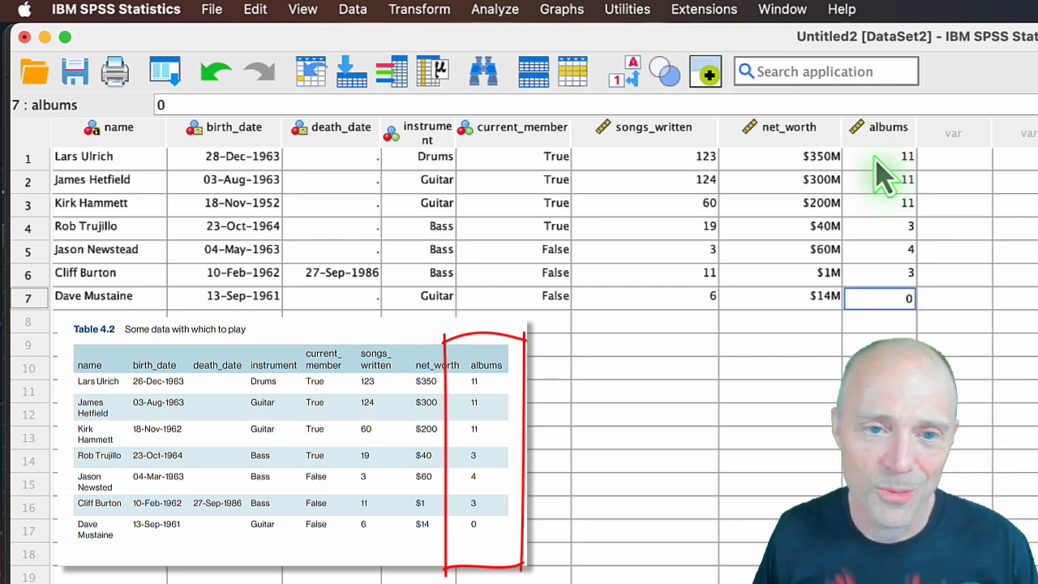
key(Return)
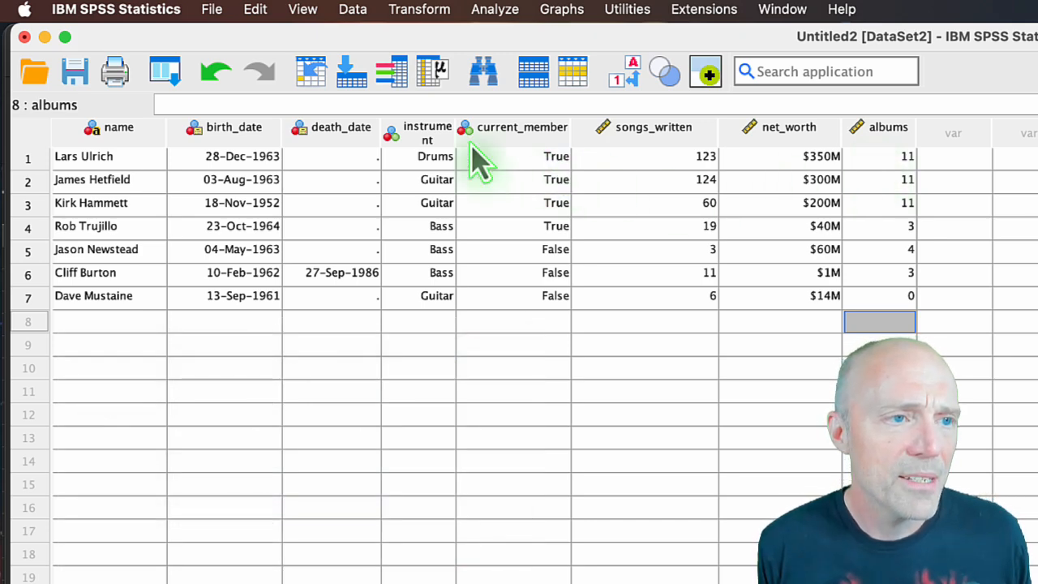
Start saving the dataset in the data folder, taking metallica.sav as the file name.
click(208, 16)
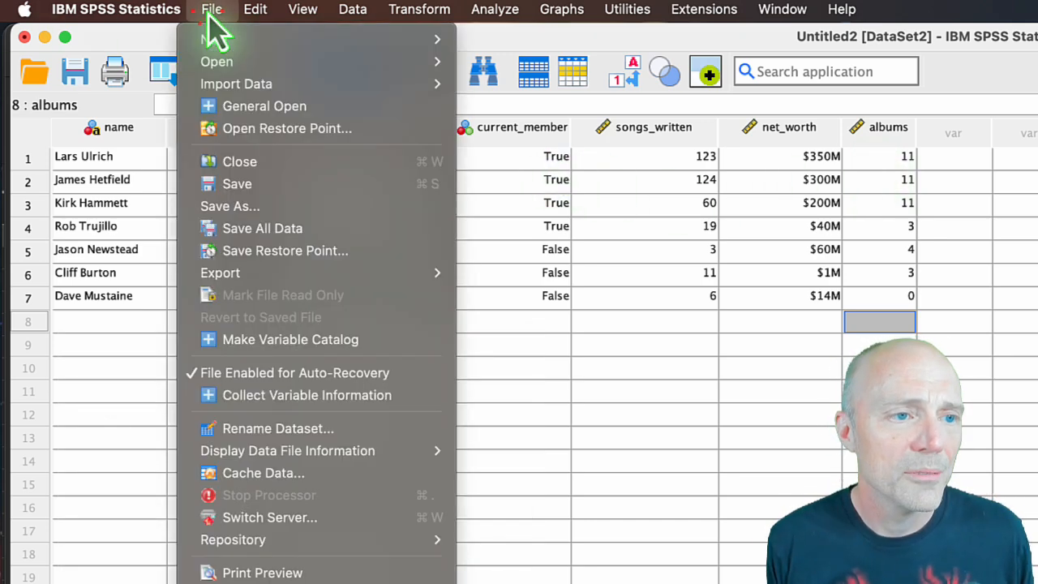
click(284, 195)
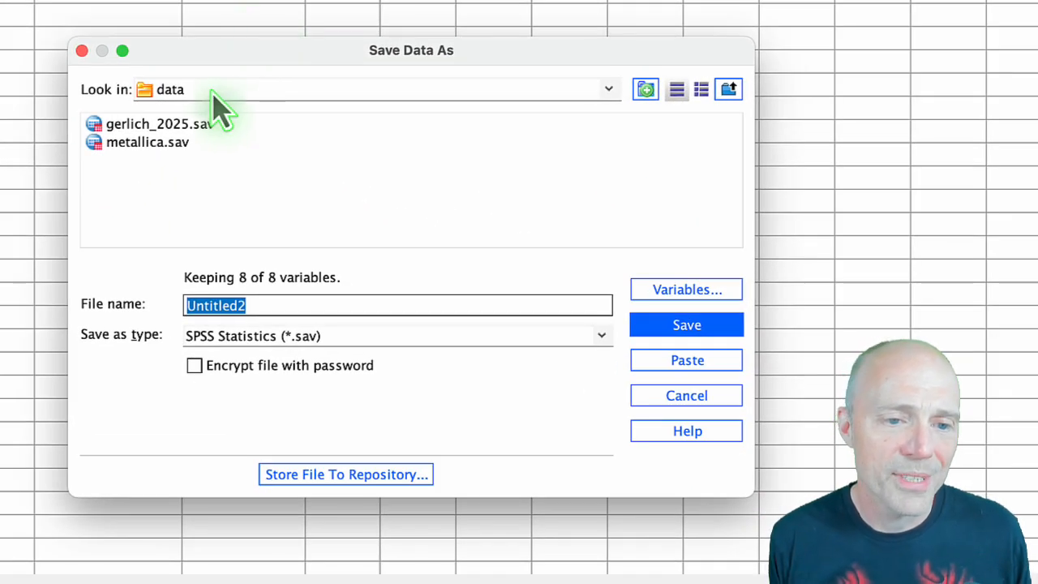
click(143, 146)
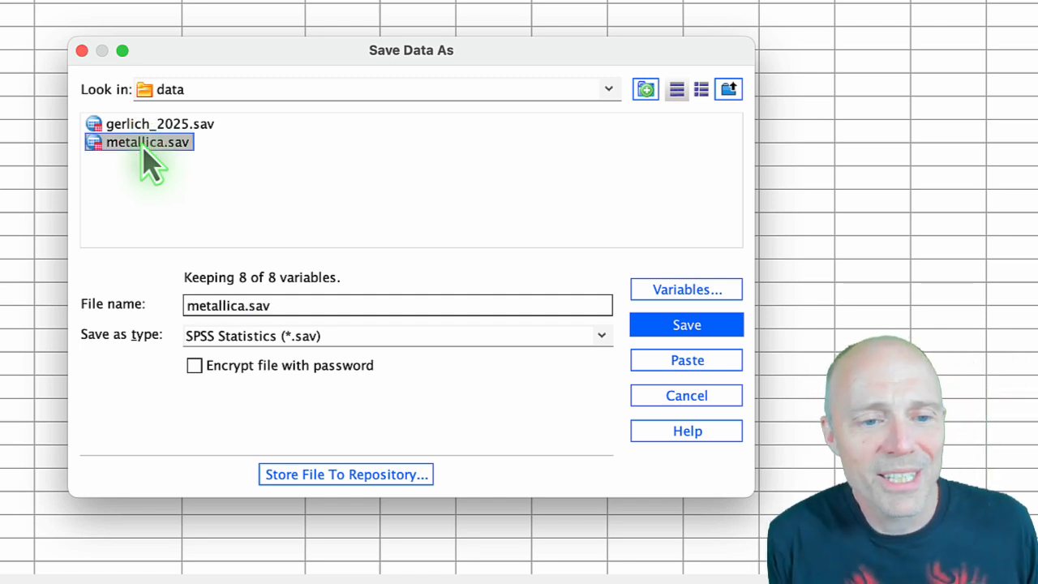
click(278, 306)
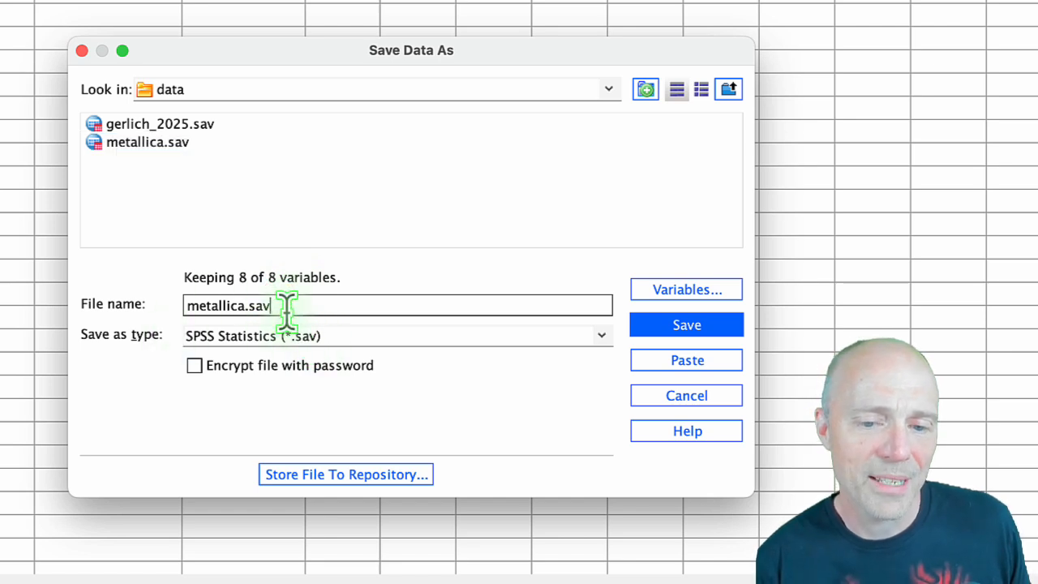